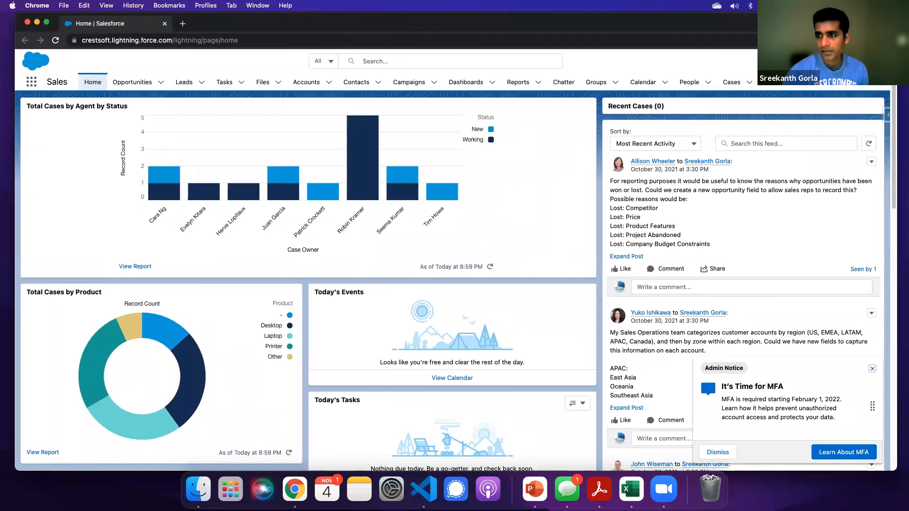
Open Setup and find the Company Information page by searching for "info".
left_click(841, 61)
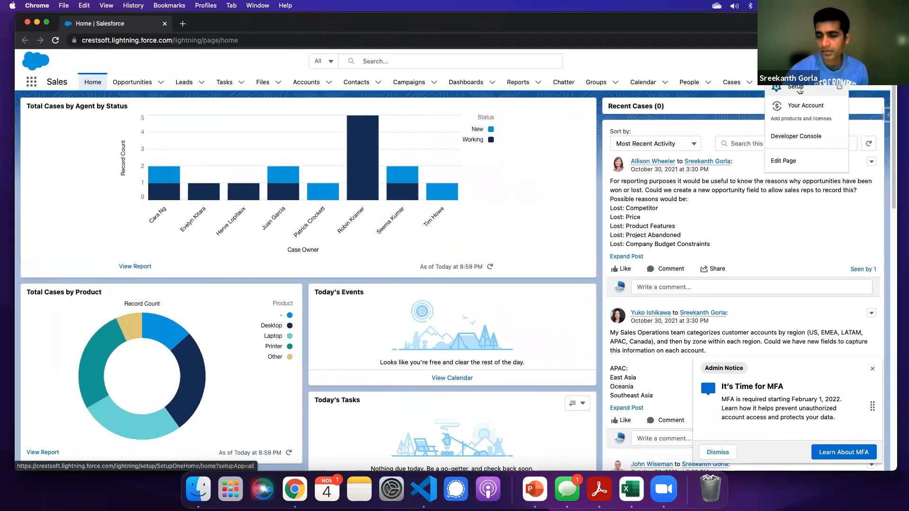
left_click(800, 90)
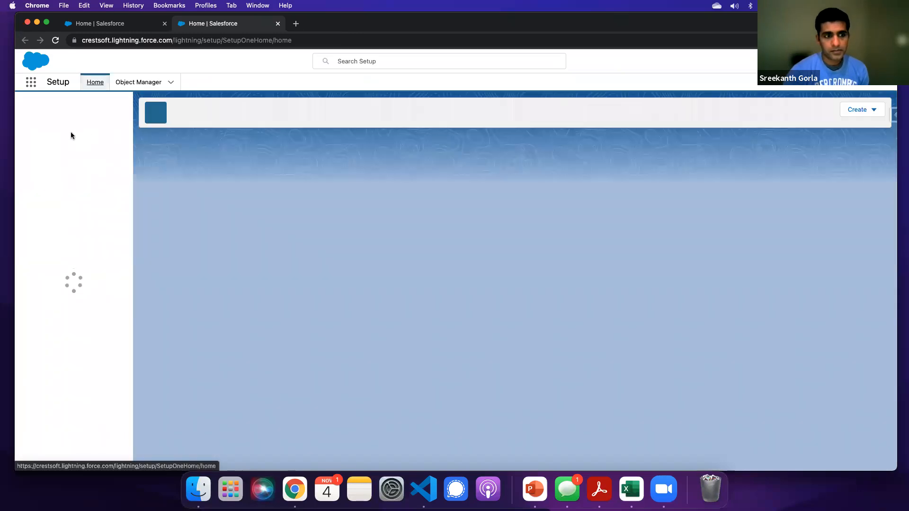
left_click(54, 108)
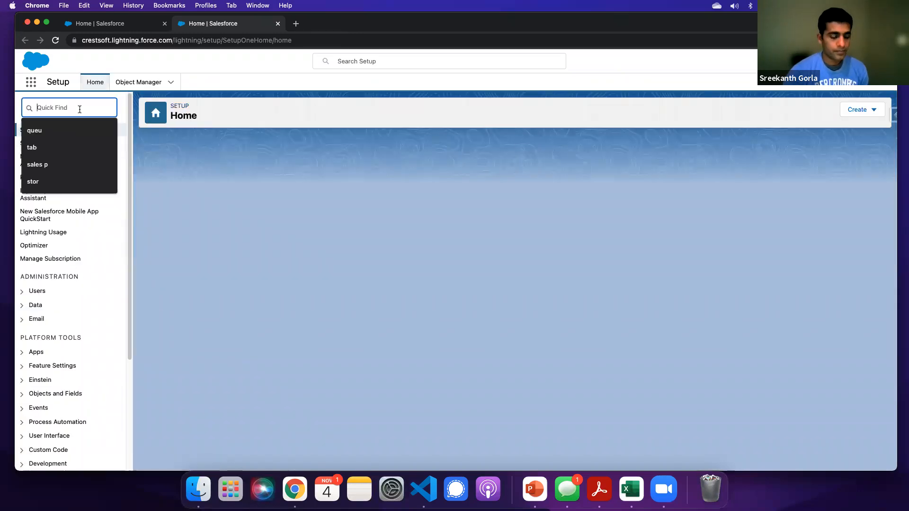
type("info")
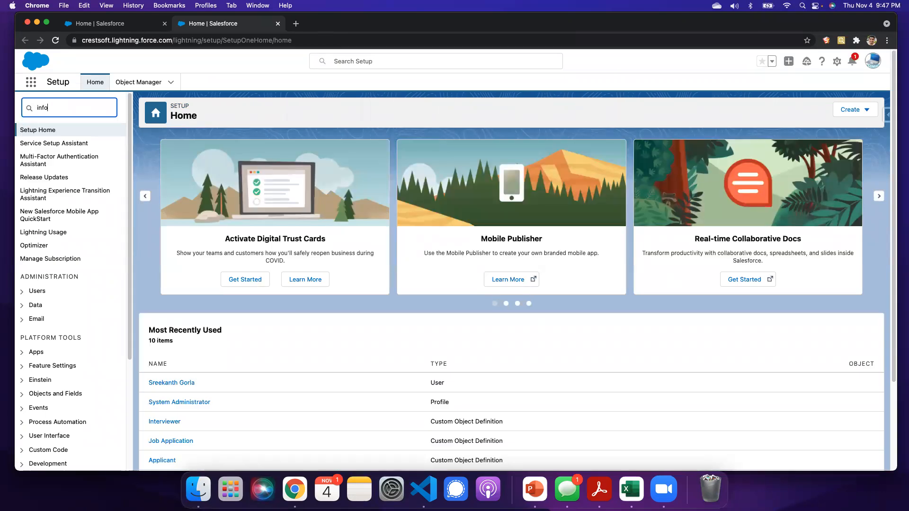
left_click(89, 144)
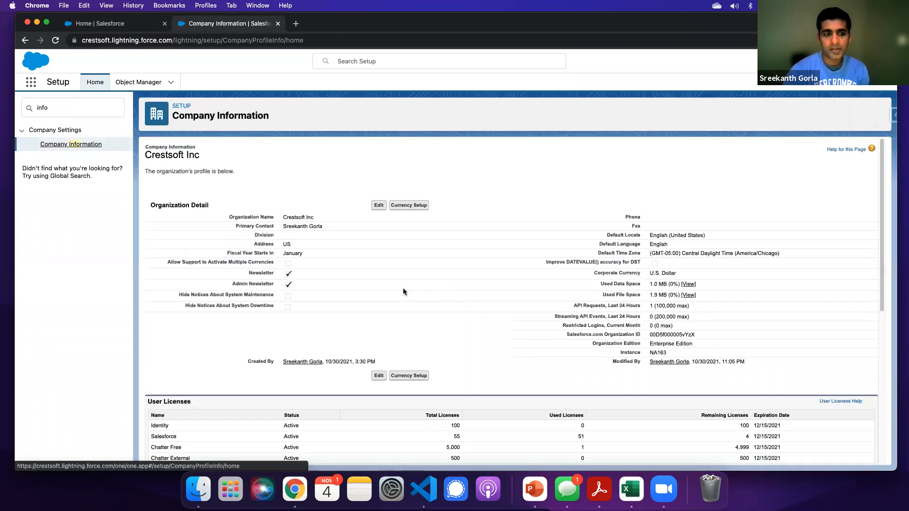
Examine the Salesforce, Chatter Free and Chatter External rows in the User Licenses table.
scroll(403, 290, "down", 6)
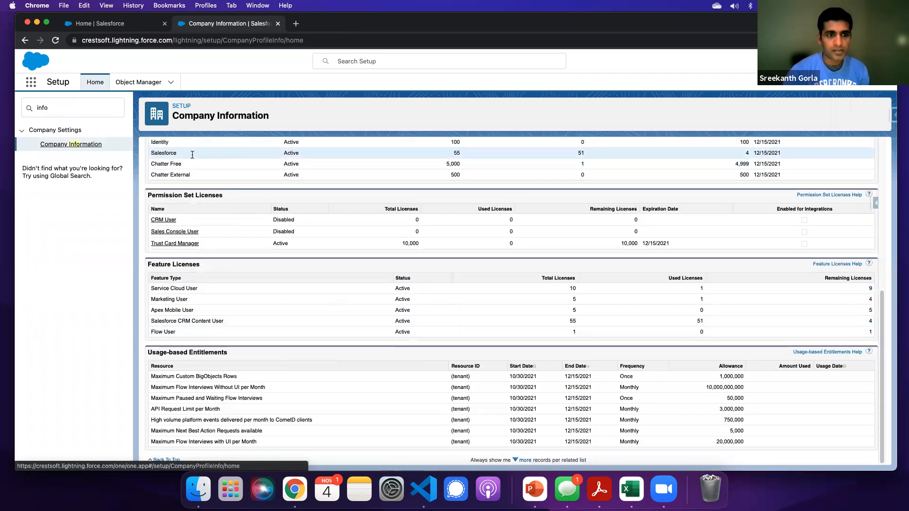
left_click_drag(150, 153, 416, 153)
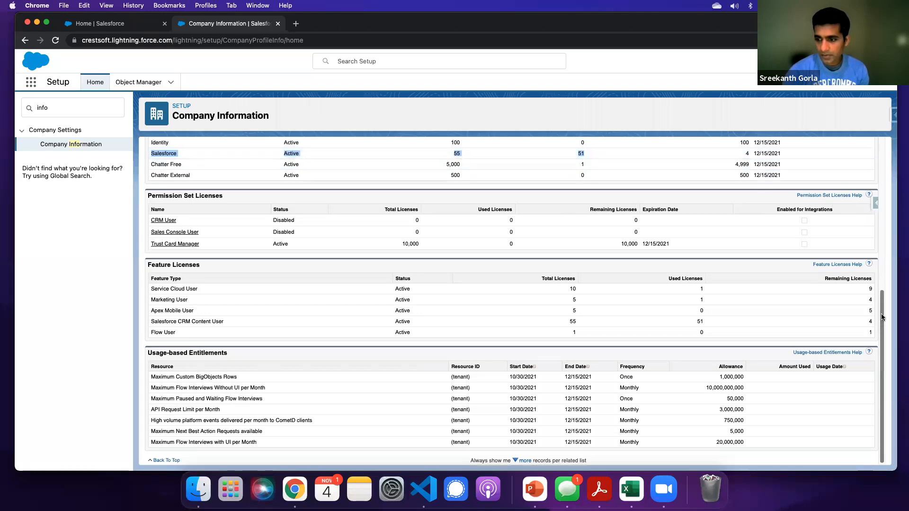
scroll(518, 232, "up", 2)
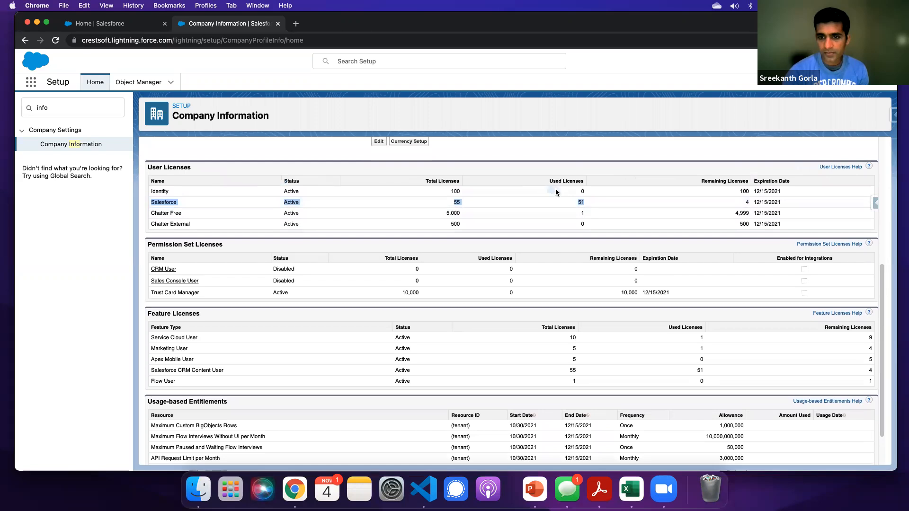
left_click(749, 203)
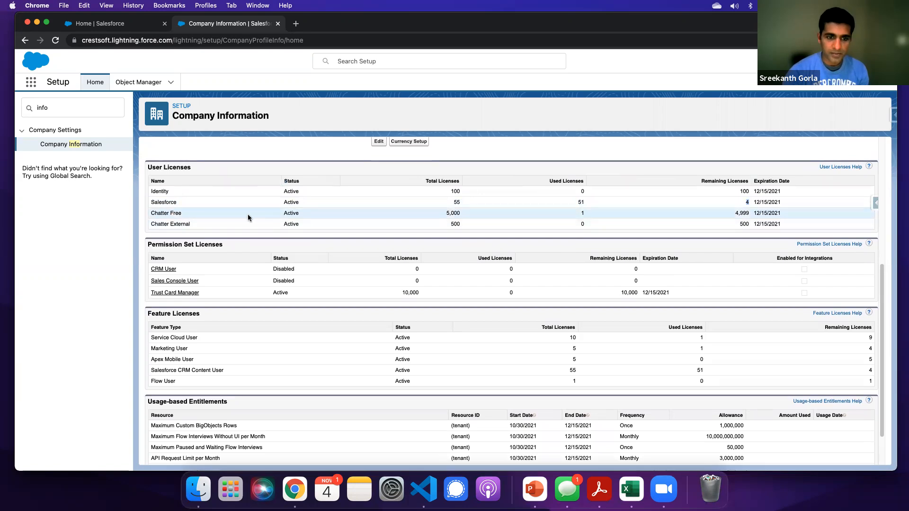
left_click_drag(150, 202, 456, 204)
left_click_drag(586, 201, 710, 205)
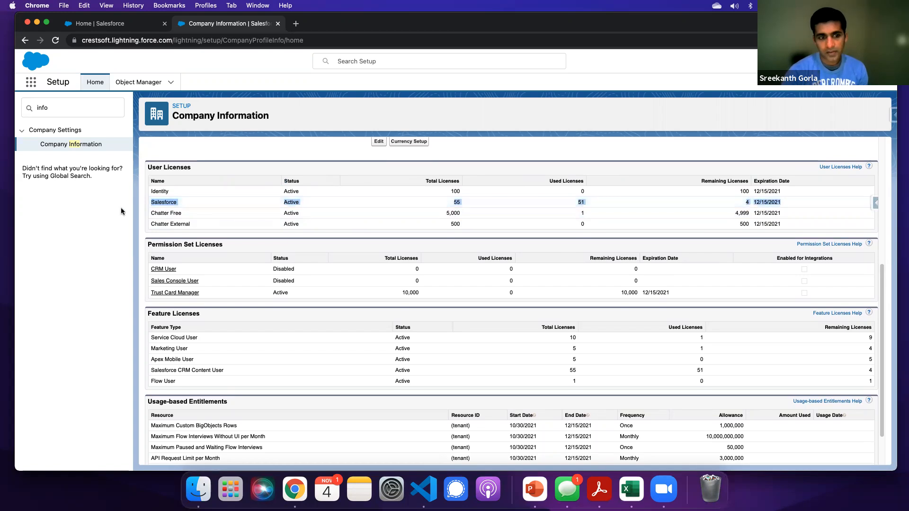
left_click_drag(155, 214, 781, 213)
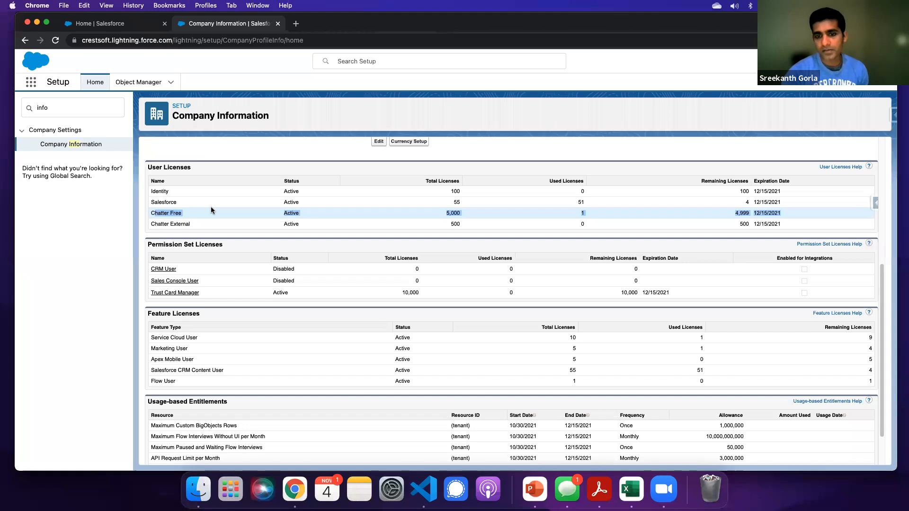
left_click_drag(151, 225, 813, 227)
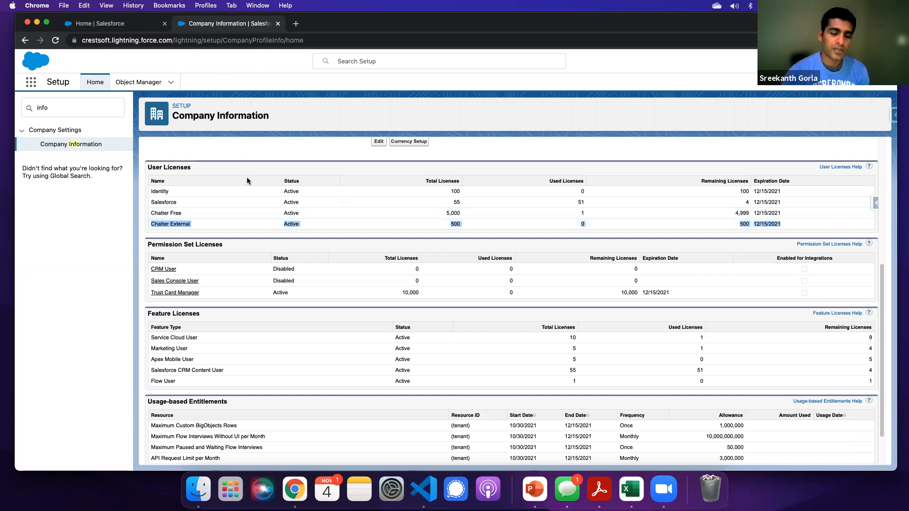
Compare the total license counts of the Chatter External, Chatter Free and Salesforce license types.
left_click(153, 204)
left_click_drag(186, 213, 151, 226)
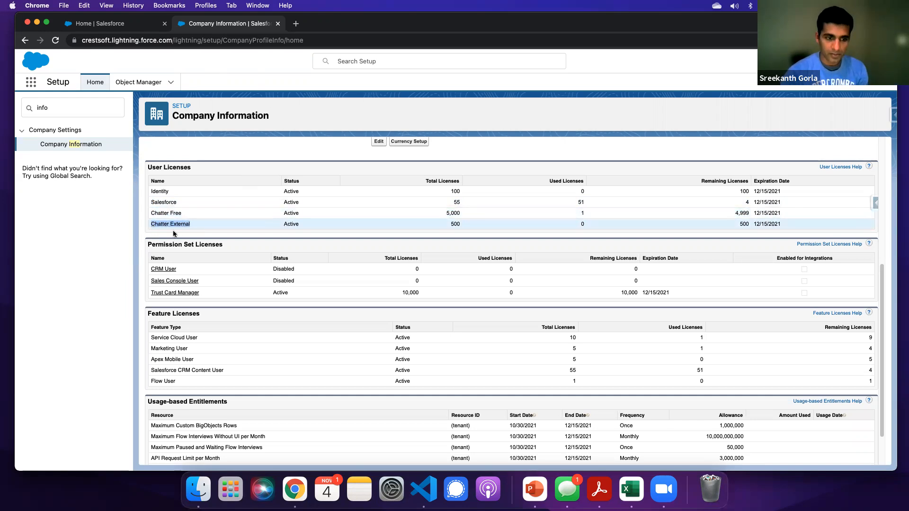
left_click_drag(461, 226, 443, 227)
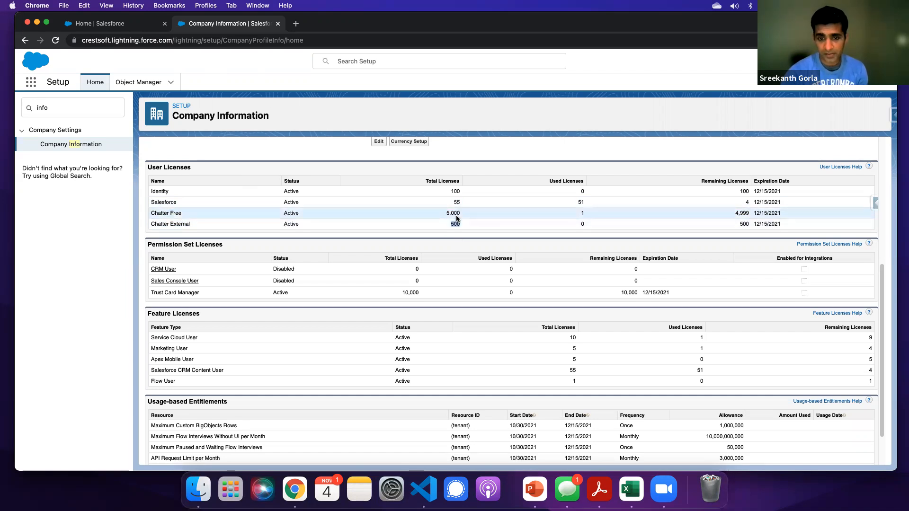
left_click_drag(461, 213, 445, 213)
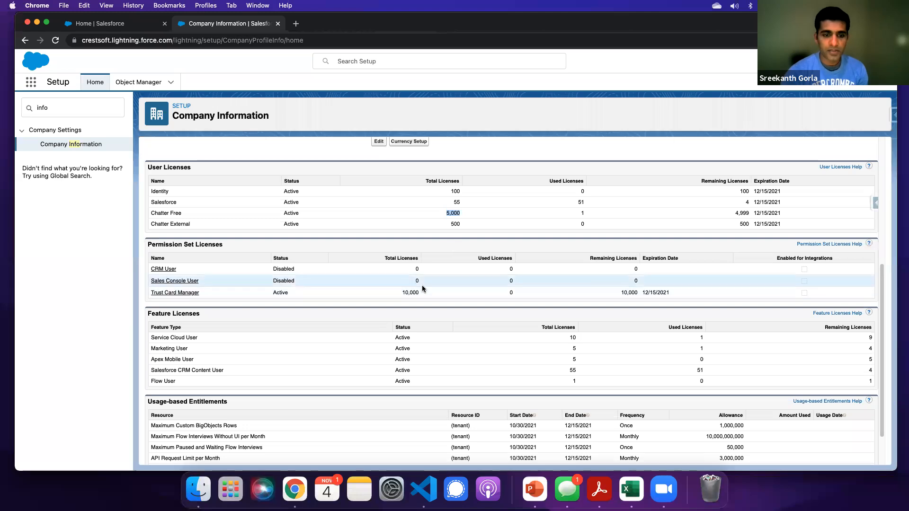
left_click(462, 201)
double_click(461, 202)
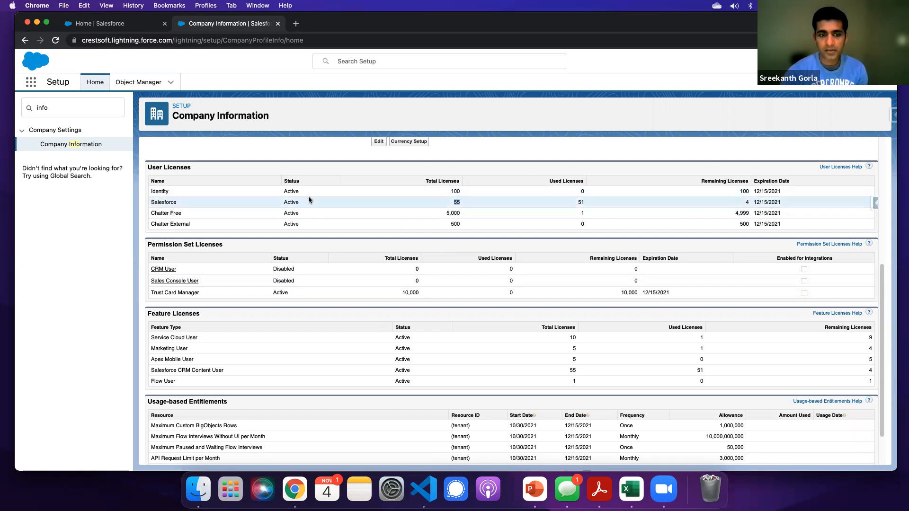
Check the total, used and remaining license counts for the Salesforce user license.
scroll(319, 221, "down", 1)
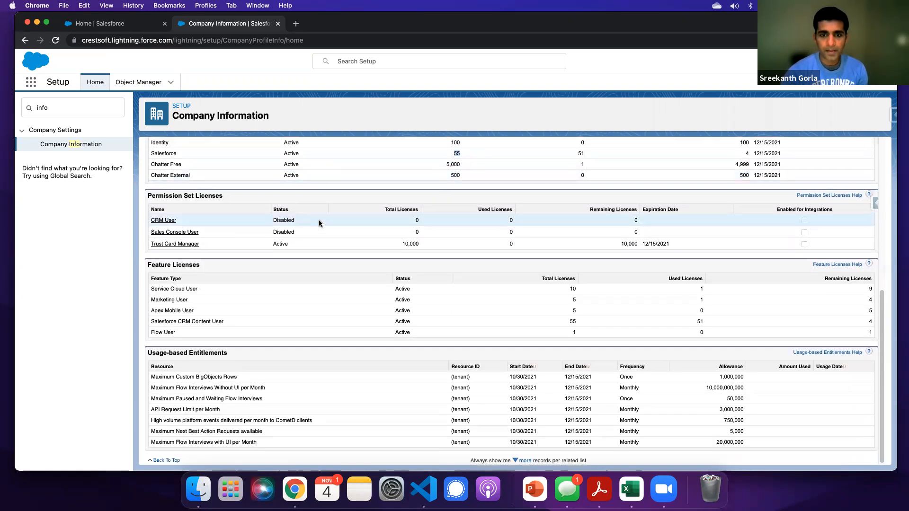
scroll(319, 220, "up", 6)
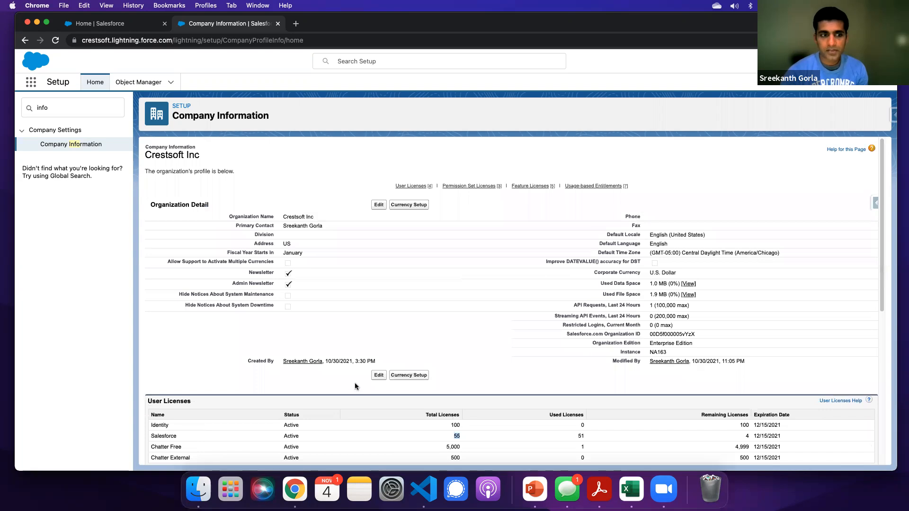
scroll(390, 376, "down", 3)
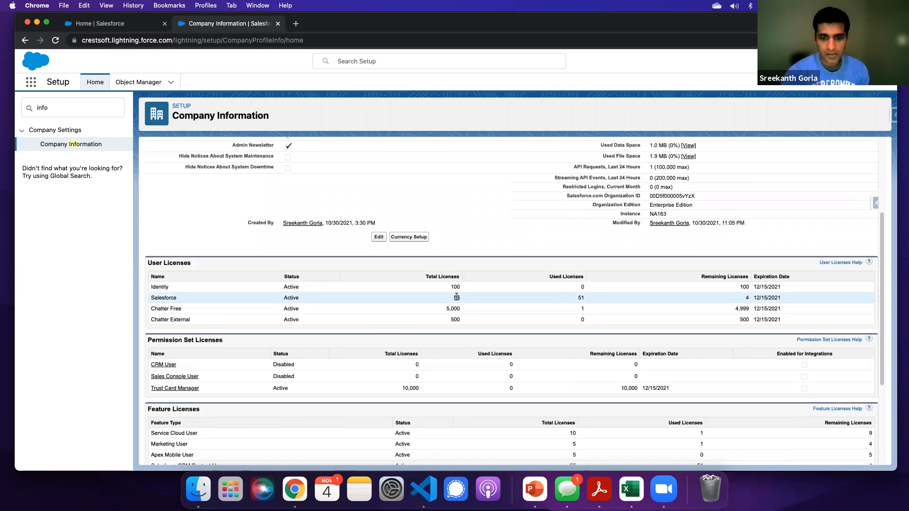
double_click(457, 297)
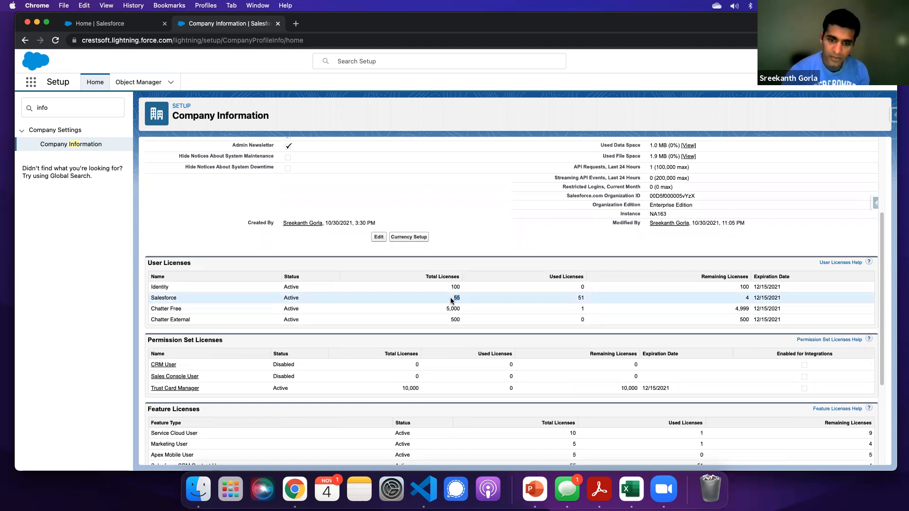
double_click(580, 300)
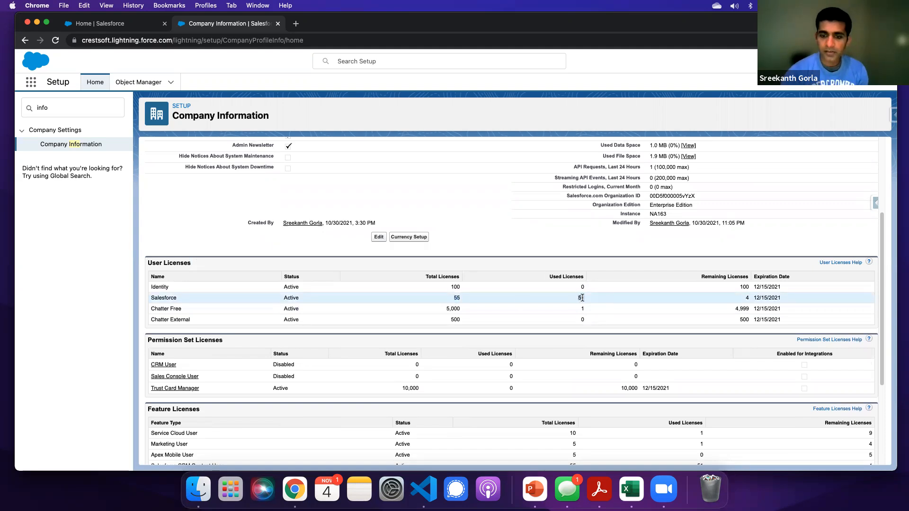
left_click(455, 298)
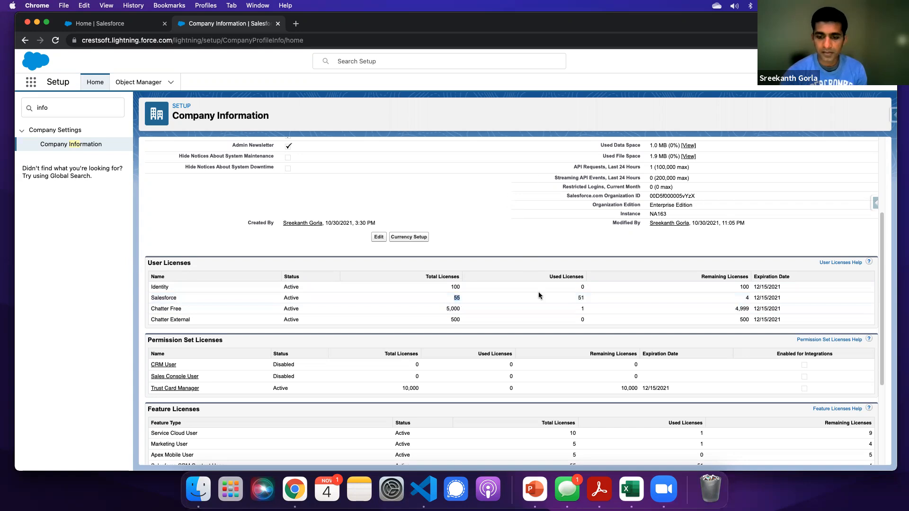
left_click(581, 297)
double_click(581, 298)
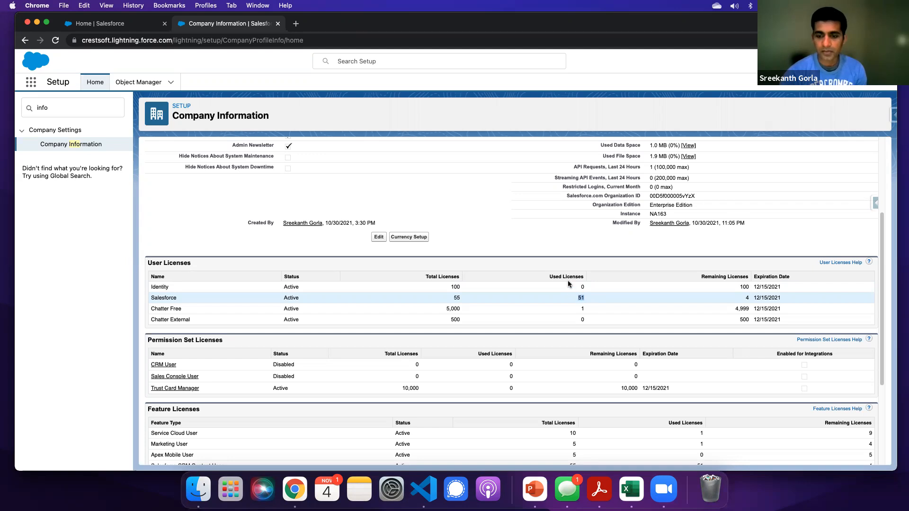
left_click(581, 298)
double_click(748, 298)
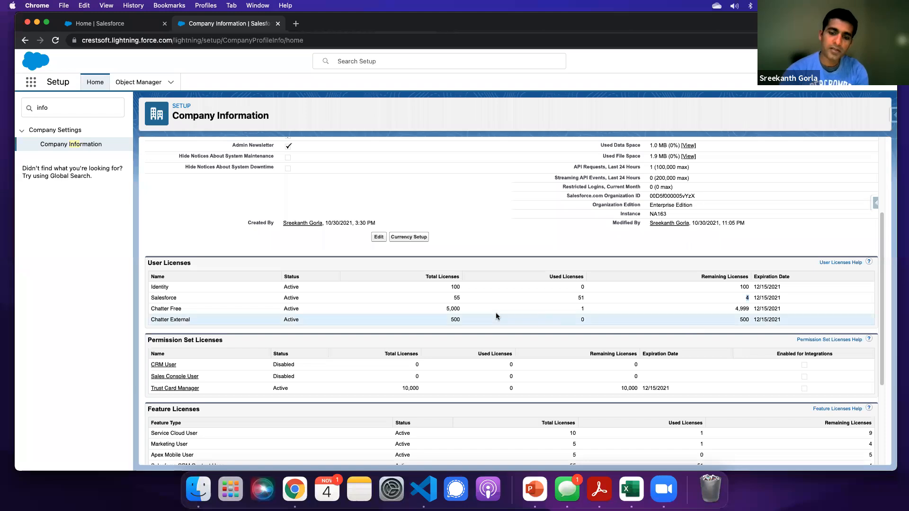
left_click(458, 297)
left_click_drag(458, 297, 595, 300)
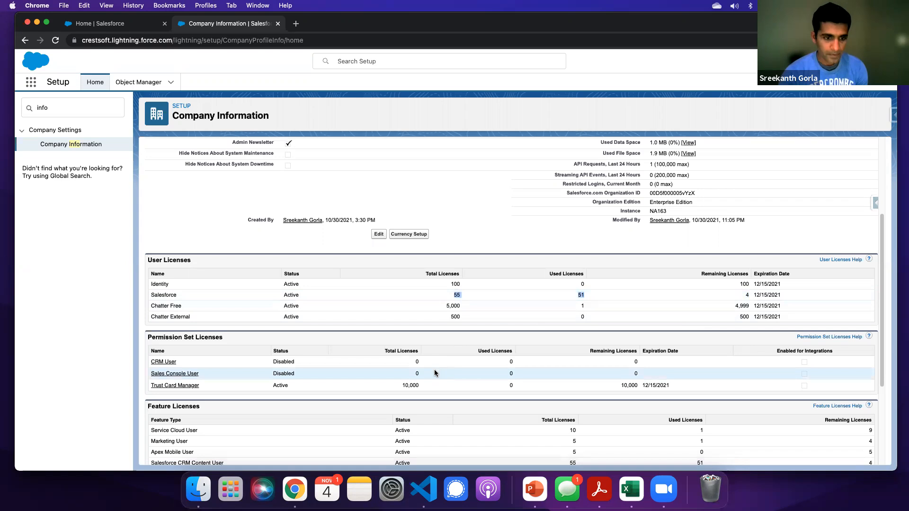
Open the organization profile on the Company Information page for editing.
scroll(434, 373, "down", 2)
scroll(435, 373, "up", 4)
scroll(434, 370, "up", 2)
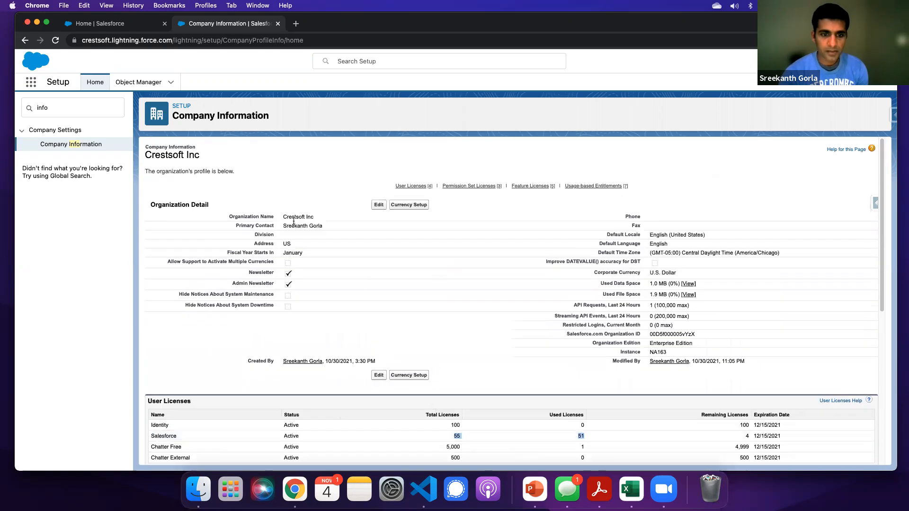
left_click(379, 207)
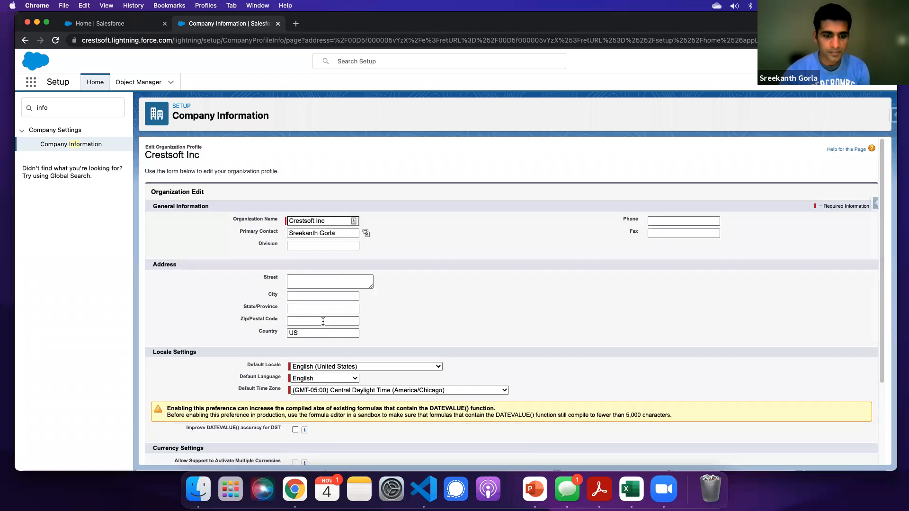
Review the available choices for Default Locale, Default Language and Default Time Zone in the organization's locale settings.
left_click(323, 367)
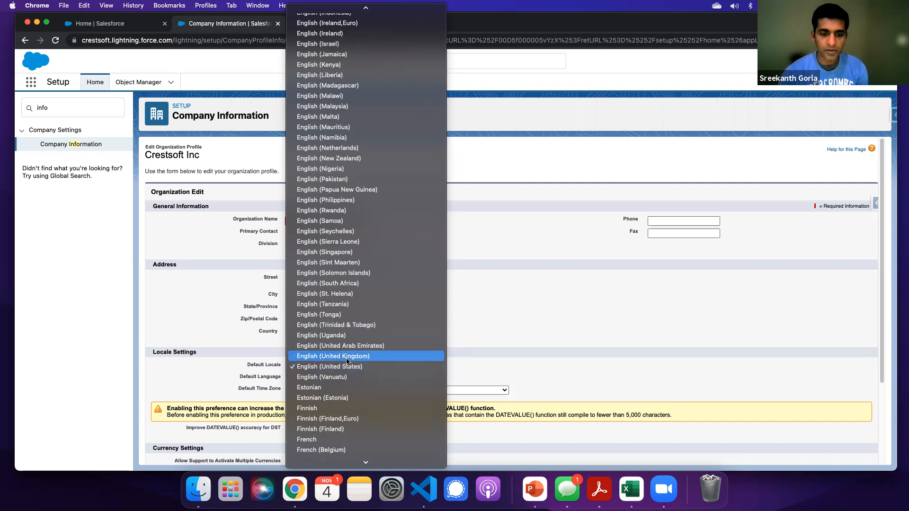
left_click(548, 192)
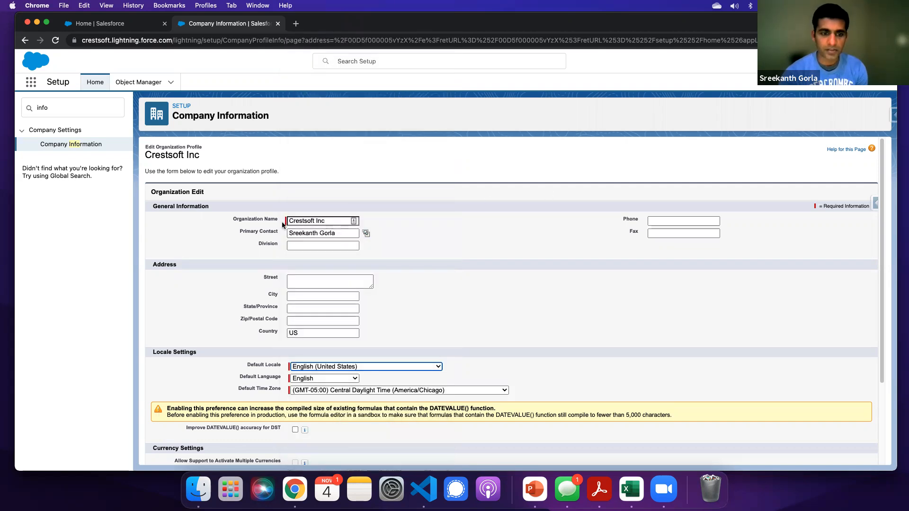
left_click(316, 381)
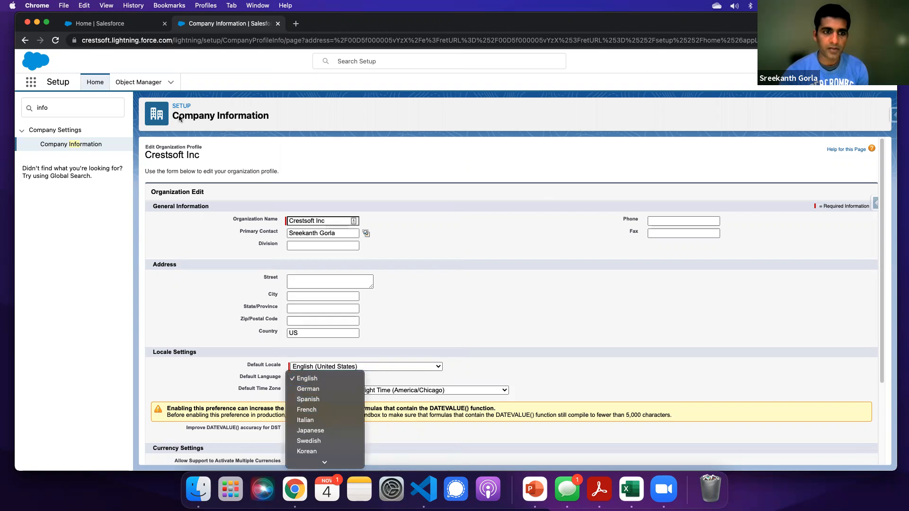
left_click(431, 318)
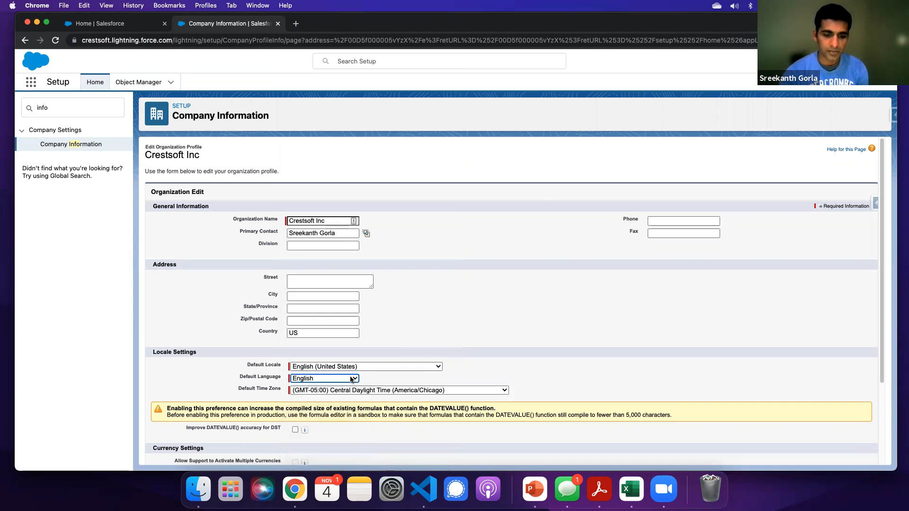
left_click(342, 392)
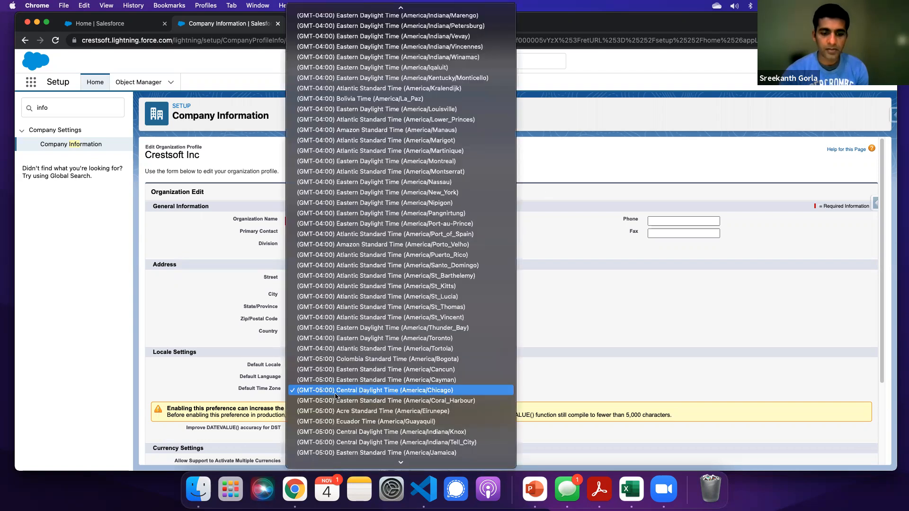
left_click(584, 312)
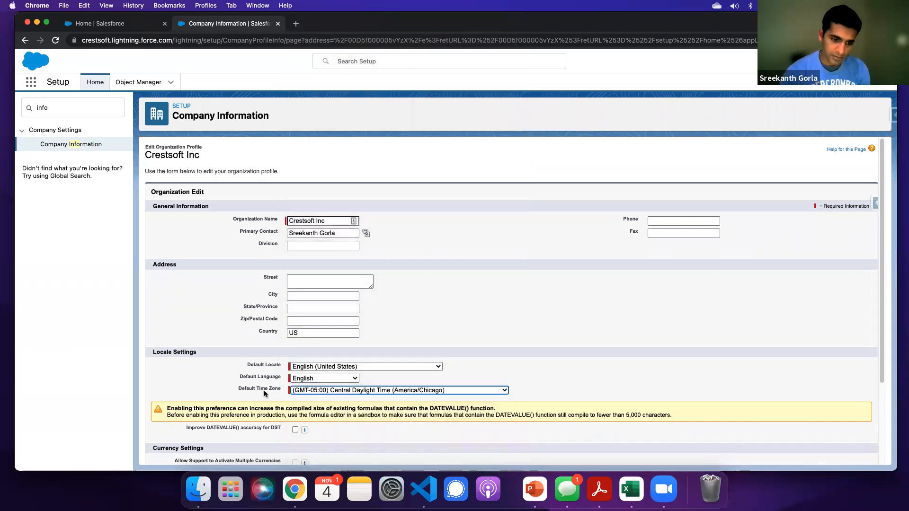
left_click_drag(239, 389, 356, 391)
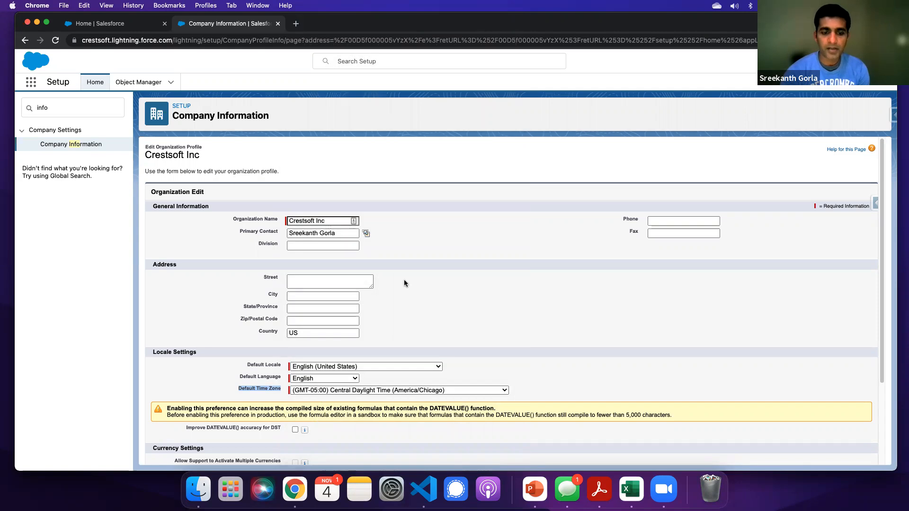
scroll(405, 284, "down", 1)
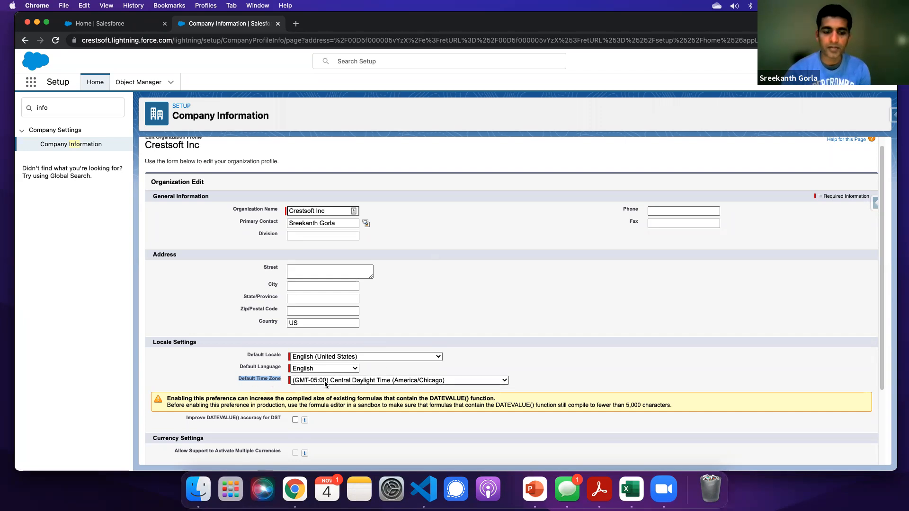
Review the organization profile's edit form, including the Primary Contact, address, locale, currency and newsletter settings.
left_click(461, 301)
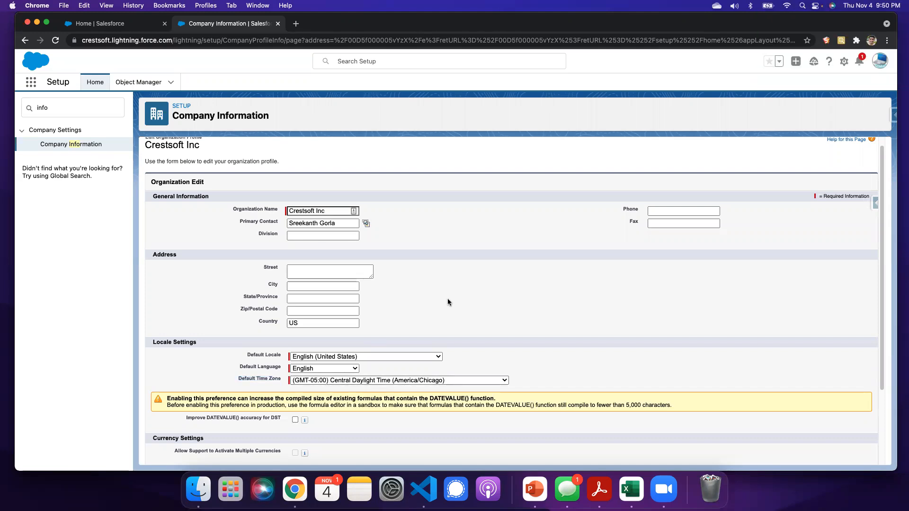
scroll(445, 298, "down", 3)
scroll(347, 412, "up", 1)
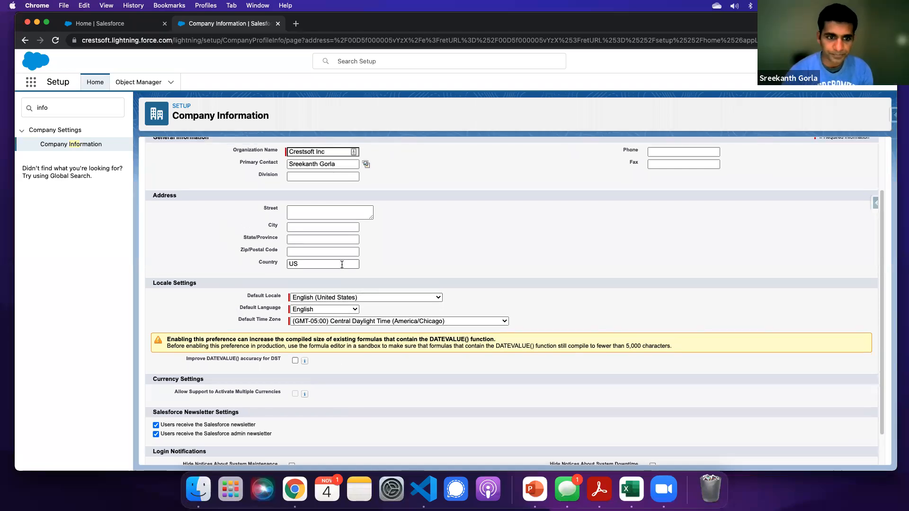
scroll(342, 265, "down", 1)
scroll(336, 254, "up", 4)
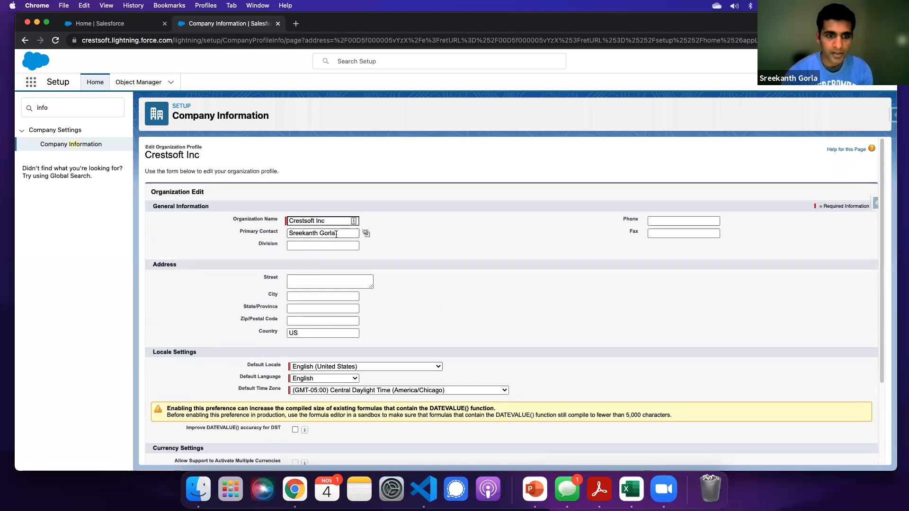
left_click_drag(336, 234, 280, 237)
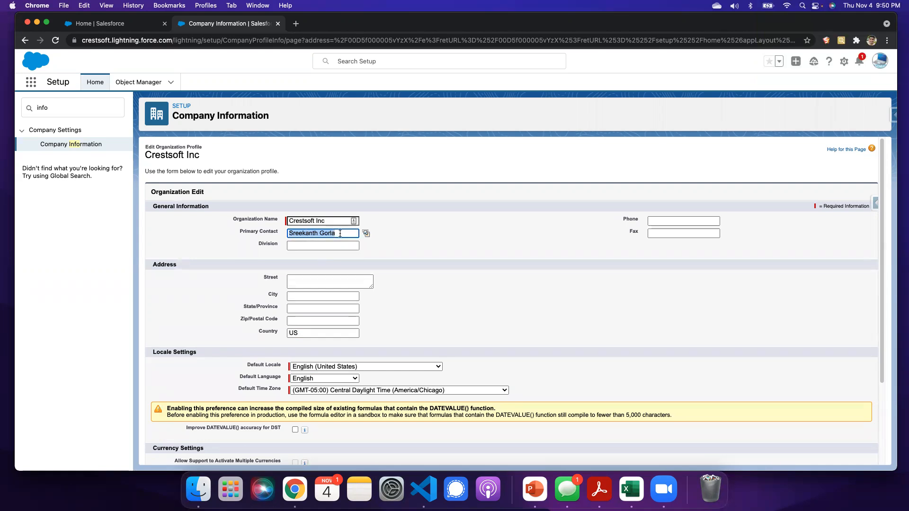
left_click(340, 234)
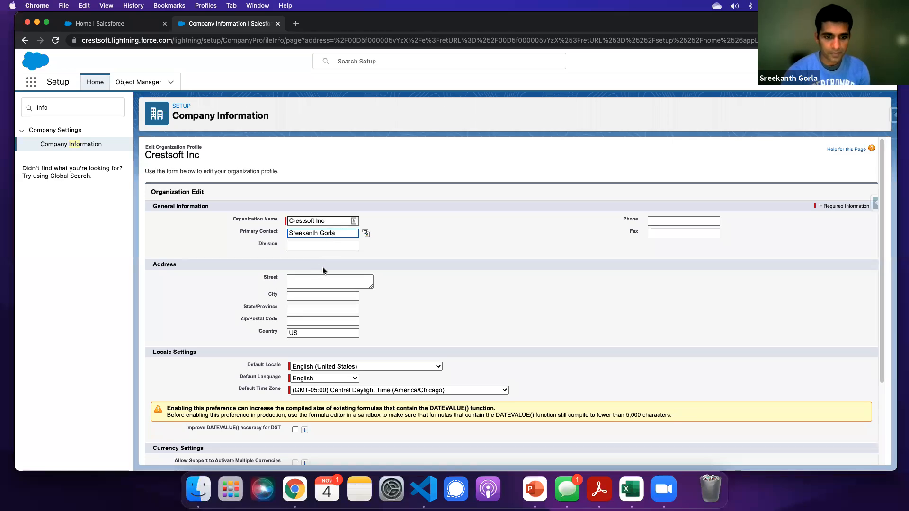
left_click(428, 265)
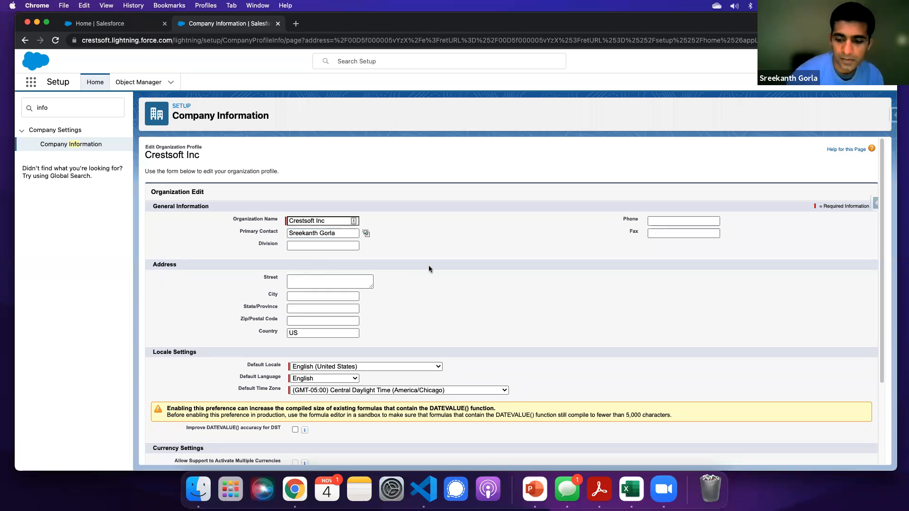
scroll(428, 265, "down", 1)
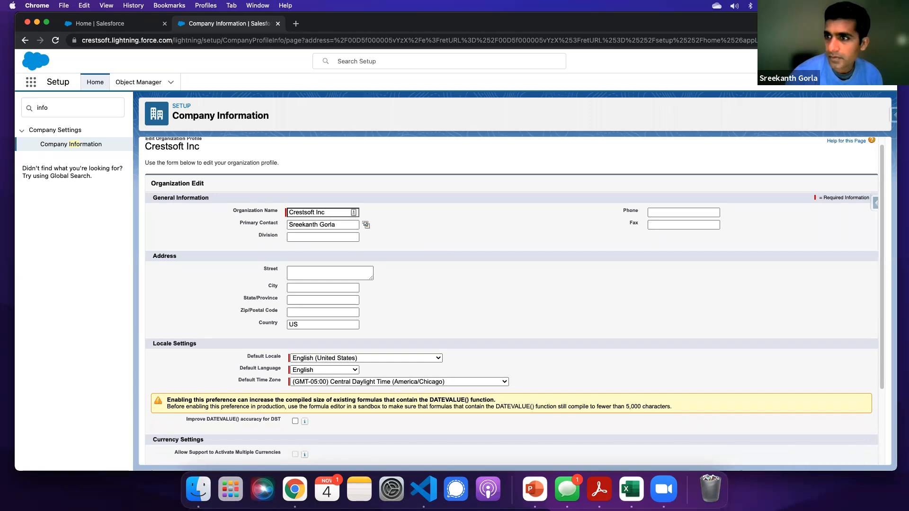
left_click(787, 5)
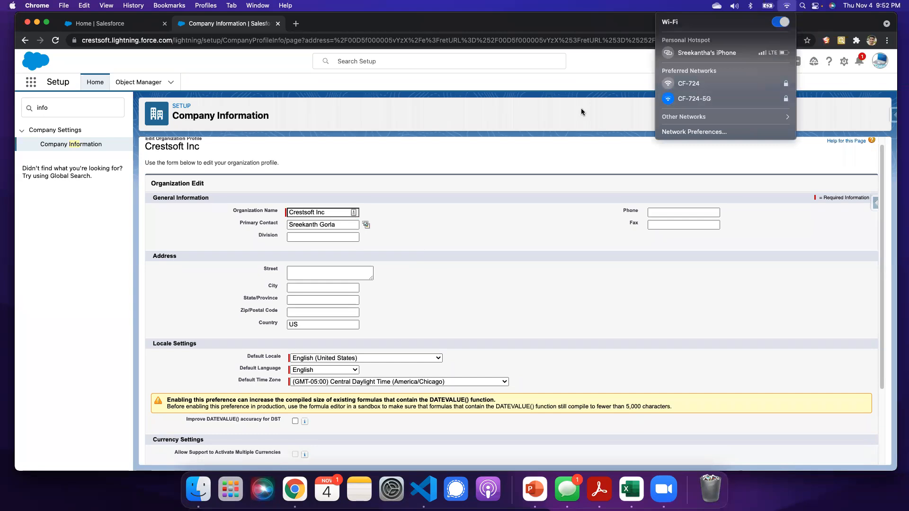
left_click(568, 109)
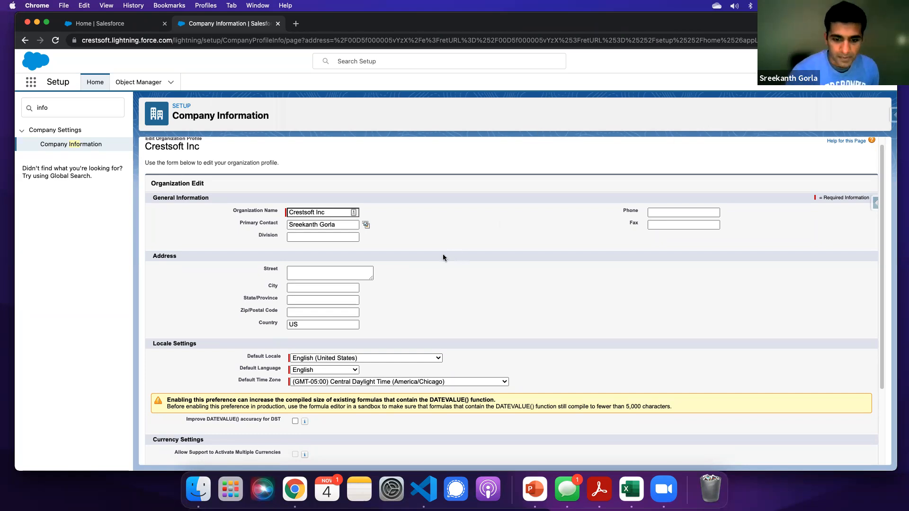
Cancel editing the organization profile and open the currency setup to review the active currencies.
scroll(443, 254, "up", 1)
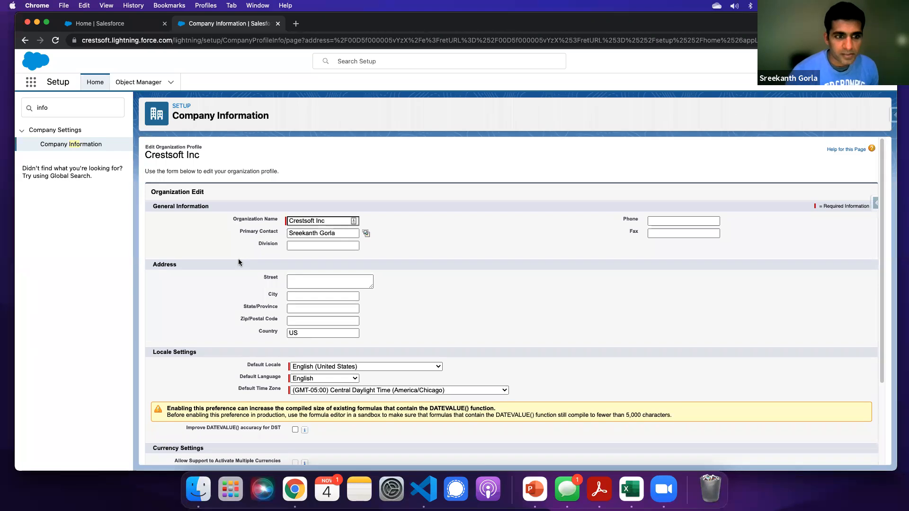
scroll(354, 350, "down", 5)
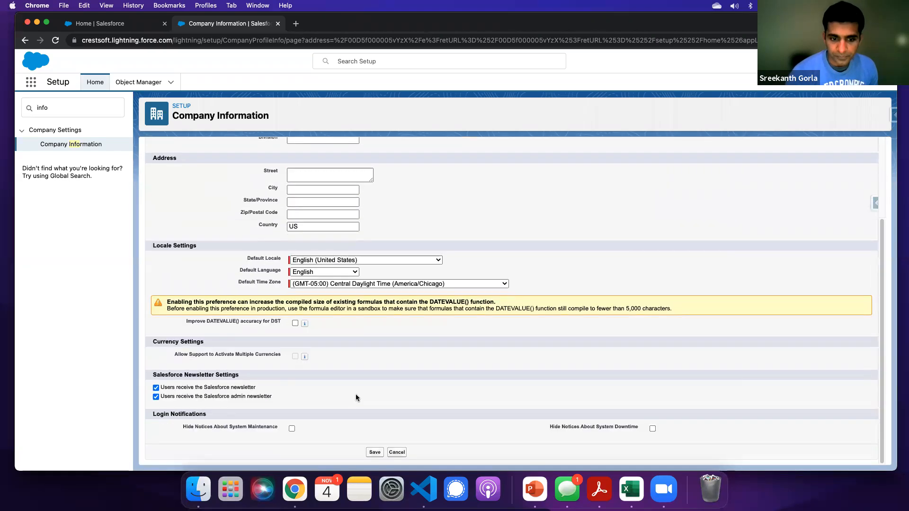
left_click(393, 454)
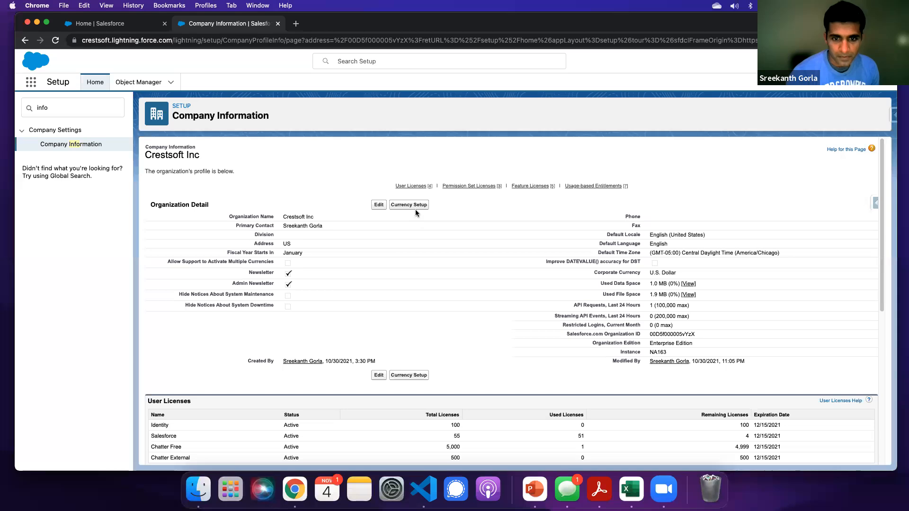
left_click(419, 207)
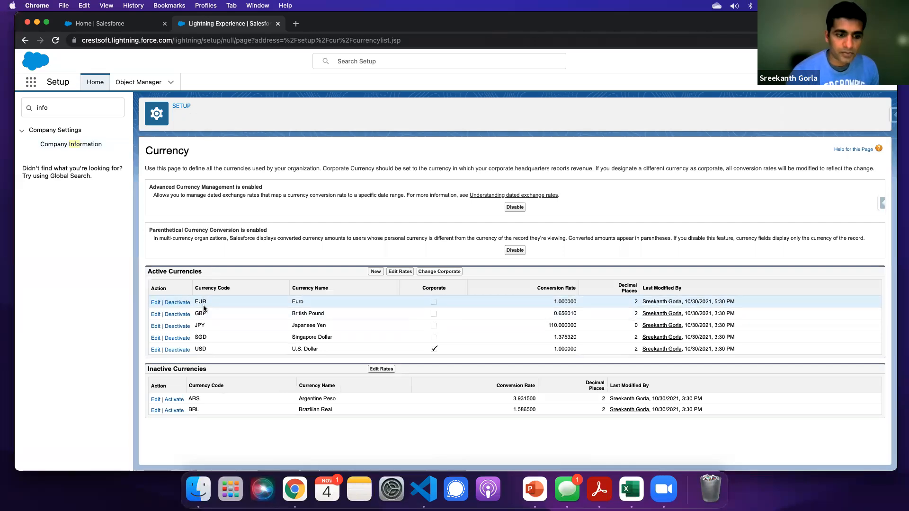
left_click_drag(147, 271, 203, 271)
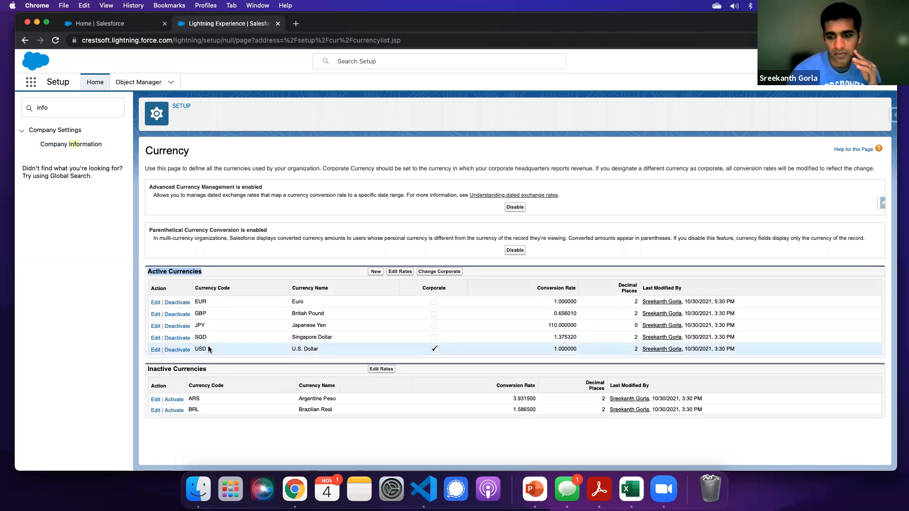
Add CAD - Canadian Dollar as a new currency with a conversion rate of 1.5 and save it.
left_click(375, 272)
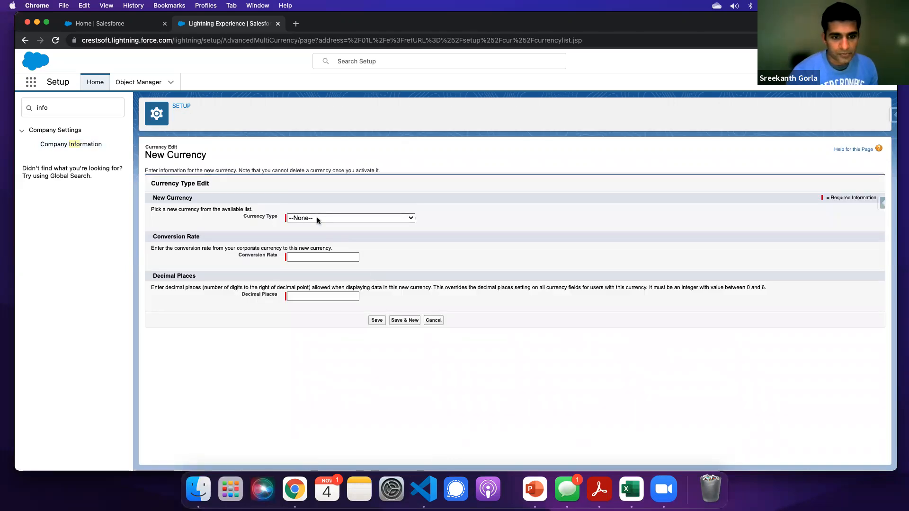
left_click(317, 219)
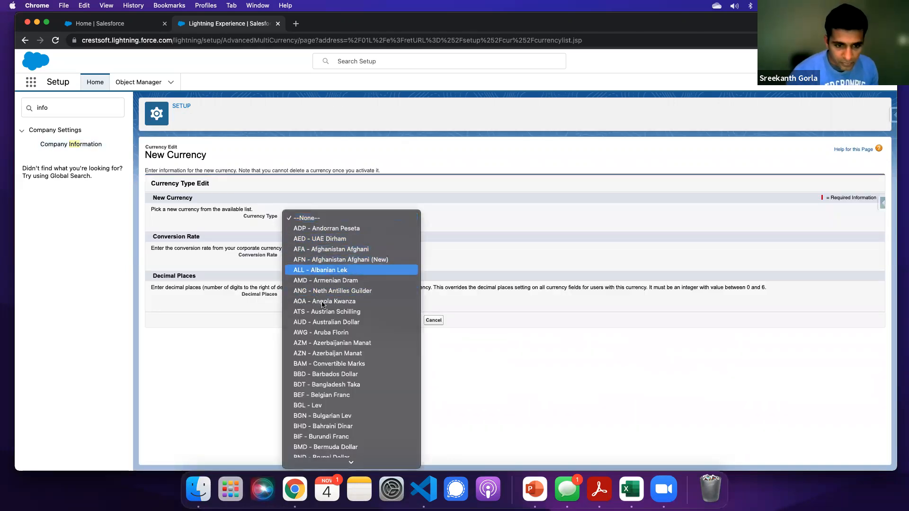
scroll(320, 311, "down", 5)
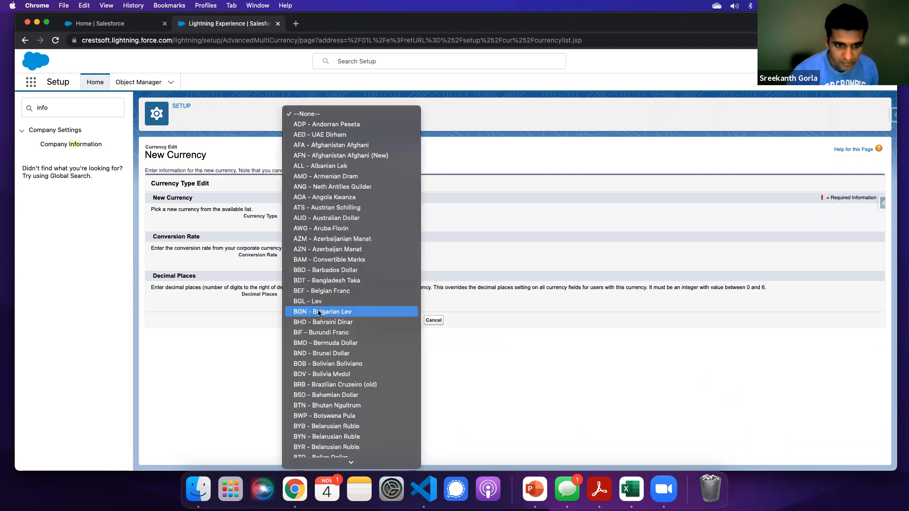
scroll(320, 313, "down", 5)
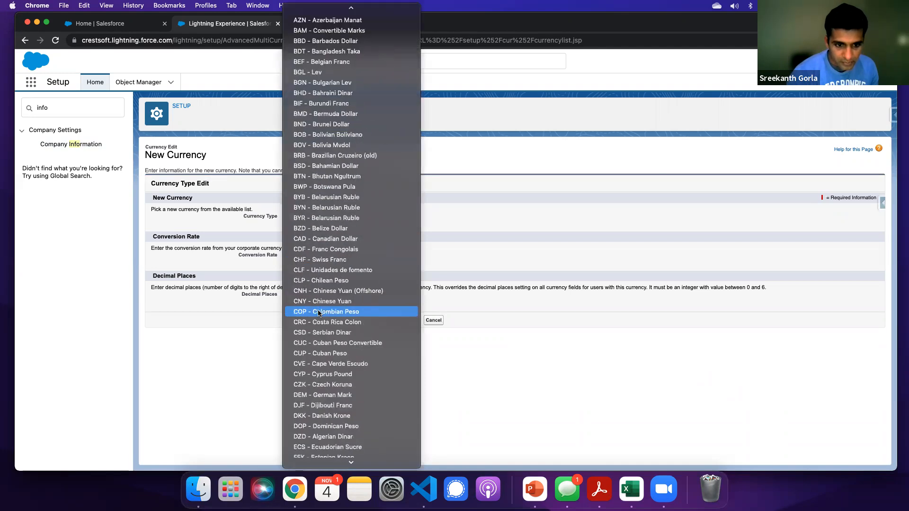
left_click(319, 240)
left_click(308, 256)
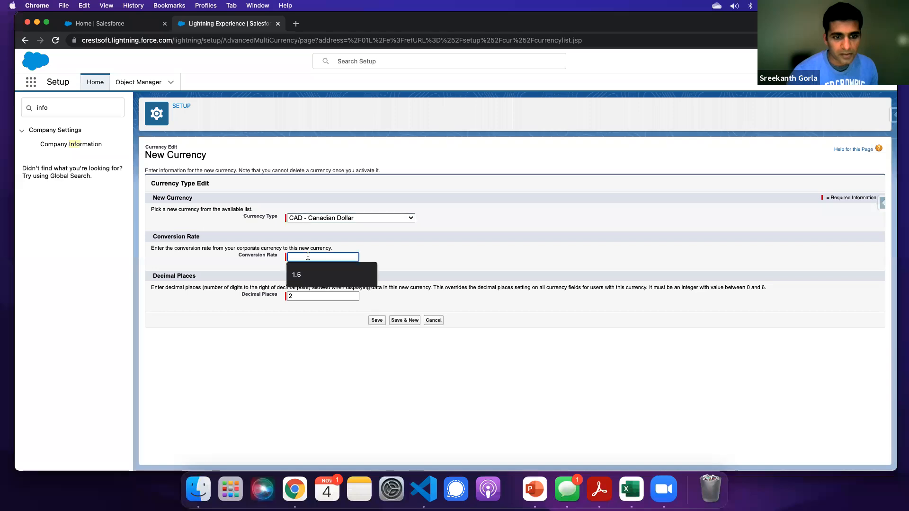
type("1.5")
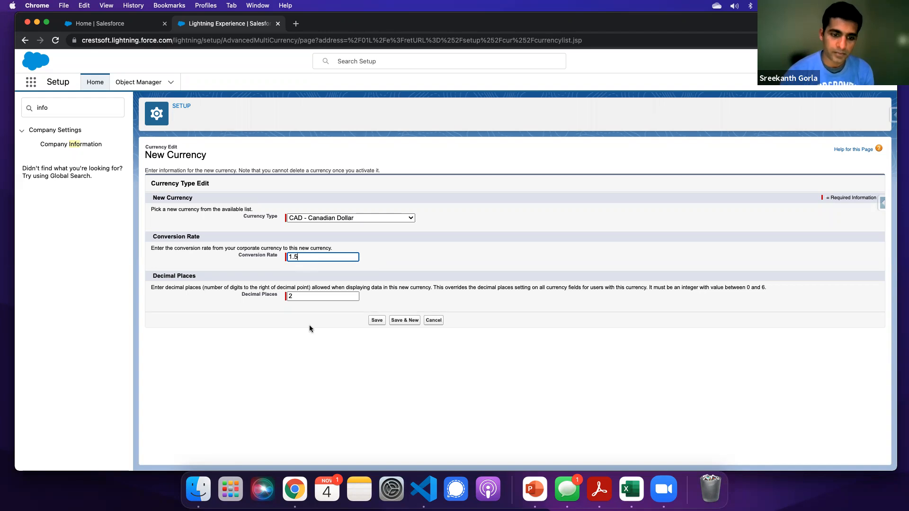
left_click(377, 321)
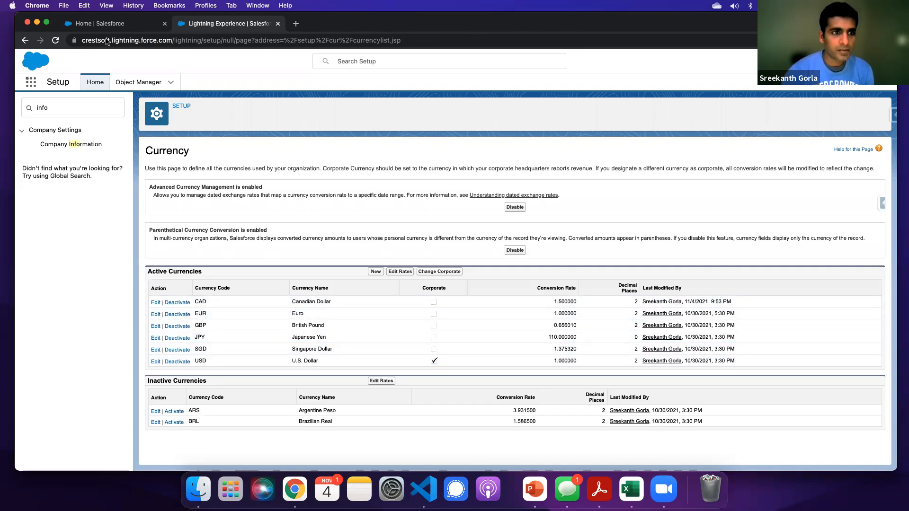
Create a new opportunity in the Sales app and name it "Test for Currencies".
left_click(127, 25)
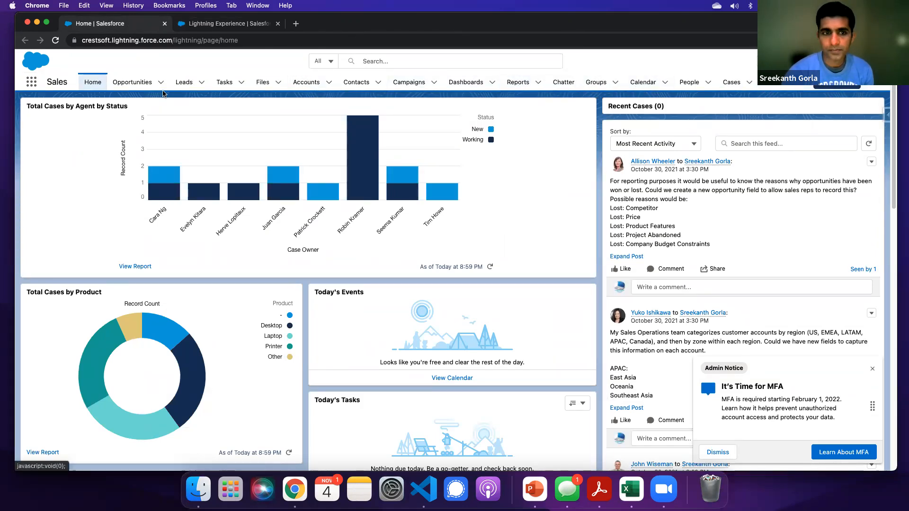
left_click(138, 87)
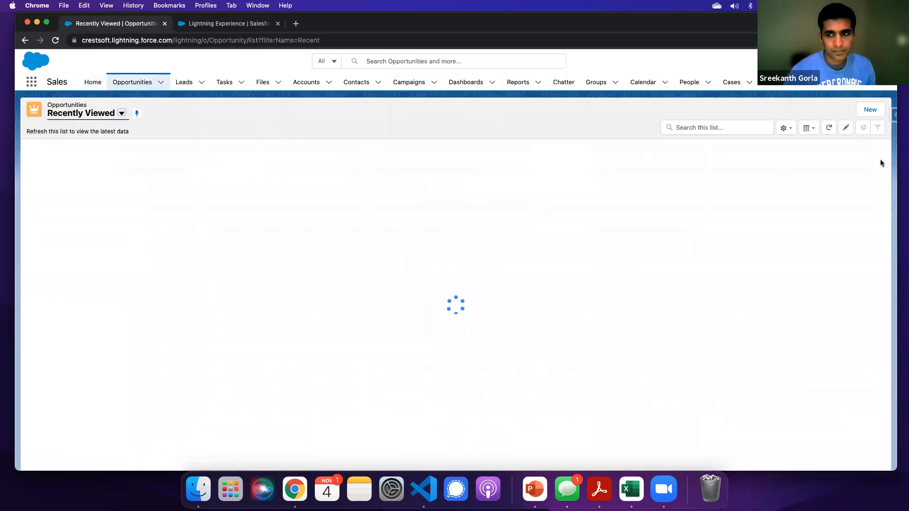
left_click(870, 112)
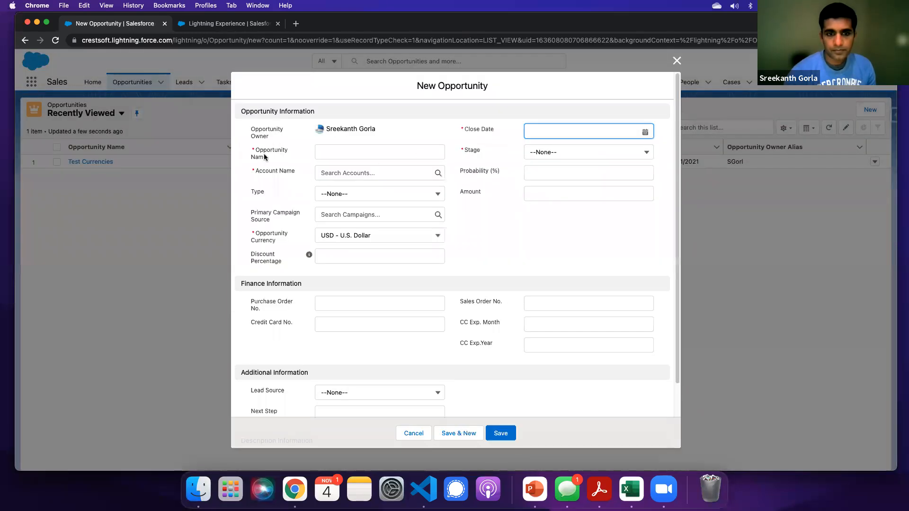
left_click(343, 152)
type("Test C")
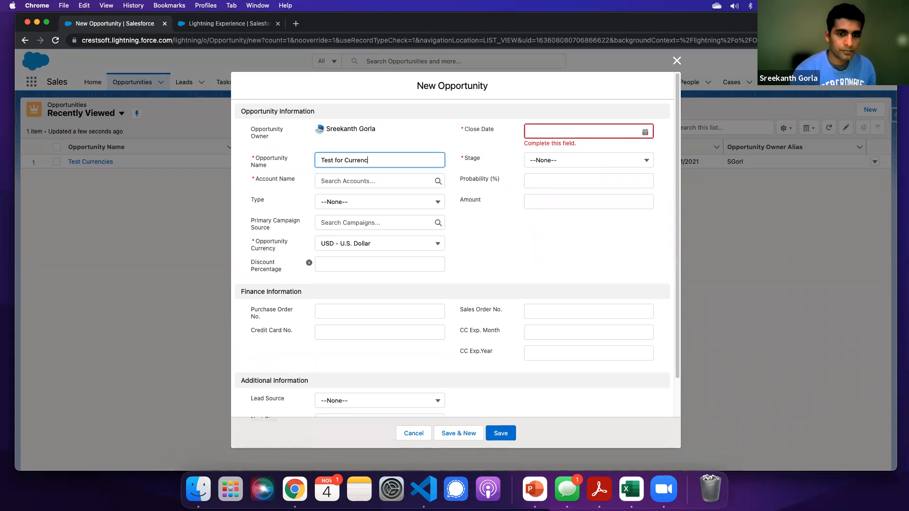
Set the opportunity's close date to 11/30/2021 and its stage to Prospecting.
left_click(645, 132)
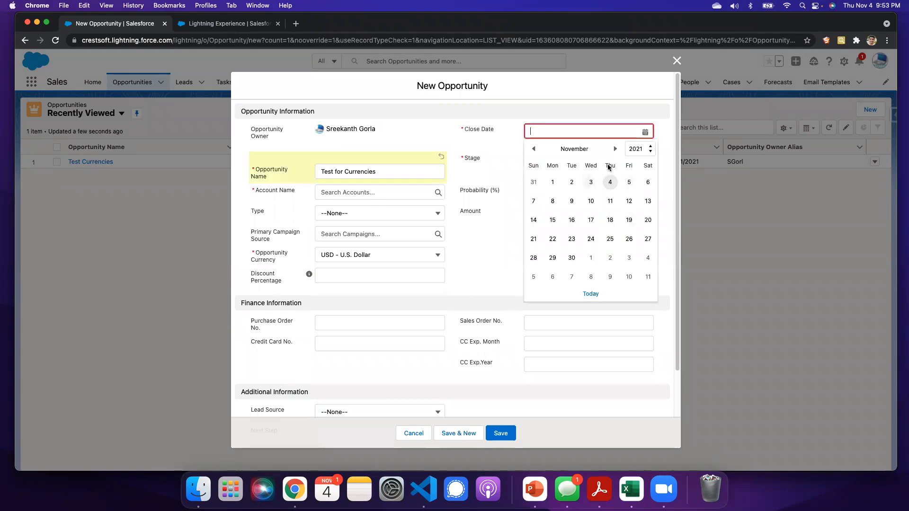
left_click(572, 258)
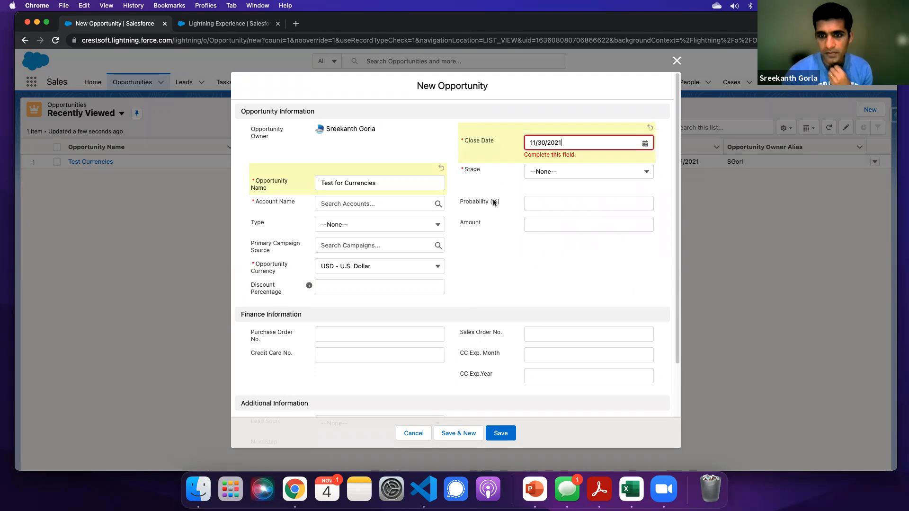
left_click(560, 165)
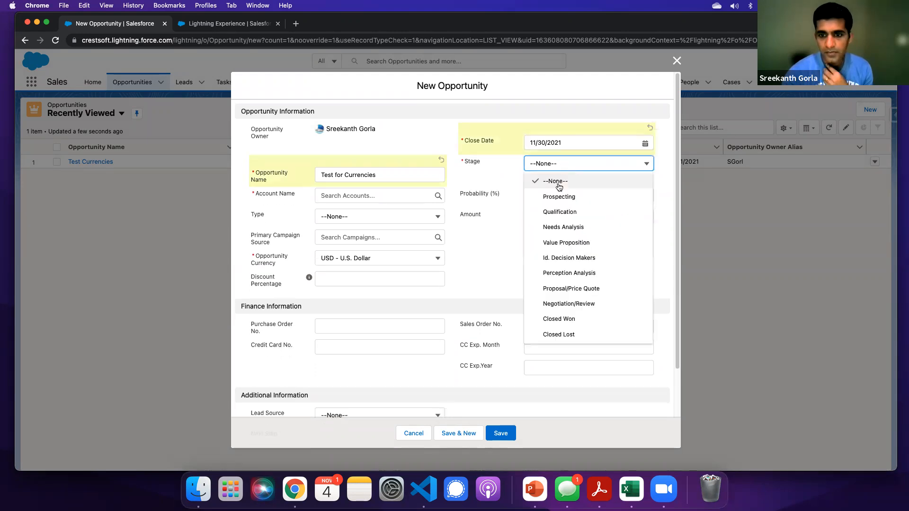
left_click(560, 197)
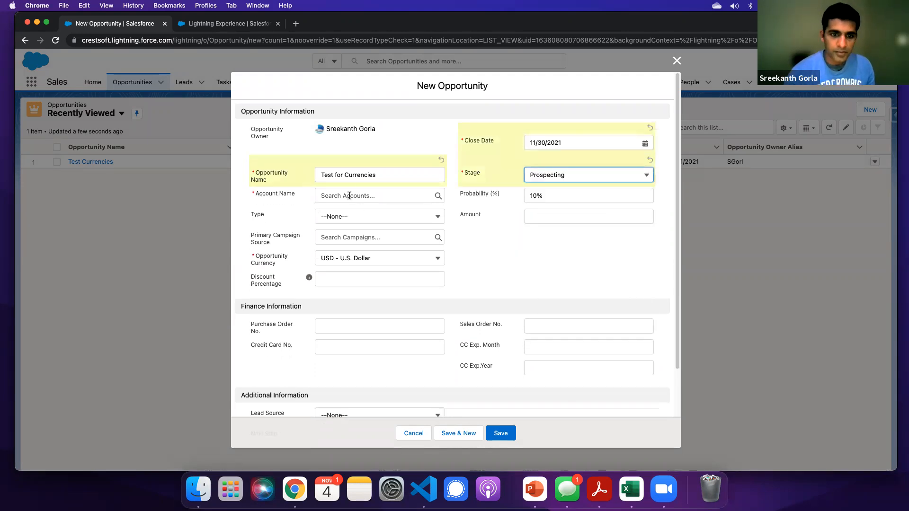
Review the available opportunity currencies and set the opportunity's currency to CAD - Canadian Dollar.
left_click(351, 256)
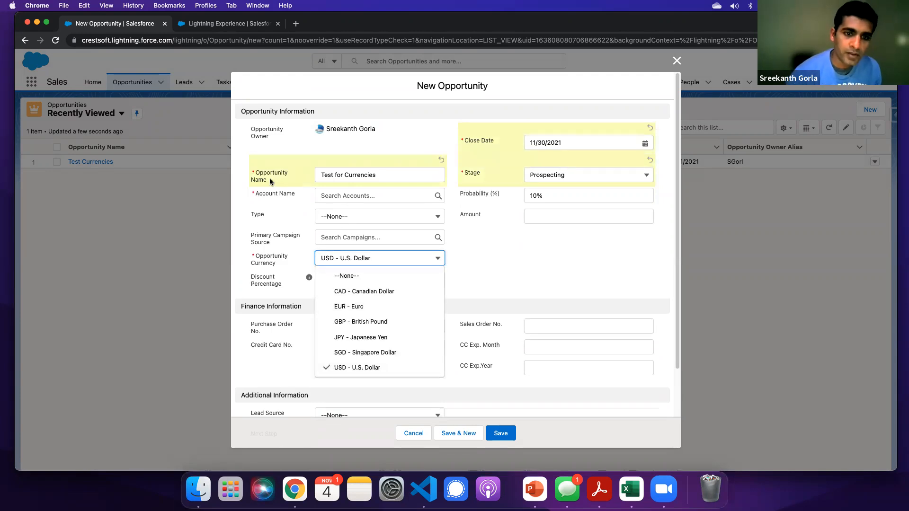
left_click(325, 257)
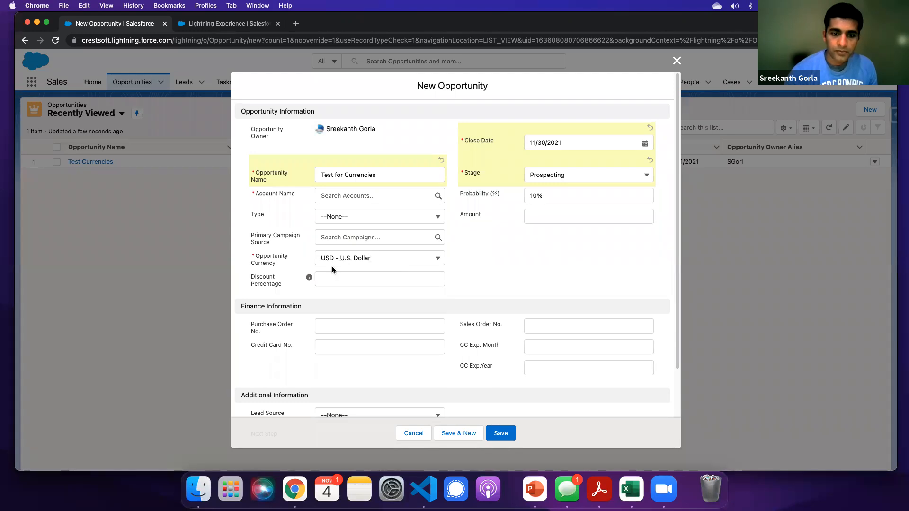
left_click(349, 260)
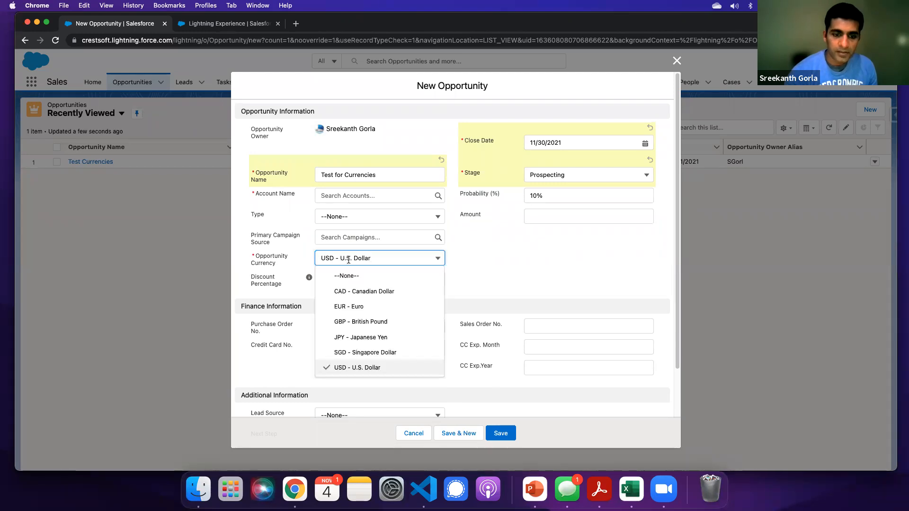
left_click(349, 292)
left_click(350, 291)
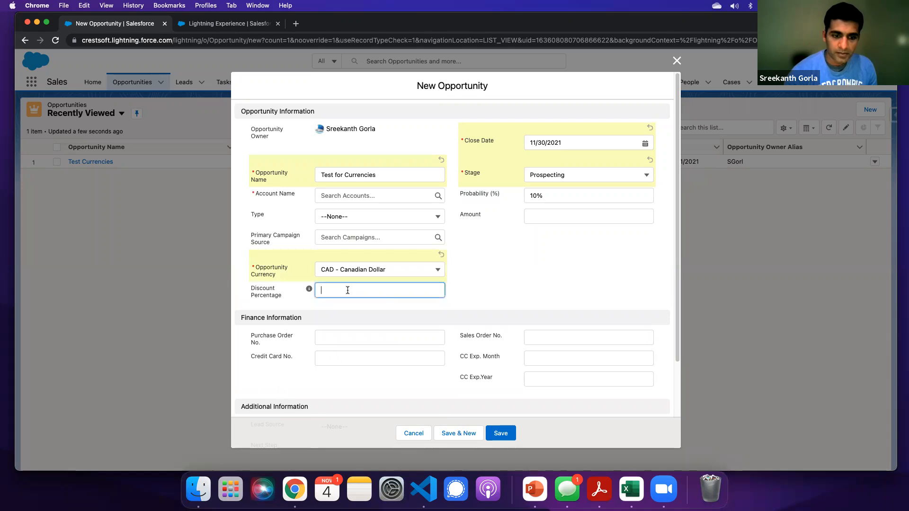
Set the new opportunity's account to ABC Labs and save the record.
left_click(505, 428)
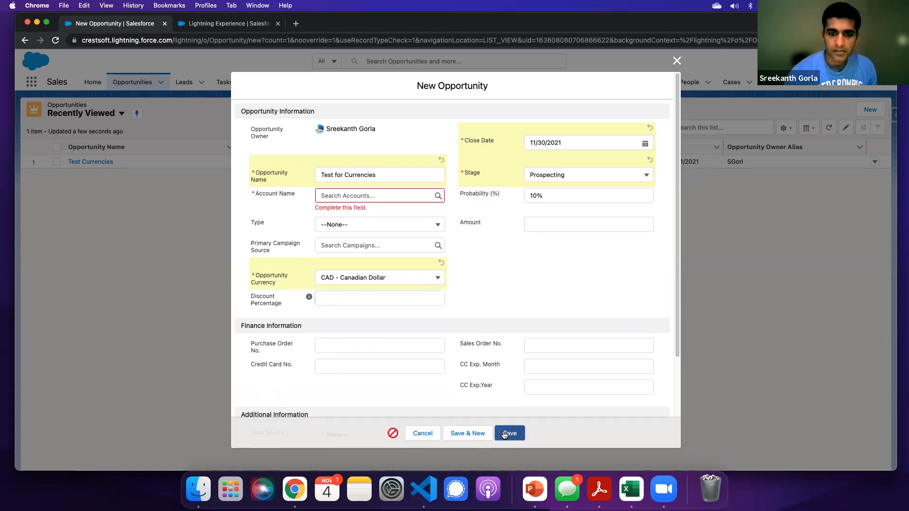
left_click(344, 194)
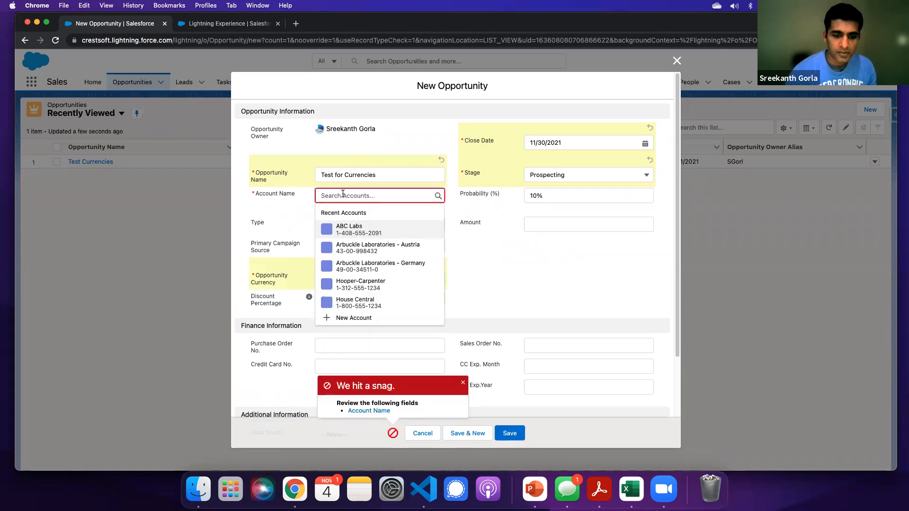
left_click(352, 231)
left_click(510, 433)
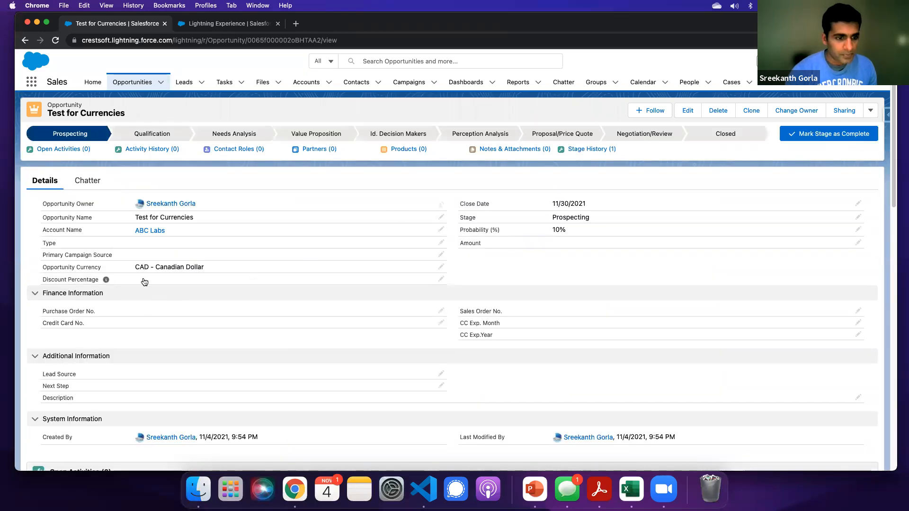
Set the "Test for Currencies" opportunity's amount to 1m in its Canadian Dollar currency and save the record.
triple_click(196, 268)
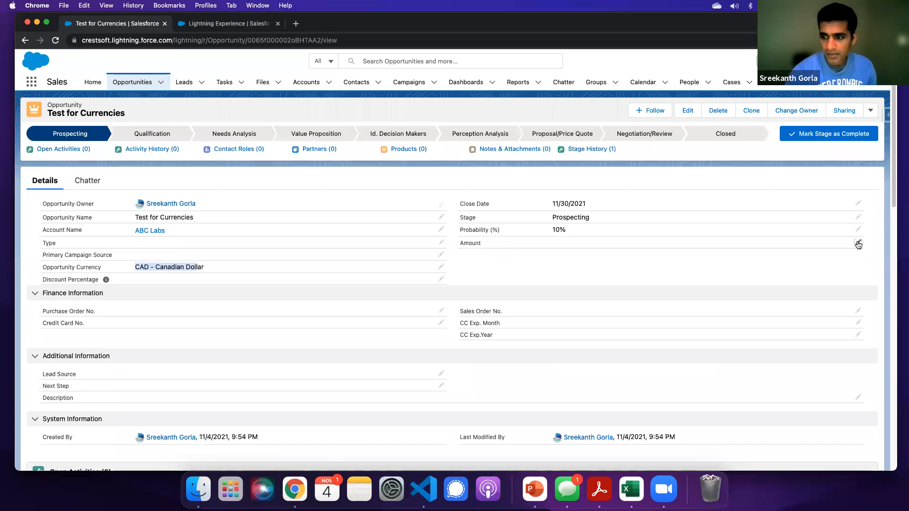
double_click(583, 242)
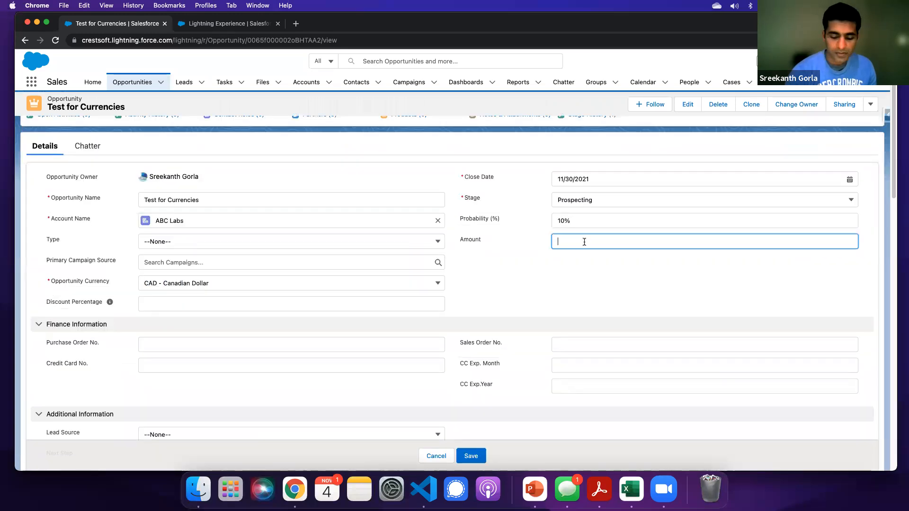
type("1m")
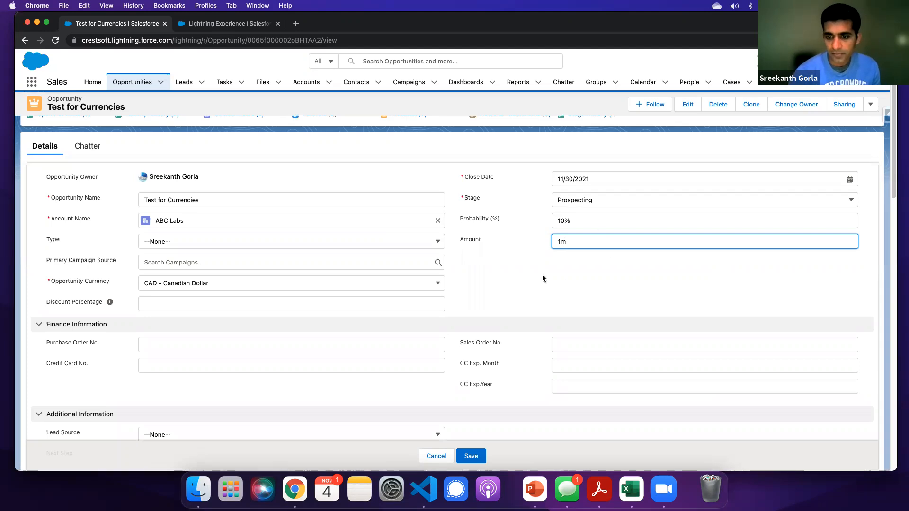
left_click(591, 223)
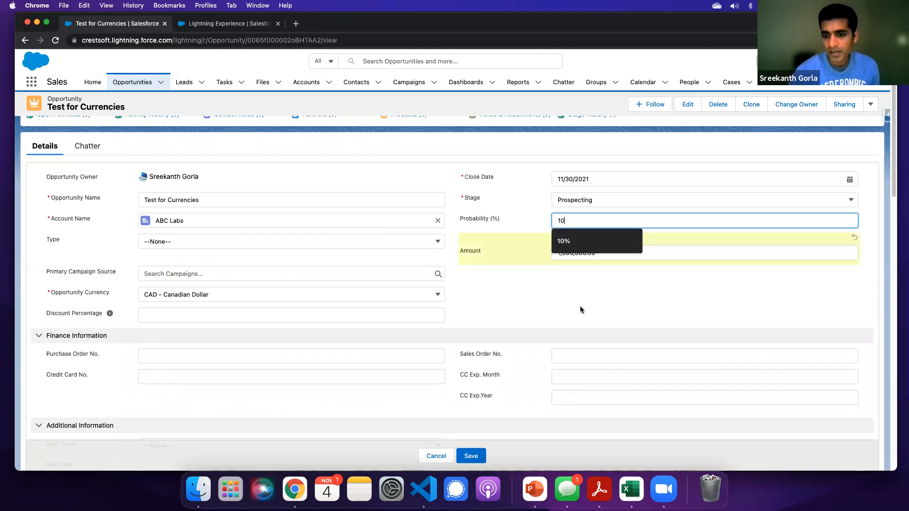
left_click(544, 308)
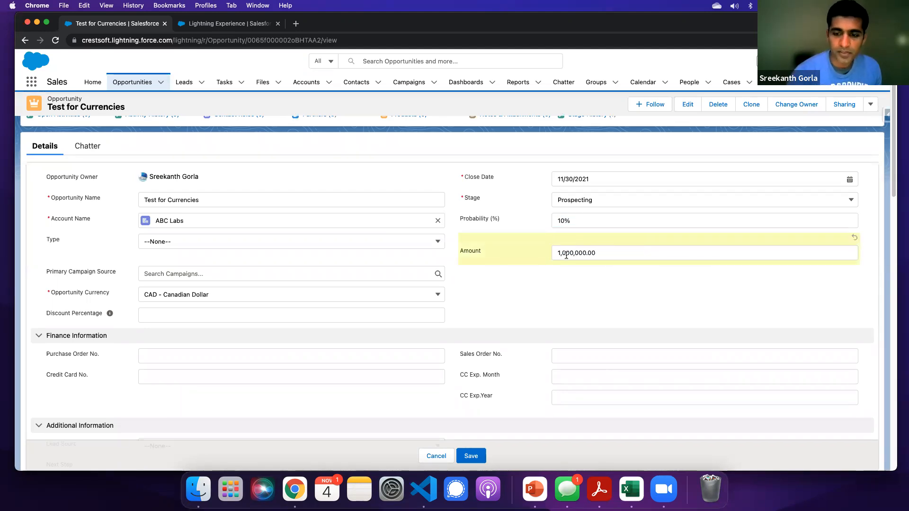
left_click(469, 456)
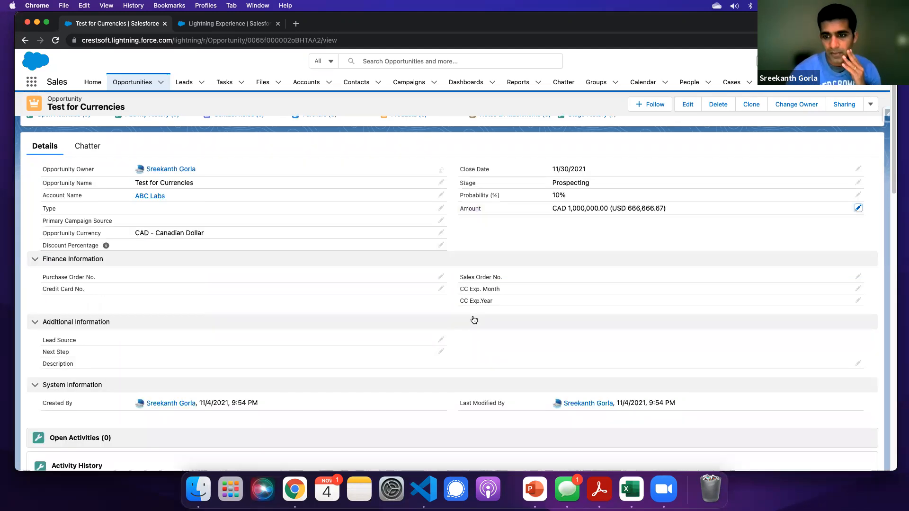
Examine the opportunity's amount in Canadian Dollars and its converted value in parentheses against the opportunity currency.
left_click_drag(551, 208, 609, 209)
left_click_drag(137, 234, 212, 234)
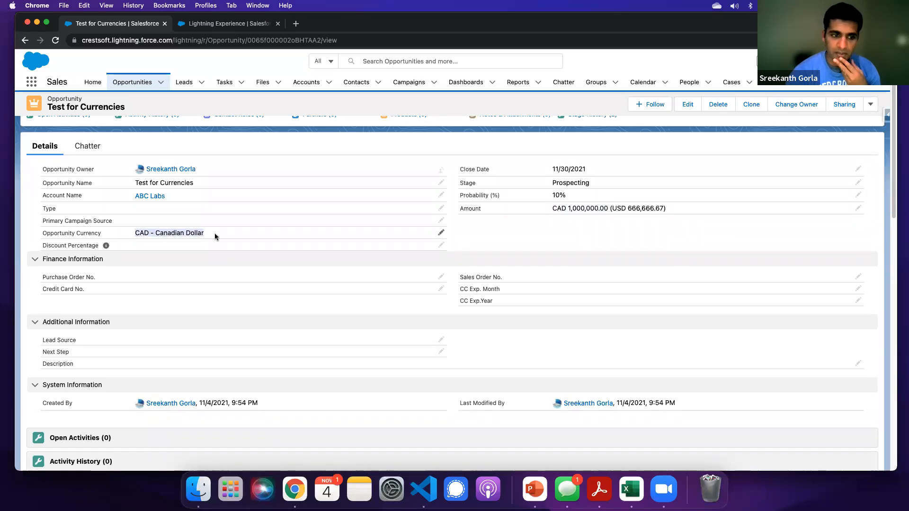
left_click(629, 208)
left_click_drag(611, 209, 670, 207)
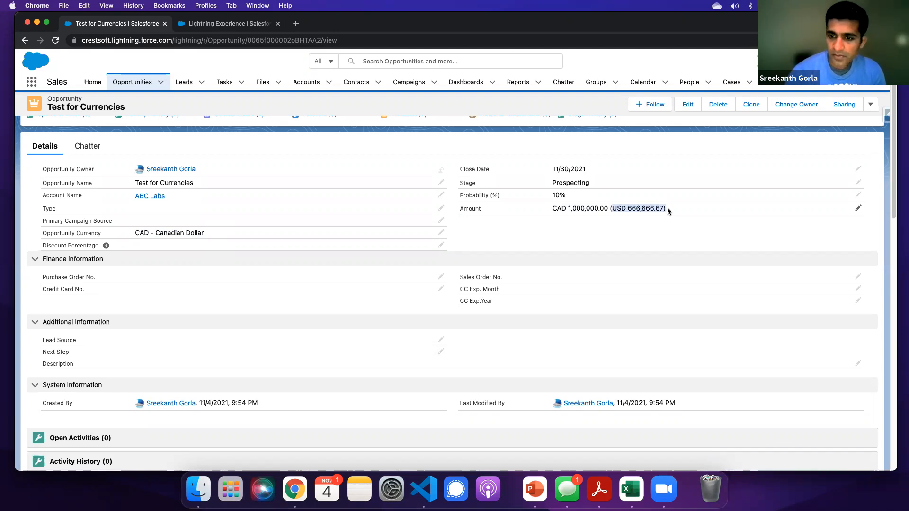
left_click_drag(566, 208, 650, 209)
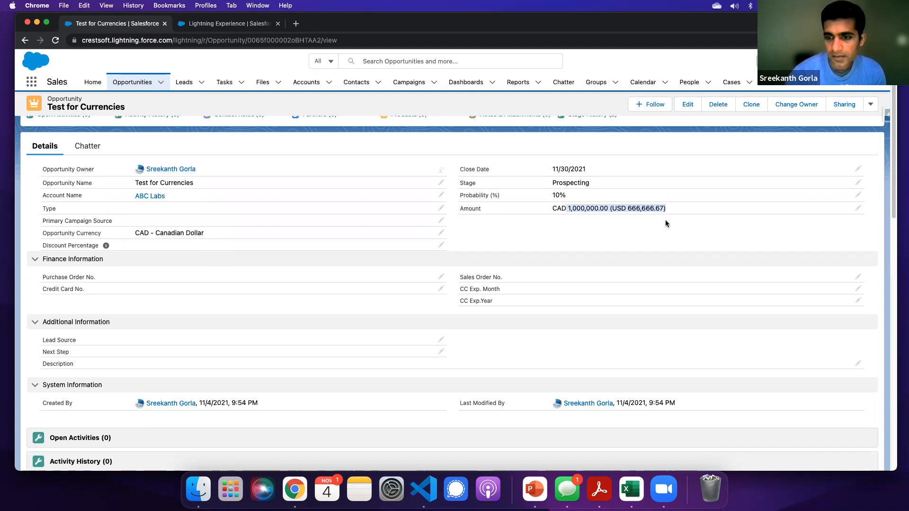
left_click(615, 208)
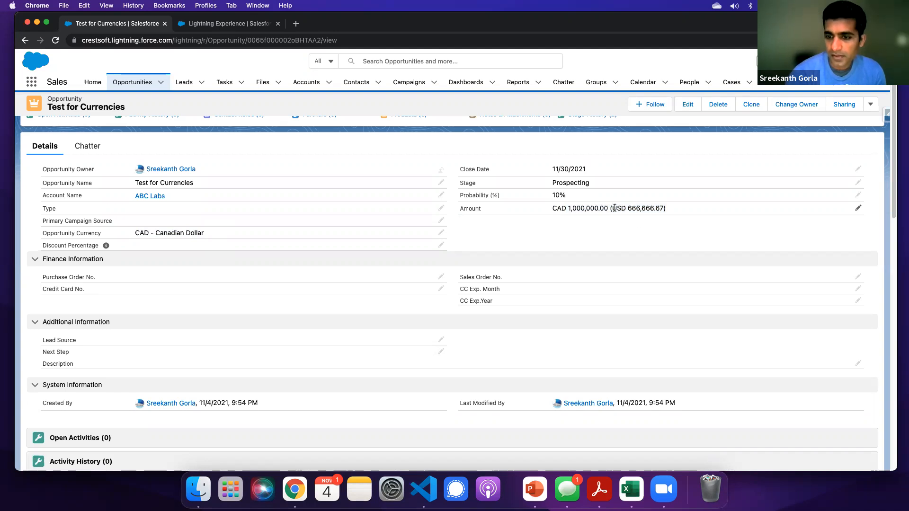
left_click_drag(614, 208, 666, 211)
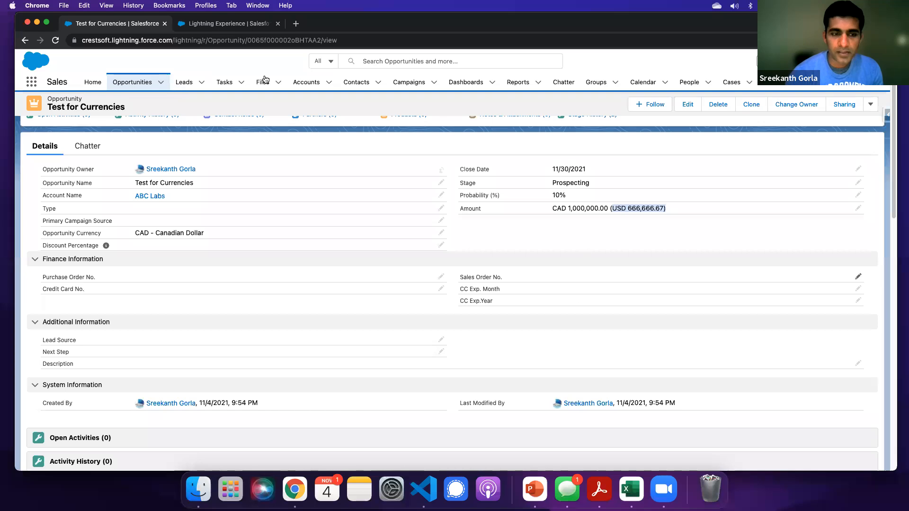
left_click(269, 207)
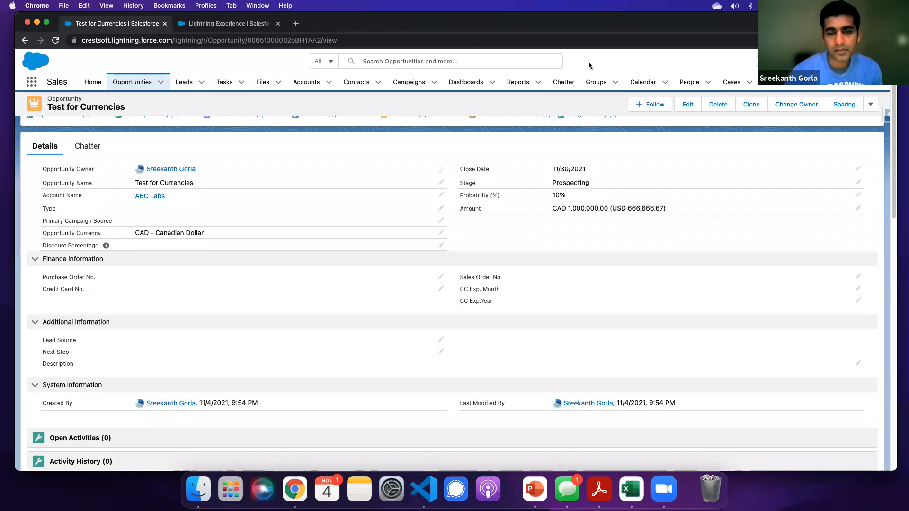
Edit the currency conversion rates in Setup, setting the Canadian Dollar rate to 1.25, and save.
left_click_drag(553, 17, 552, 49)
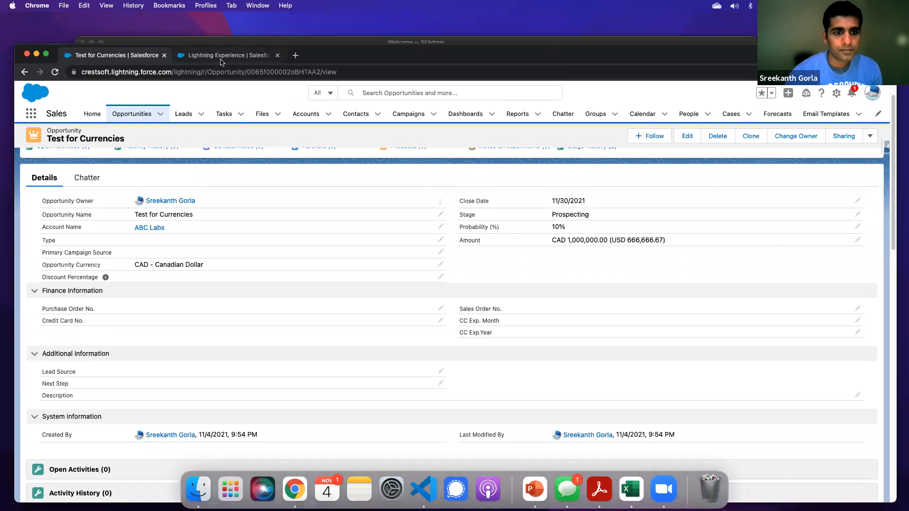
left_click(219, 55)
left_click(155, 335)
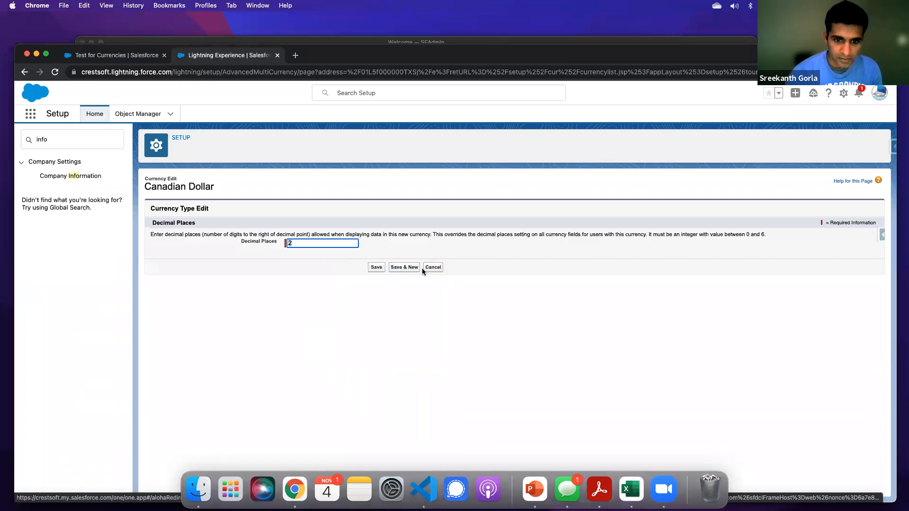
left_click(432, 270)
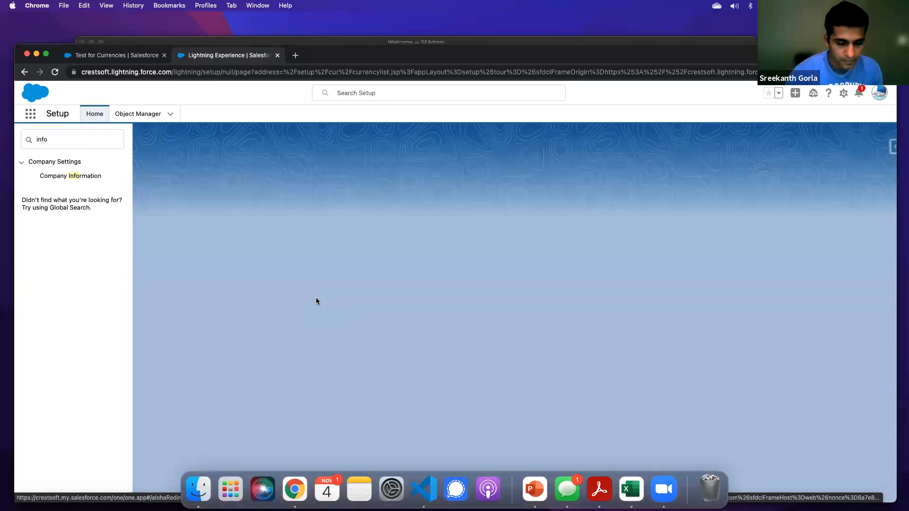
left_click(404, 303)
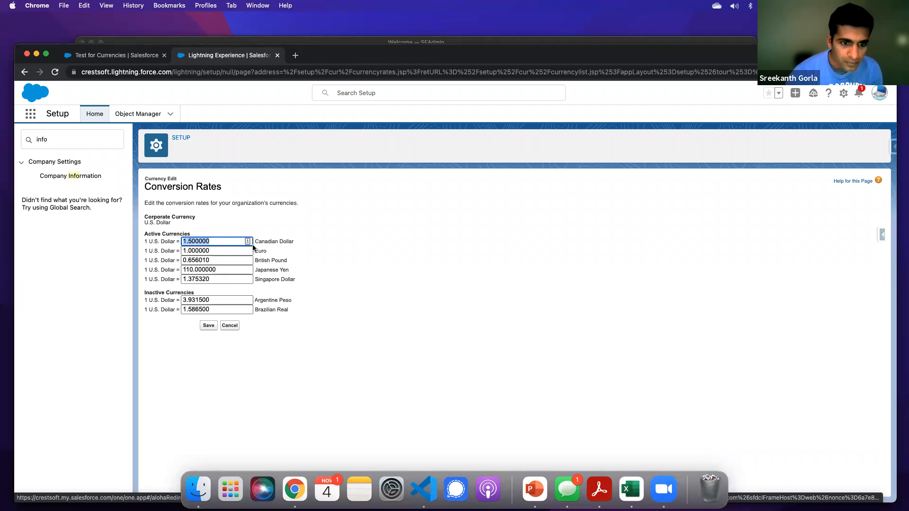
left_click(192, 241)
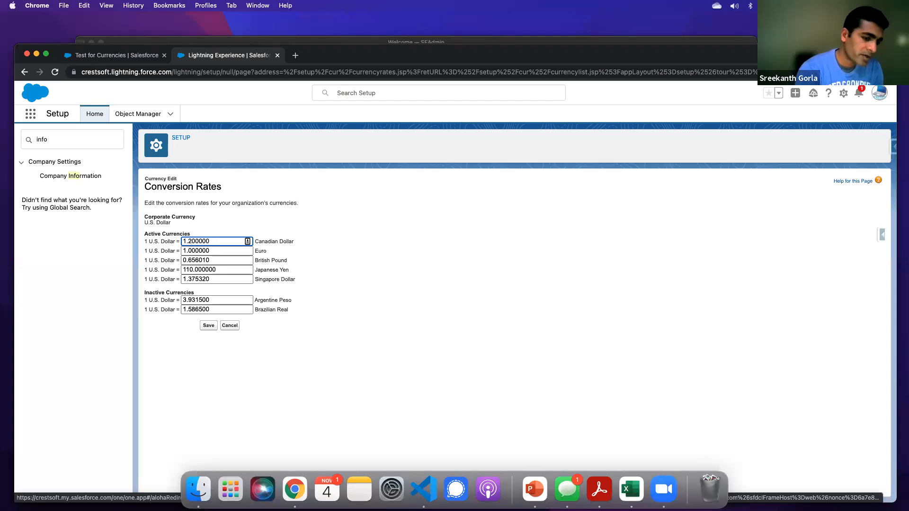
left_click(207, 326)
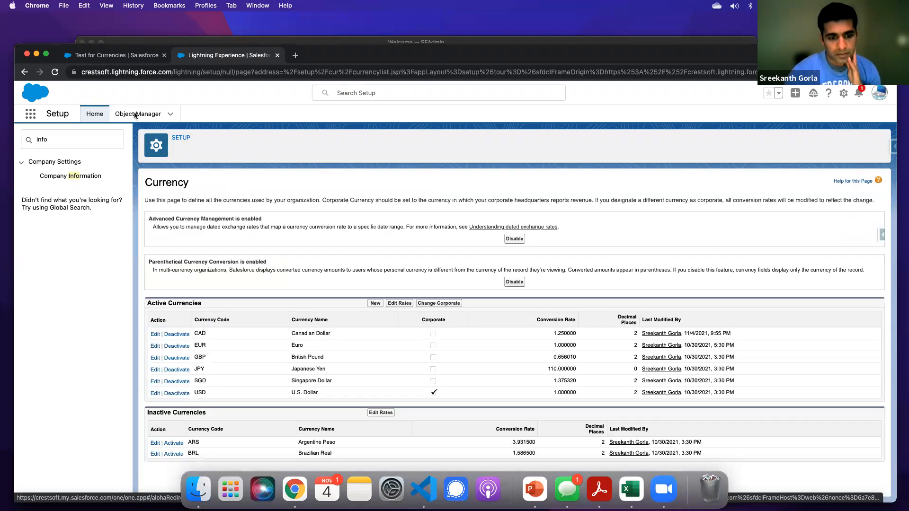
Reload the "Test for Currencies" opportunity and check its converted amount against the Canadian Dollar rate in Setup.
left_click(119, 56)
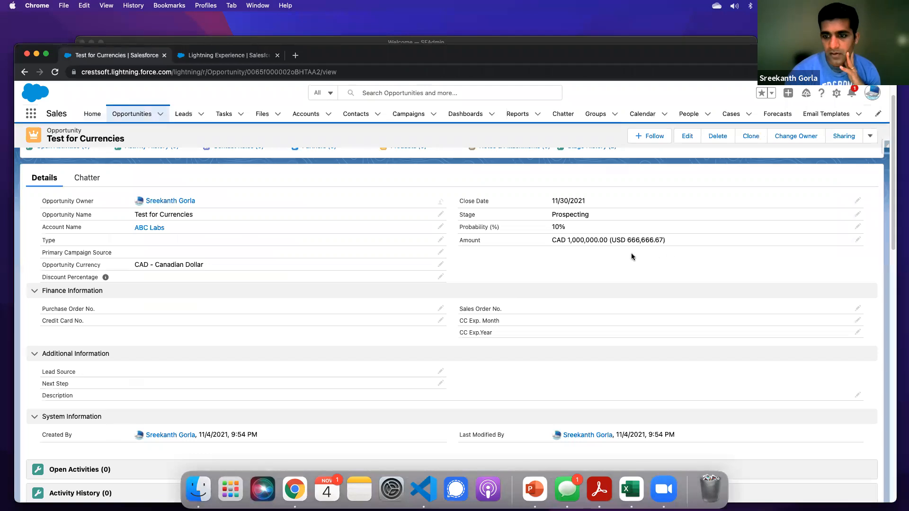
left_click(55, 72)
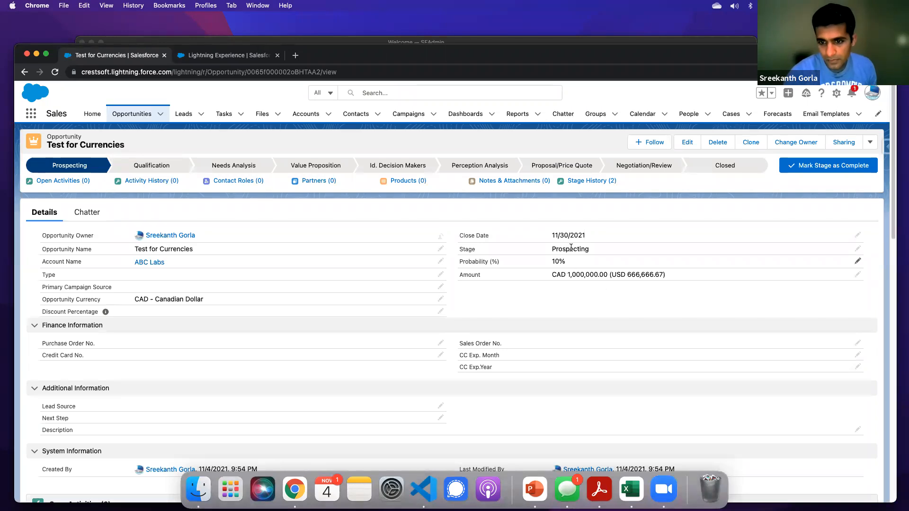
left_click(55, 72)
left_click(263, 56)
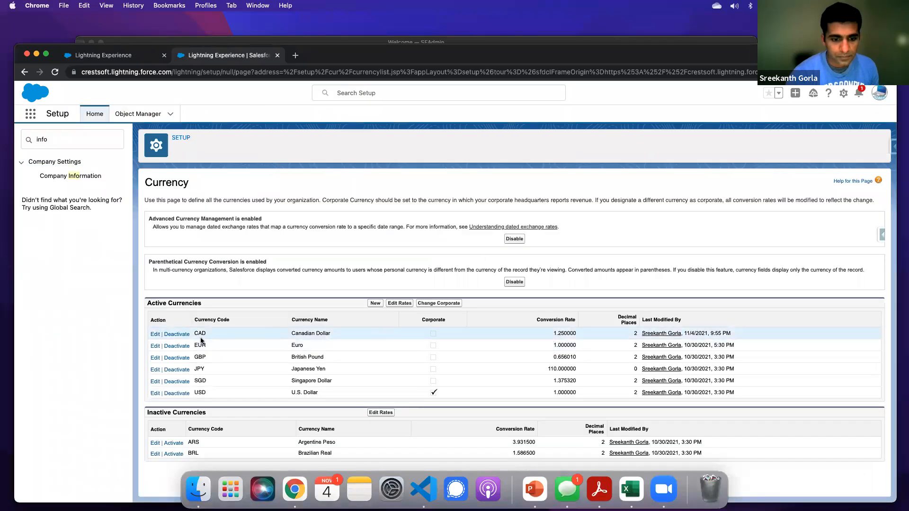
left_click(95, 57)
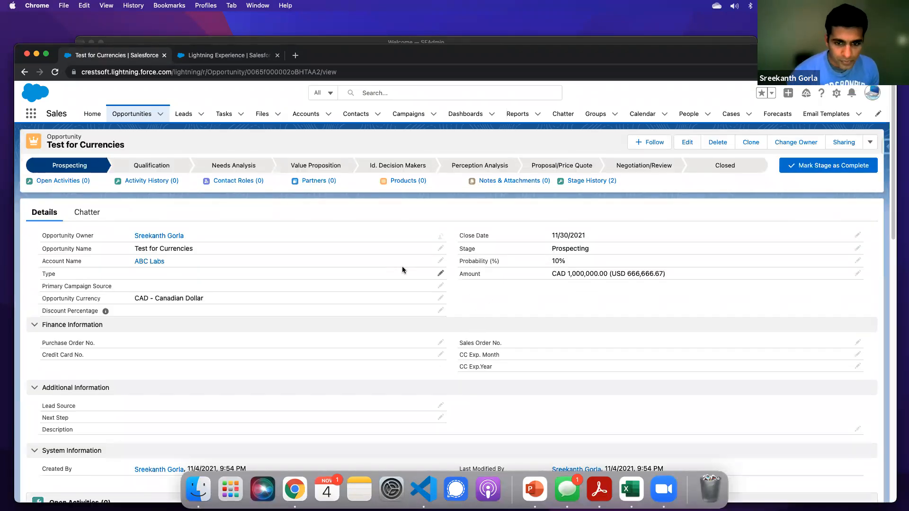
Change the "Test for Currencies" opportunity's stage to Needs Analysis and save the record.
left_click(441, 275)
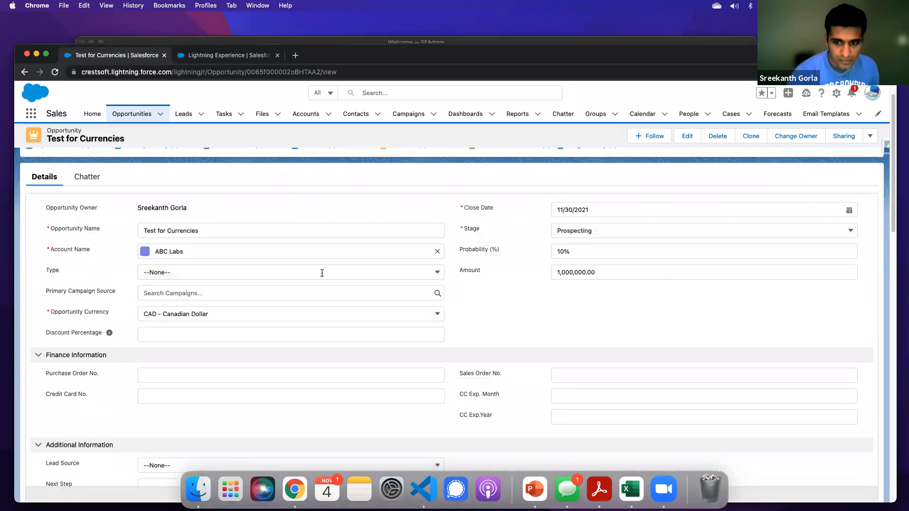
left_click(598, 230)
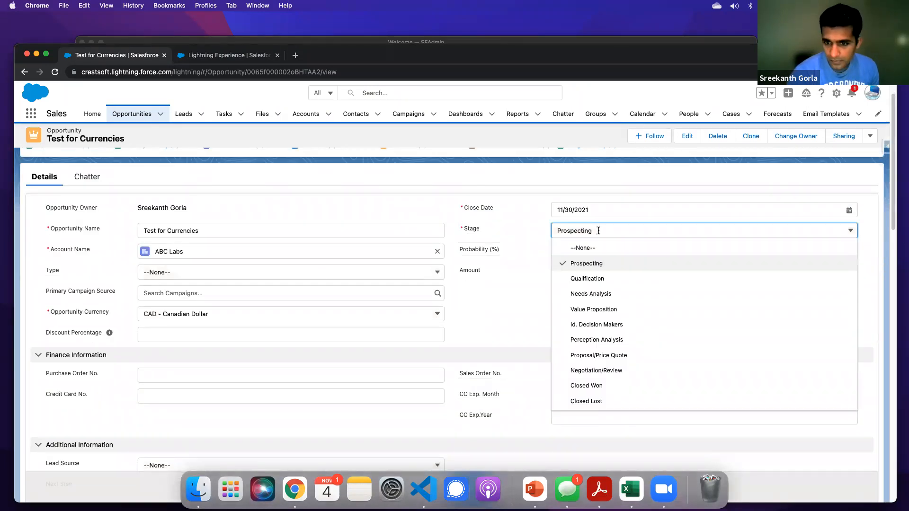
left_click(590, 294)
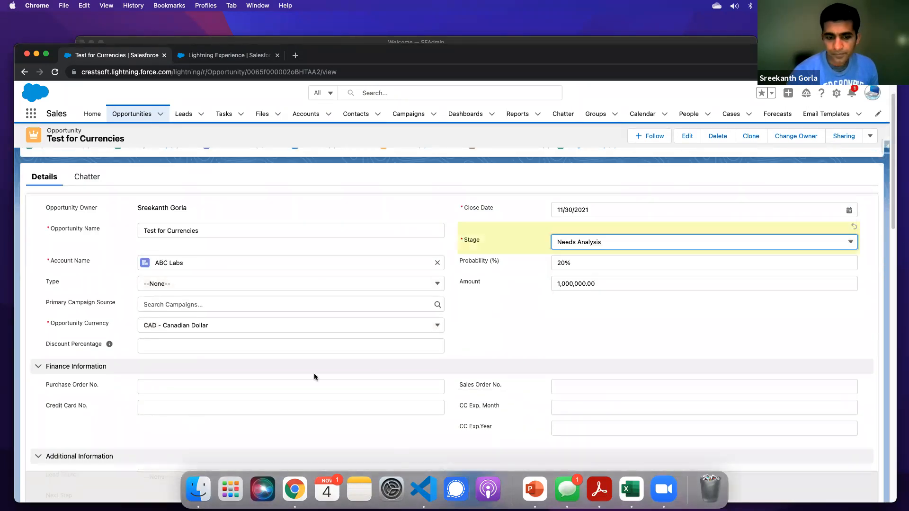
scroll(374, 360, "up", 2)
scroll(374, 360, "down", 10)
scroll(375, 364, "down", 5)
scroll(376, 364, "up", 12)
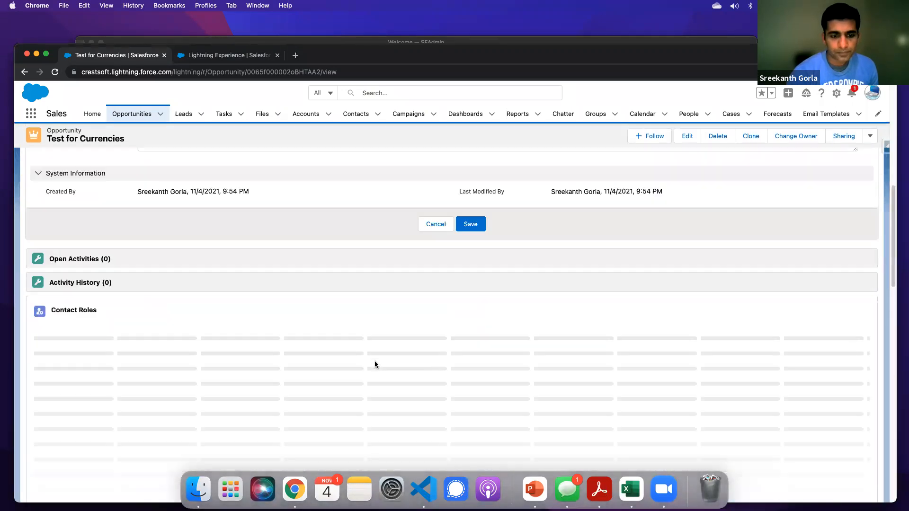
scroll(375, 364, "down", 3)
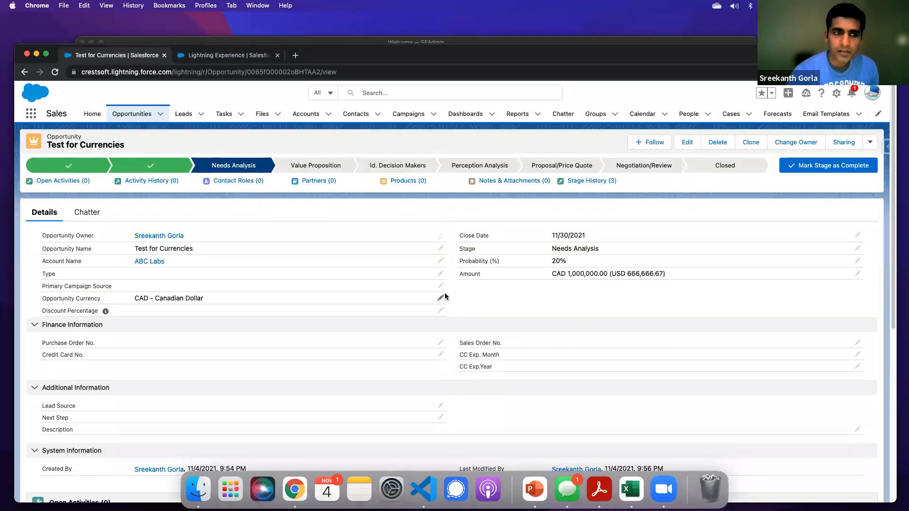
Start a new opportunity with close date 11/30/2021, stage Prospecting and an amount of 1m.
left_click(132, 114)
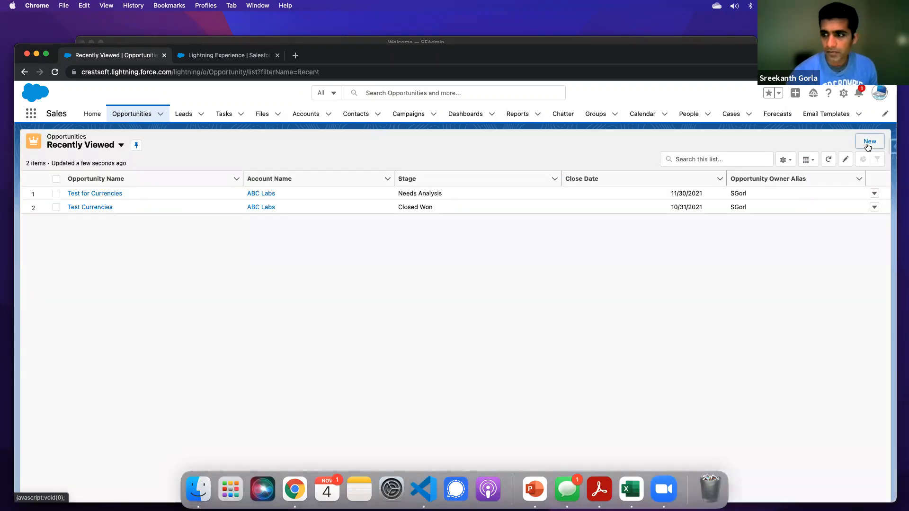
left_click(870, 142)
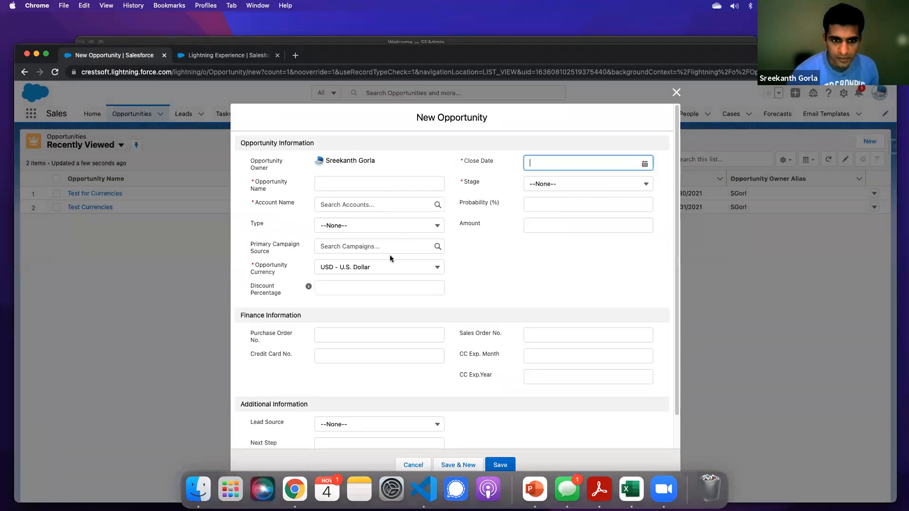
left_click(645, 163)
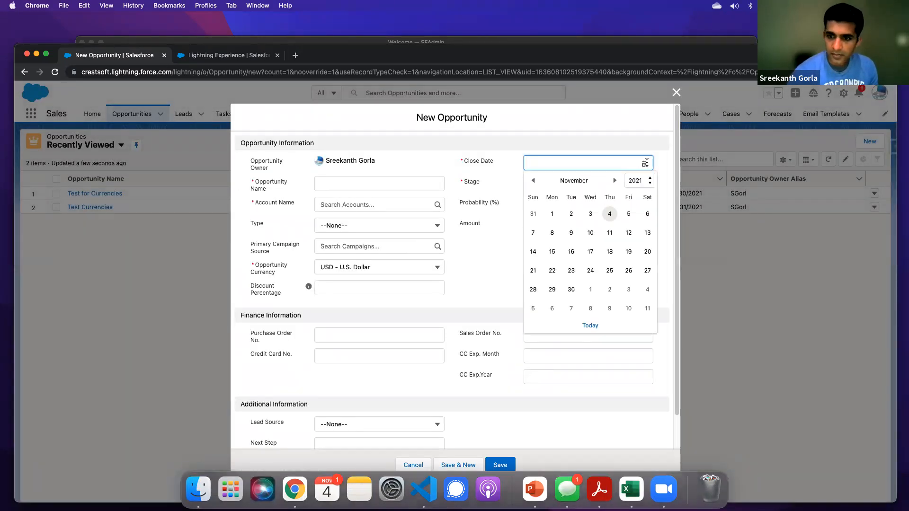
left_click(571, 290)
left_click(545, 195)
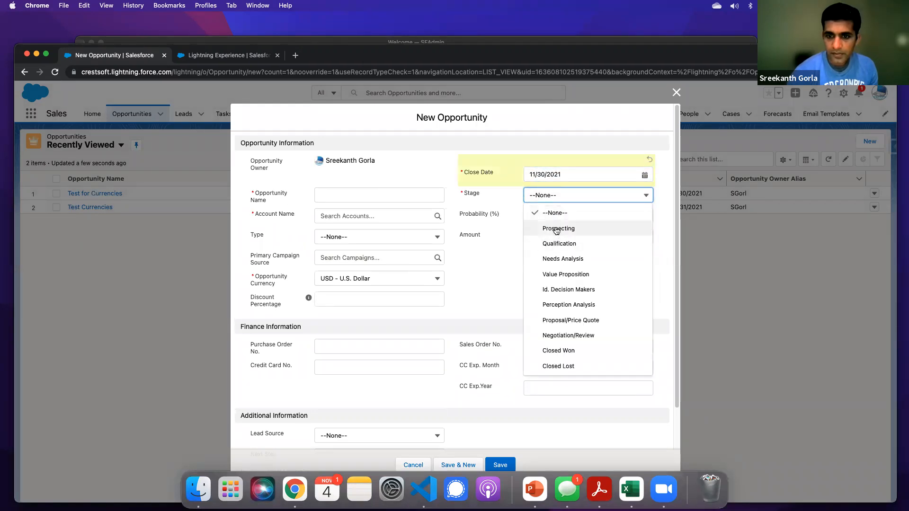
left_click(557, 229)
left_click(543, 243)
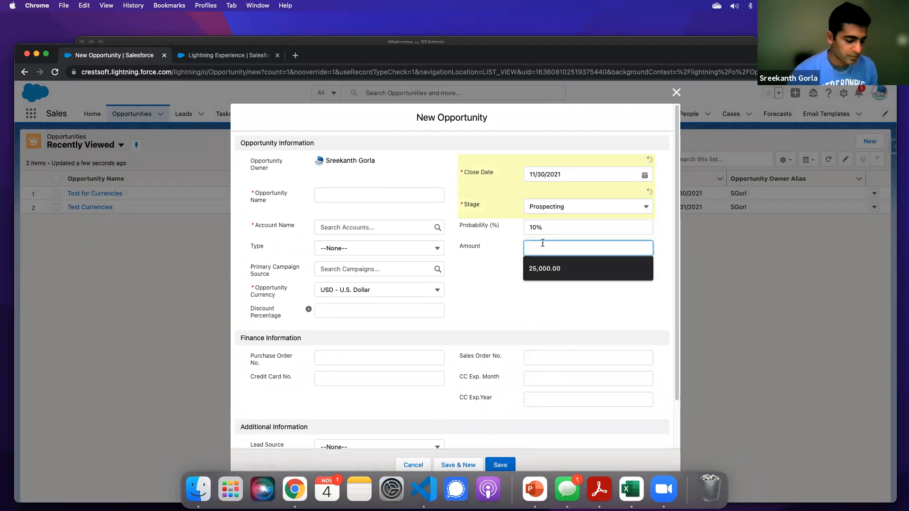
type("1m")
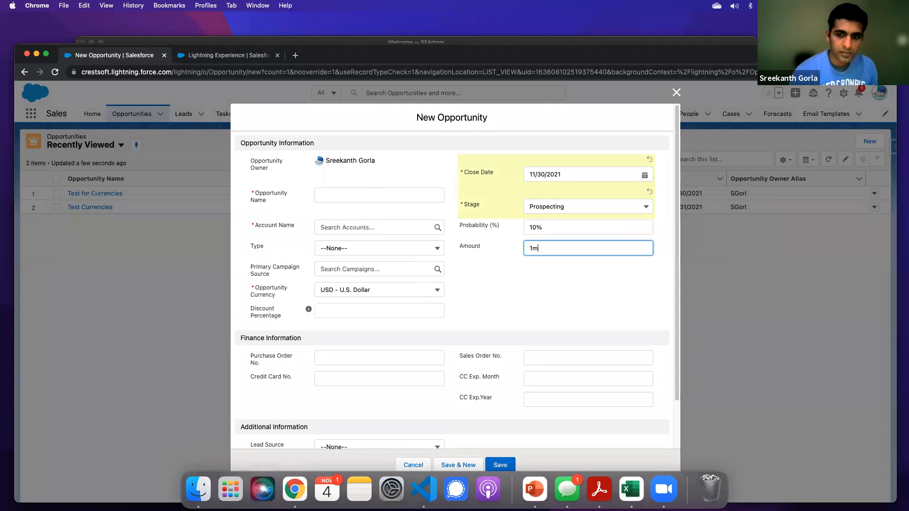
Set the new opportunity's currency to CAD - Canadian Dollar and try to save the record.
left_click(353, 293)
left_click(351, 303)
left_click(351, 332)
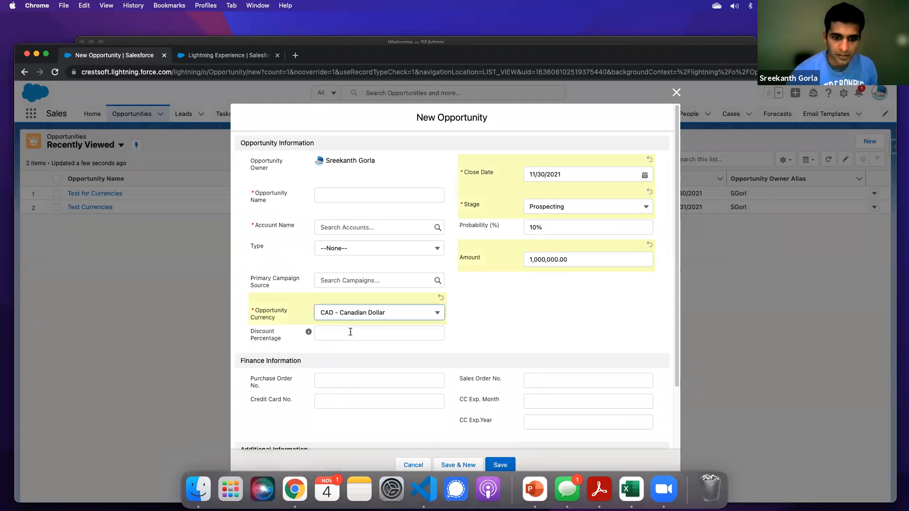
left_click(499, 467)
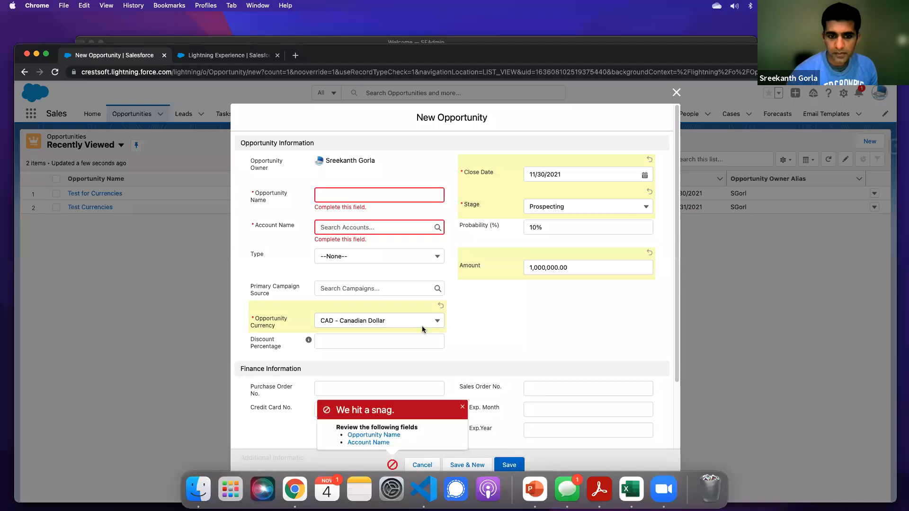
Name the opportunity "Test 2", assign it to the ABC Labs account, and save the record.
left_click(338, 193)
type("T")
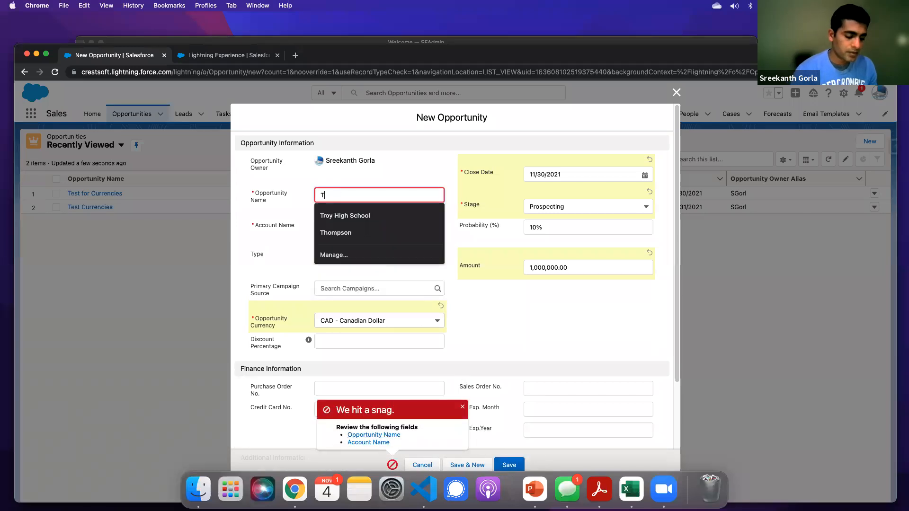
type("est 12")
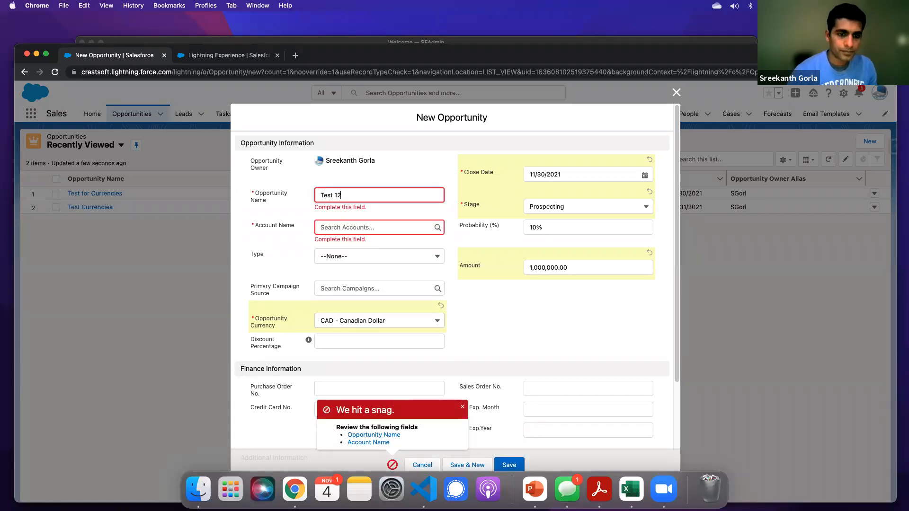
key("BackSpace")
key("BackSpace")
type("2")
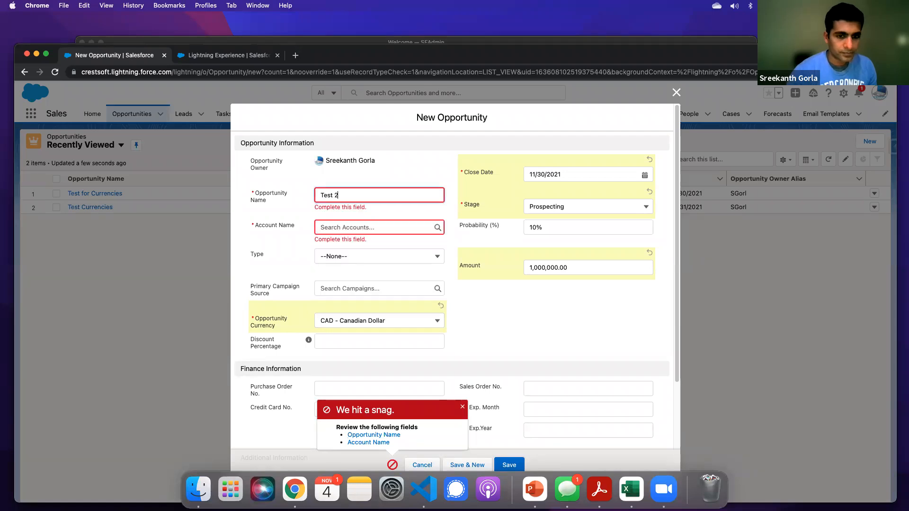
left_click(333, 229)
left_click(339, 260)
left_click(508, 466)
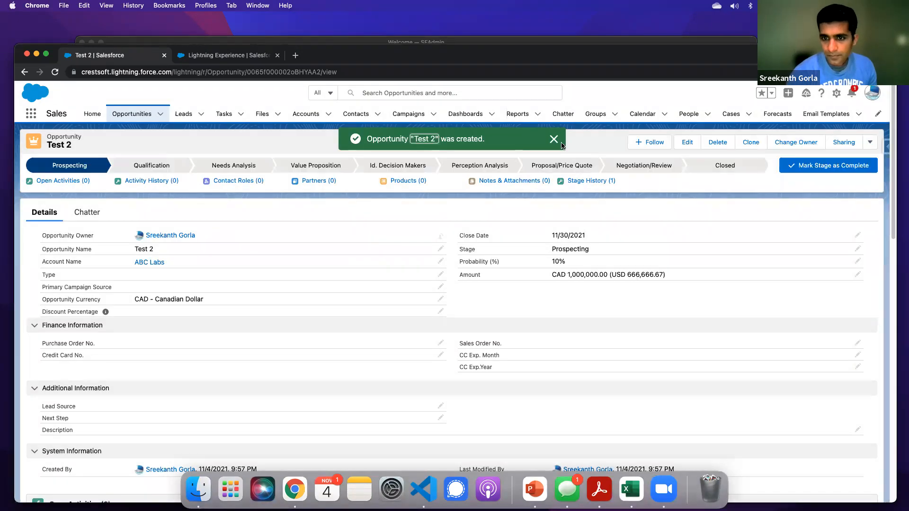
left_click(561, 142)
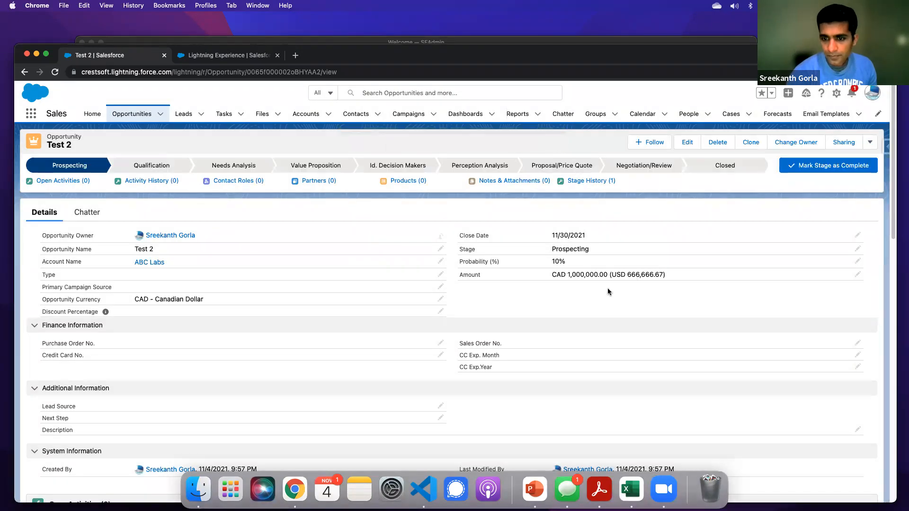
Open the currency conversion rates for editing in Setup and check the Canadian Dollar rate.
left_click(220, 57)
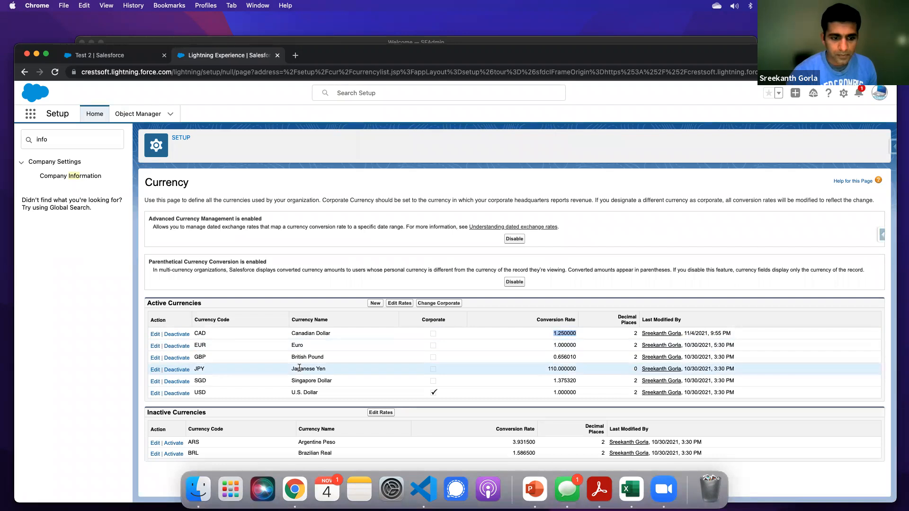
left_click(400, 304)
left_click_drag(213, 242, 175, 246)
left_click(217, 242)
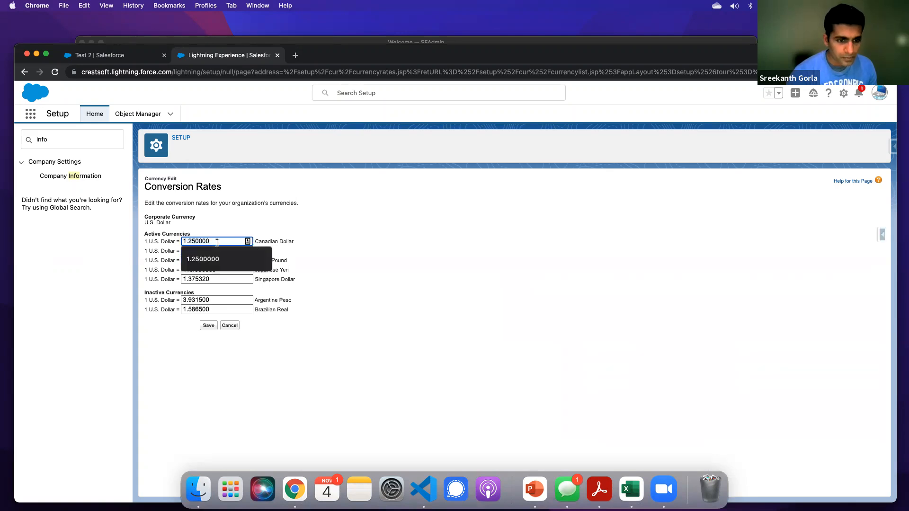
left_click(189, 242)
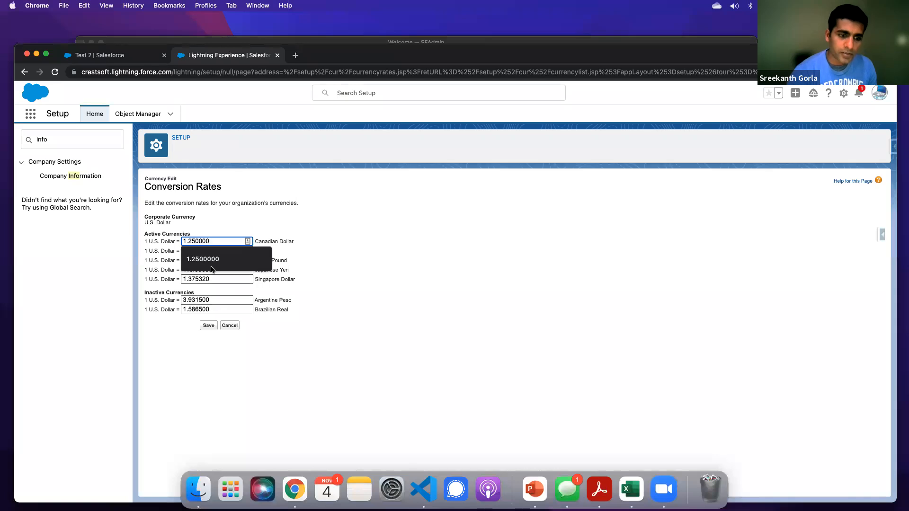
Compare the Canadian Dollar amount on the "Test 2" opportunity with its converted U.S. Dollar value.
left_click(130, 59)
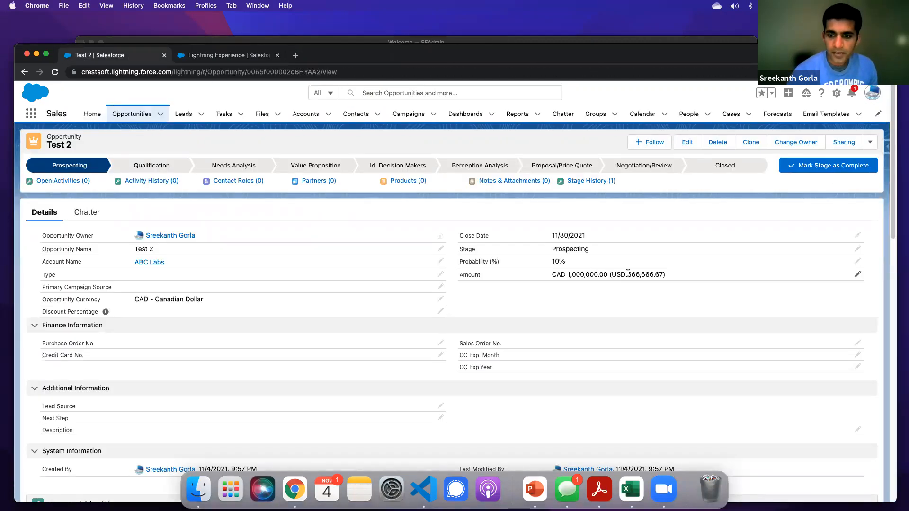
left_click_drag(628, 276, 661, 276)
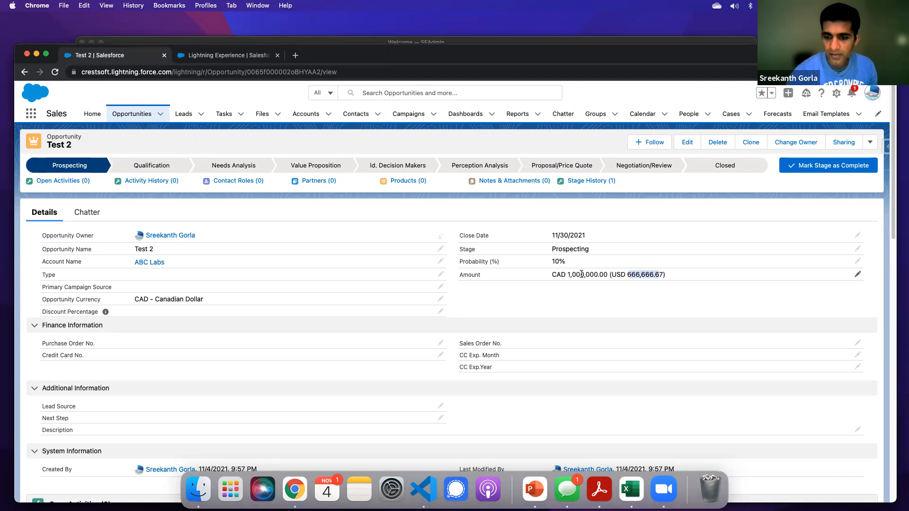
left_click_drag(569, 274, 610, 275)
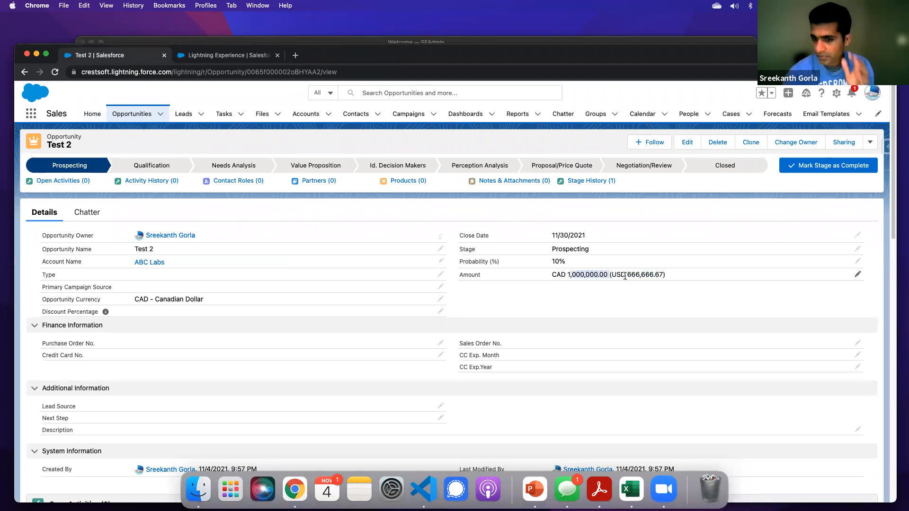
left_click_drag(627, 274, 662, 276)
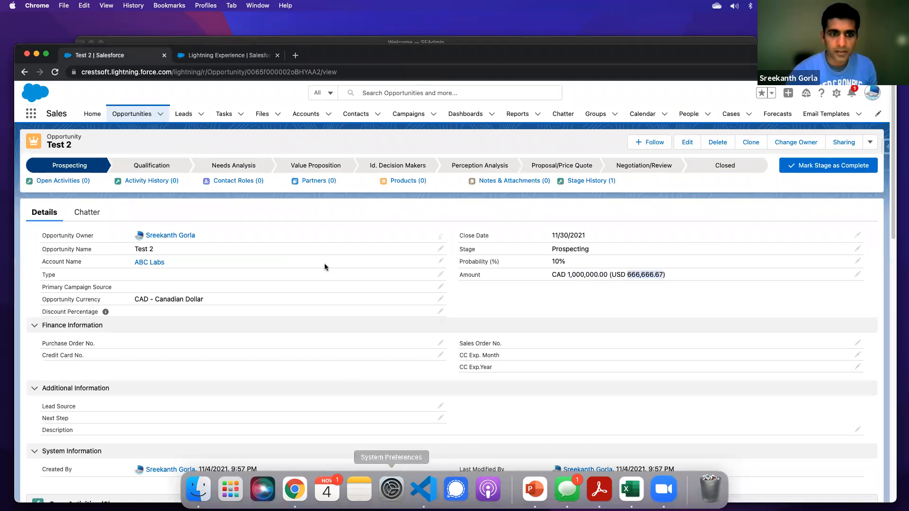
Close the conversion rates, then inspect the Canadian Dollar's edit page and the rates editor in Setup without changing anything.
left_click(211, 56)
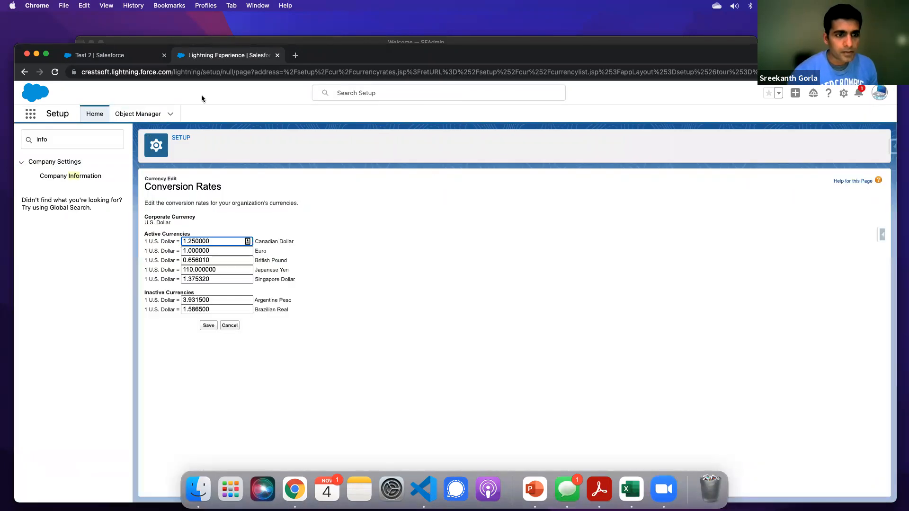
left_click(209, 326)
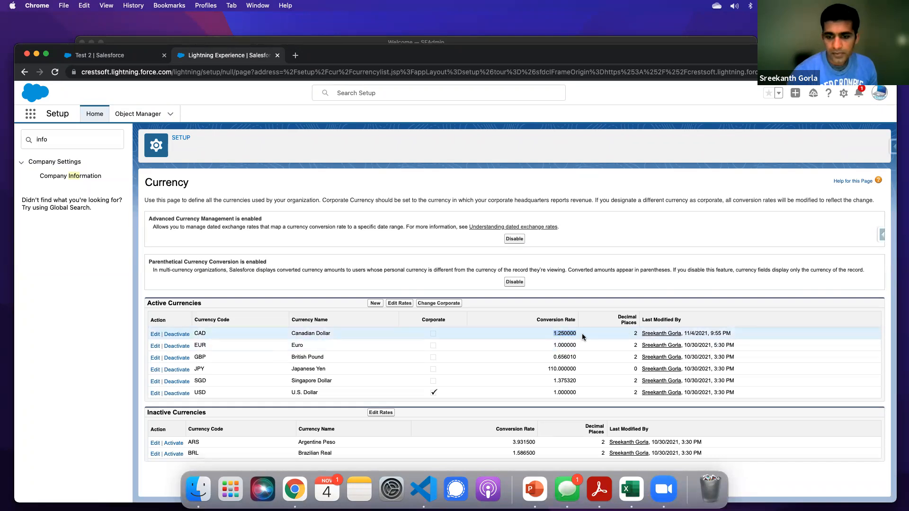
left_click(157, 333)
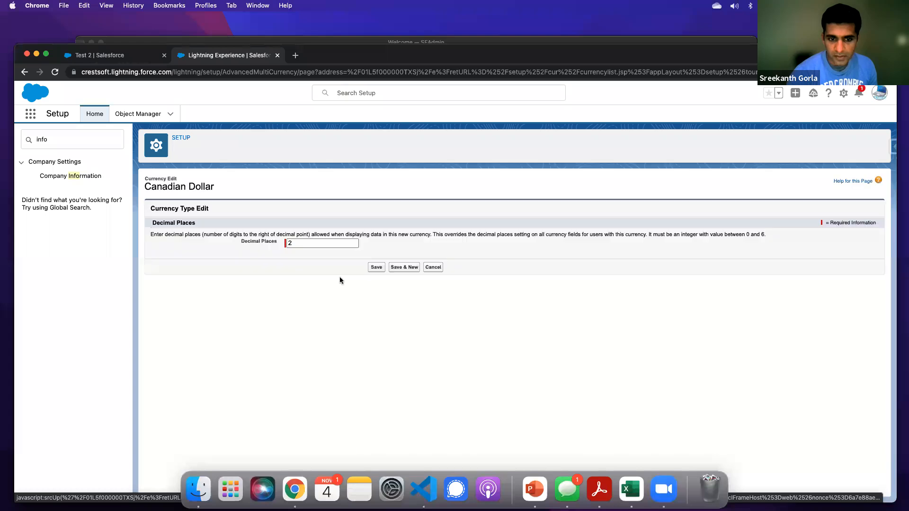
left_click(434, 268)
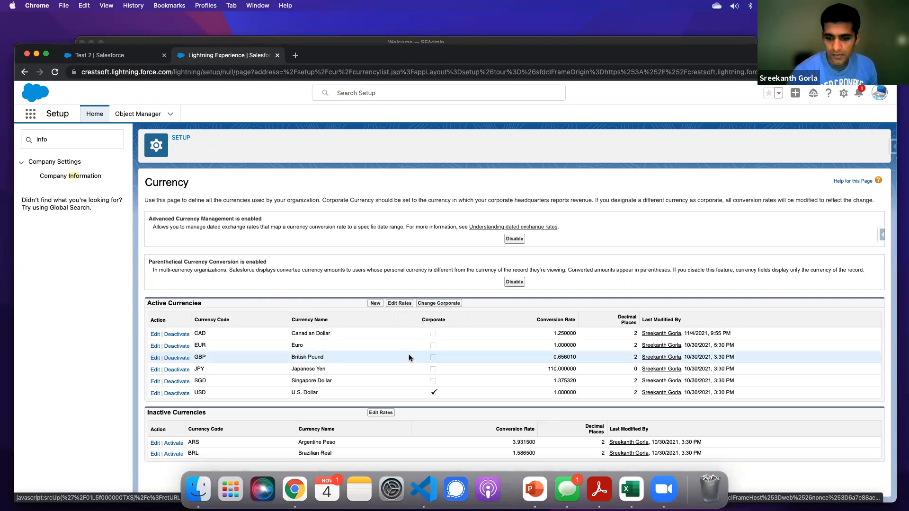
left_click(404, 306)
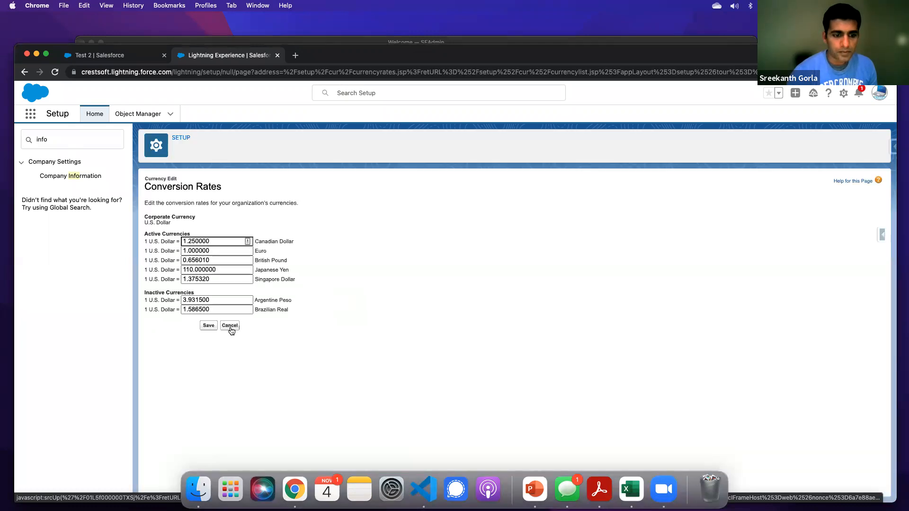
left_click(230, 326)
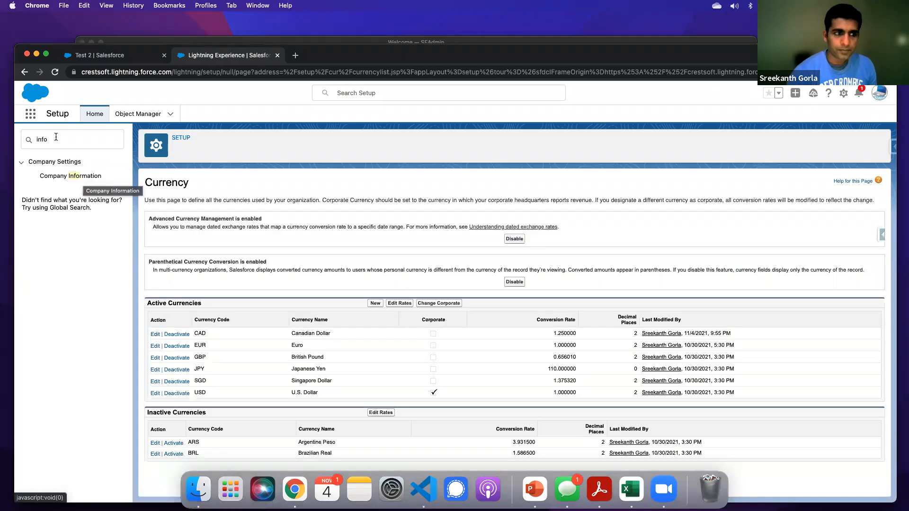
Search Setup for "curre", open Manage Currencies, and go to the dated exchange rates.
left_click(40, 139)
type("ad")
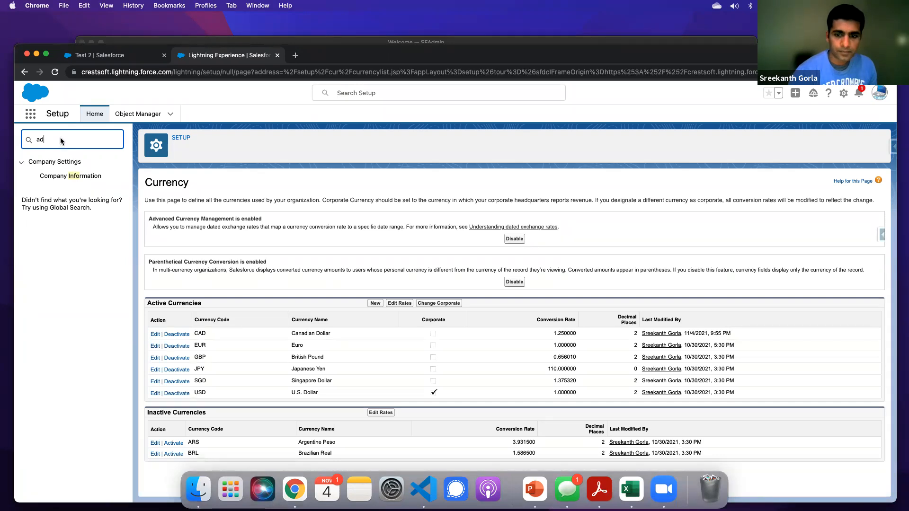
type("va")
left_click_drag(55, 140, 21, 142)
type("curre")
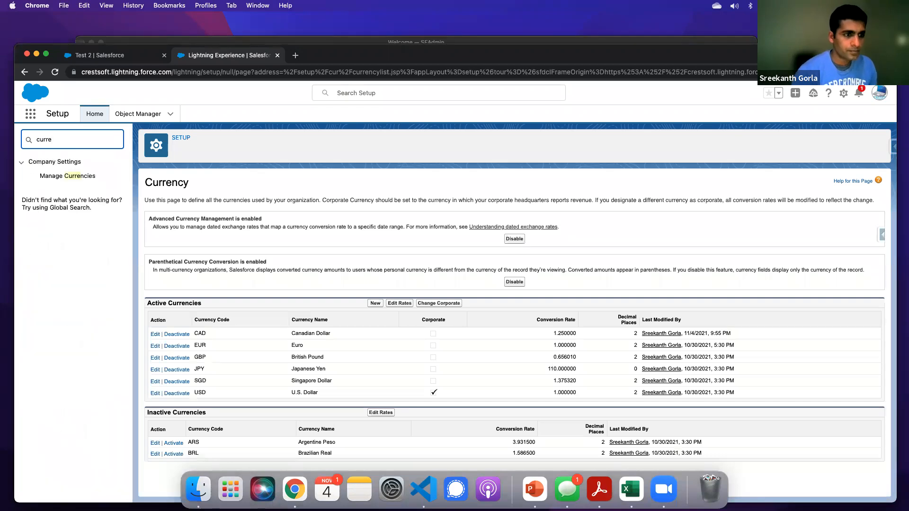
left_click(67, 175)
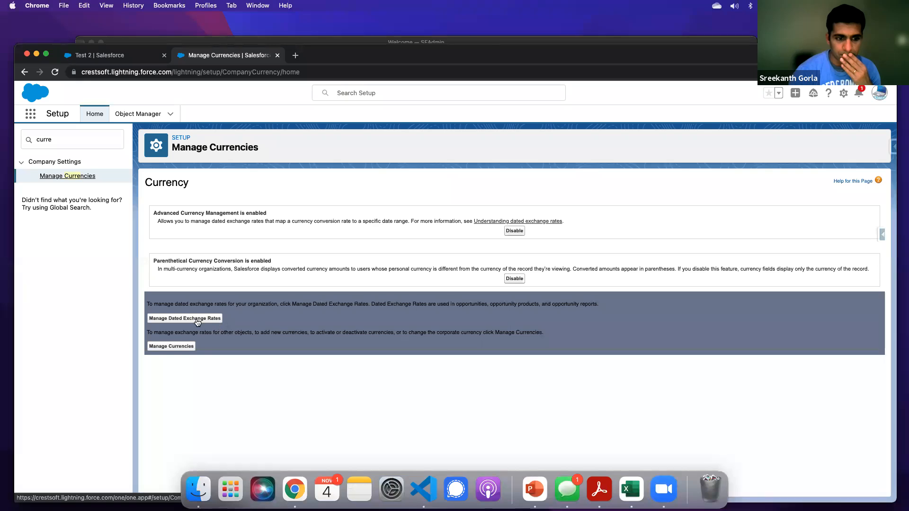
left_click(198, 320)
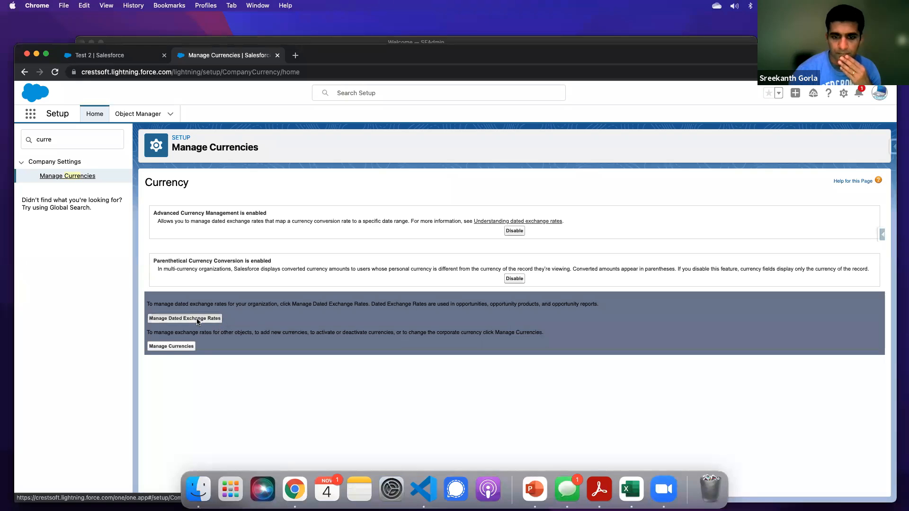
left_click(162, 383)
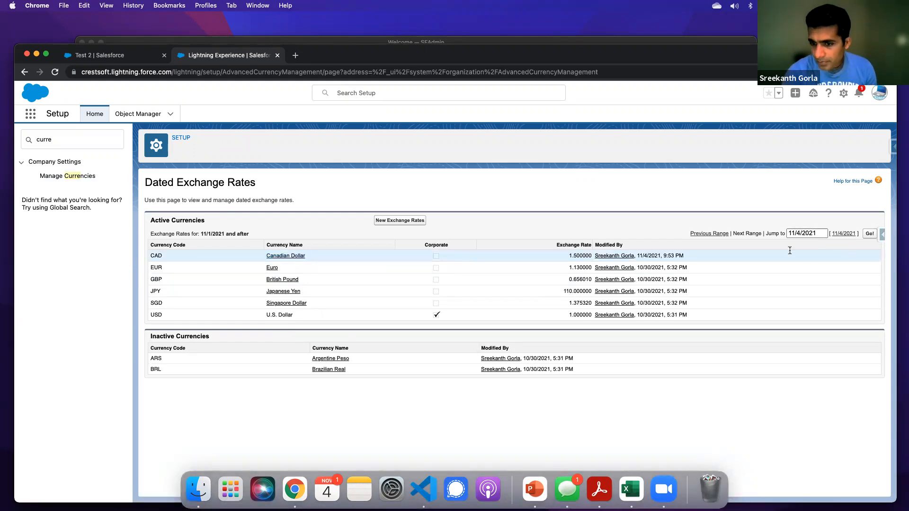
Check the Canadian Dollar's dated exchange rate and its date range against the close date of the "Test 2" opportunity.
left_click_drag(567, 256, 589, 256)
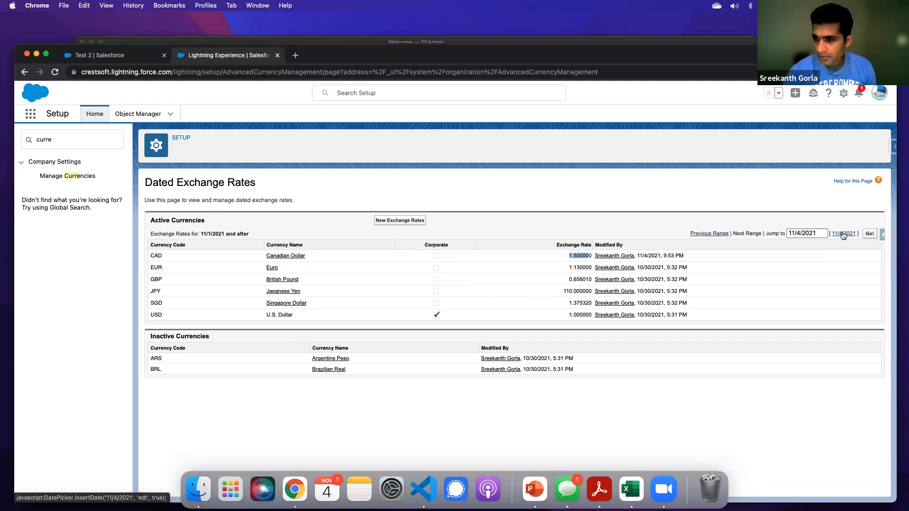
left_click(787, 233)
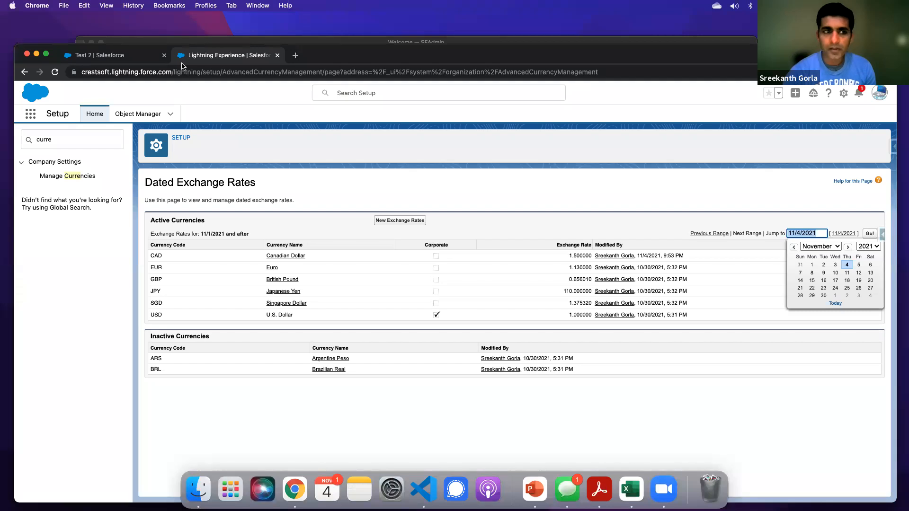
key("ctrl+shift+Tab")
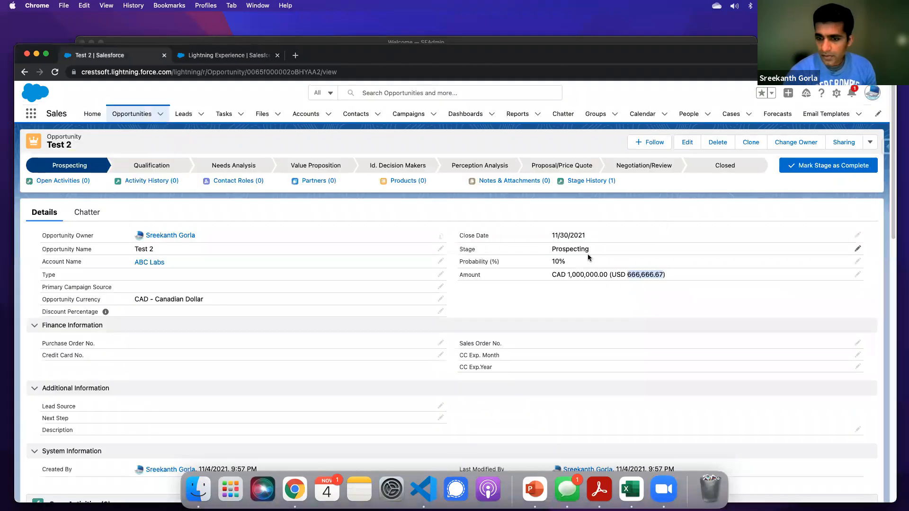
left_click(557, 236)
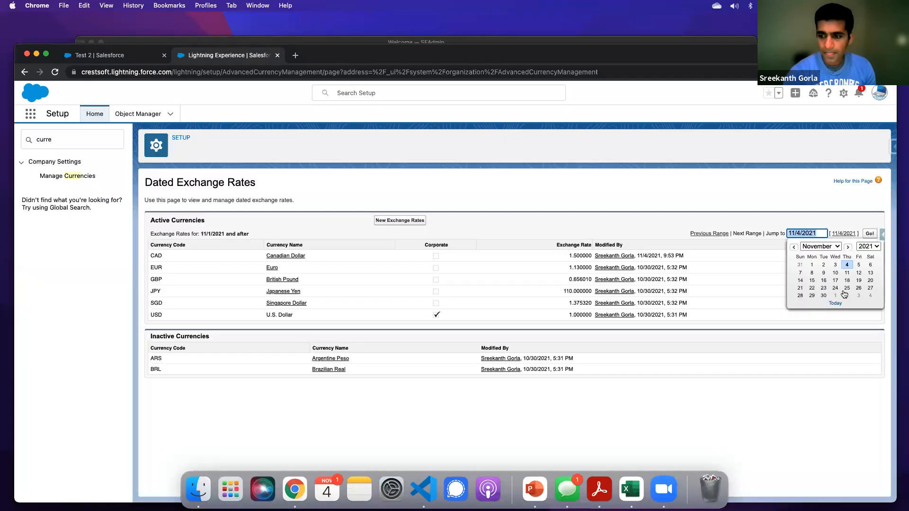
Jump to the dated exchange rates for 11/30/2021 and check which date range covers that day.
left_click(207, 56)
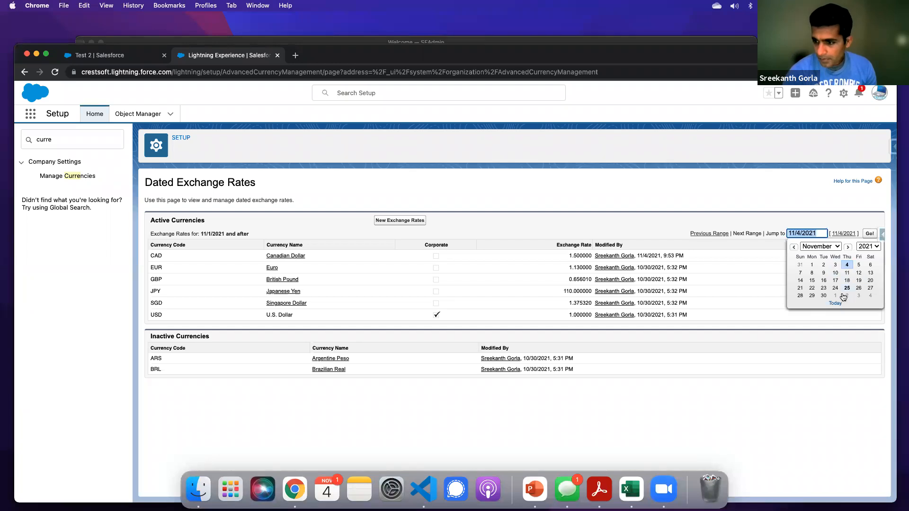
left_click(631, 200)
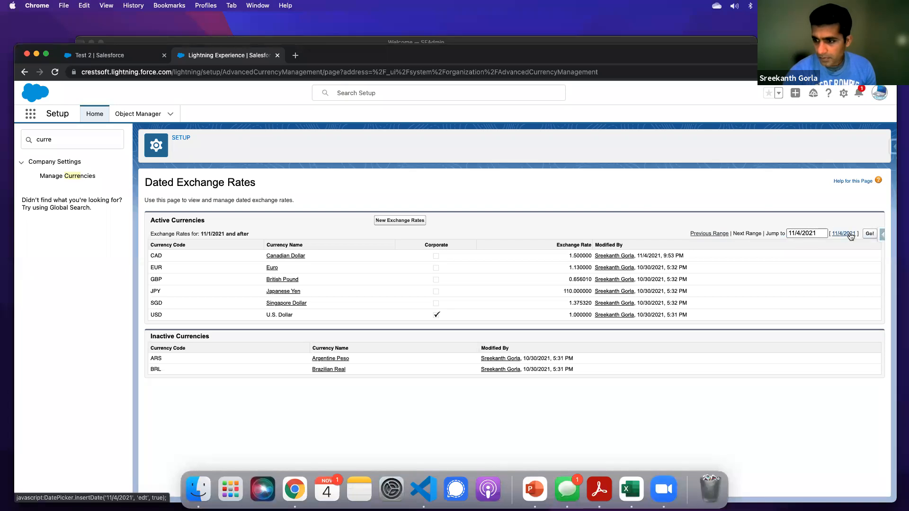
left_click(807, 233)
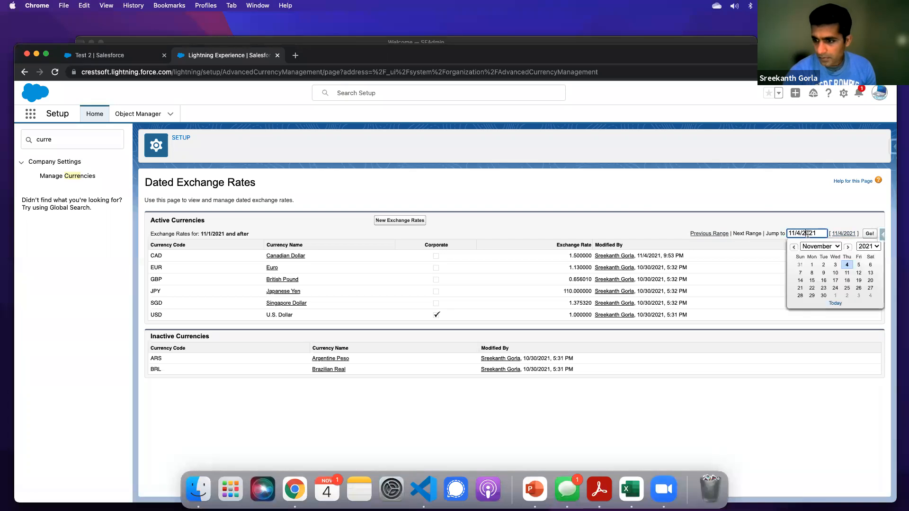
left_click(823, 294)
left_click(871, 235)
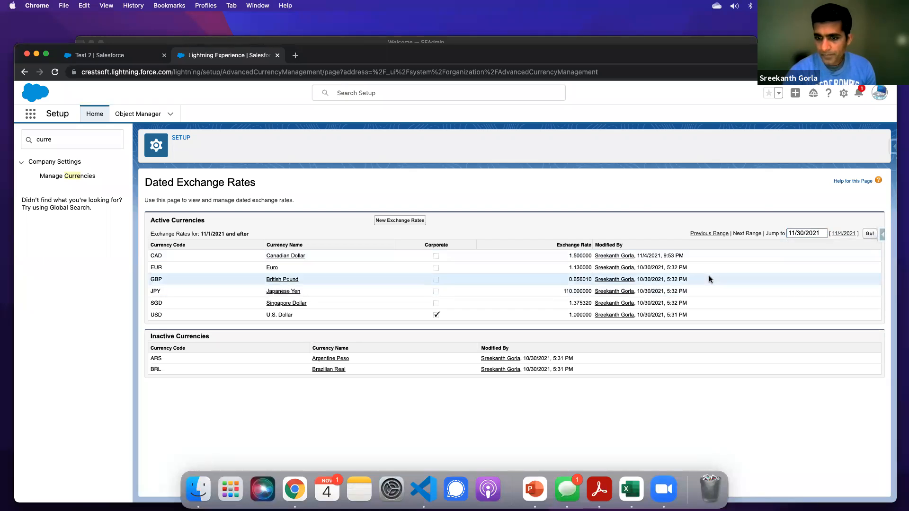
left_click(812, 234)
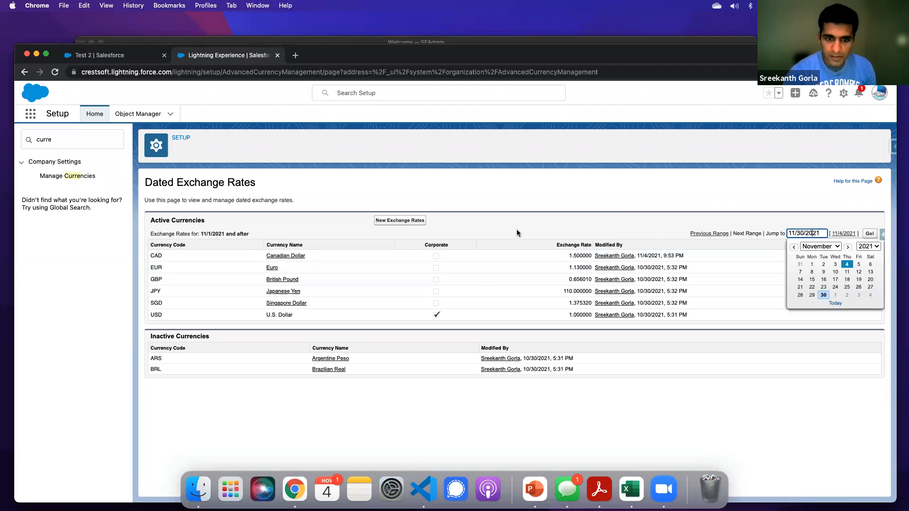
left_click(870, 236)
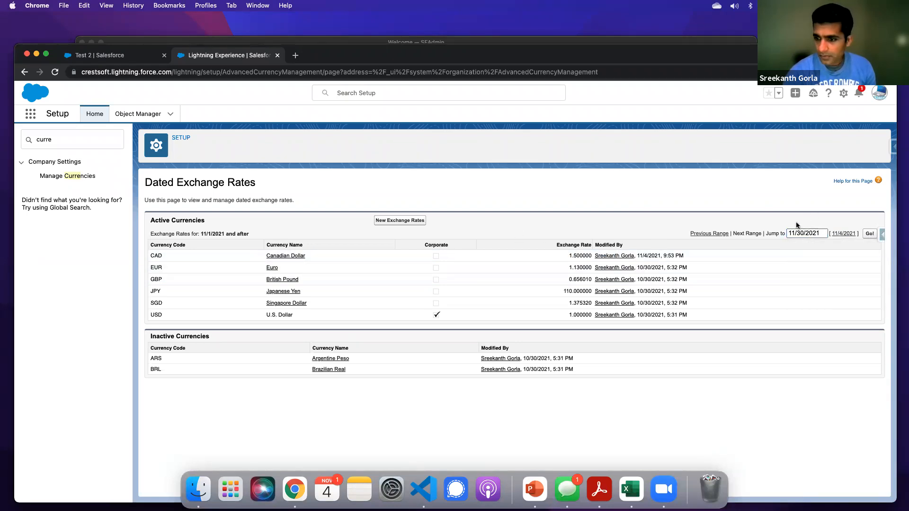
View the previous and next exchange rate ranges, and inspect the form for adding exchange rates without saving.
left_click(712, 235)
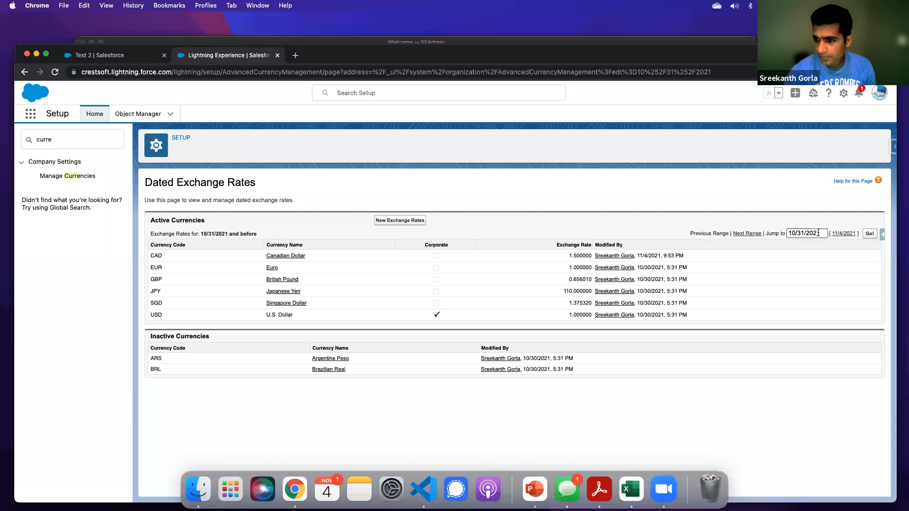
left_click(748, 233)
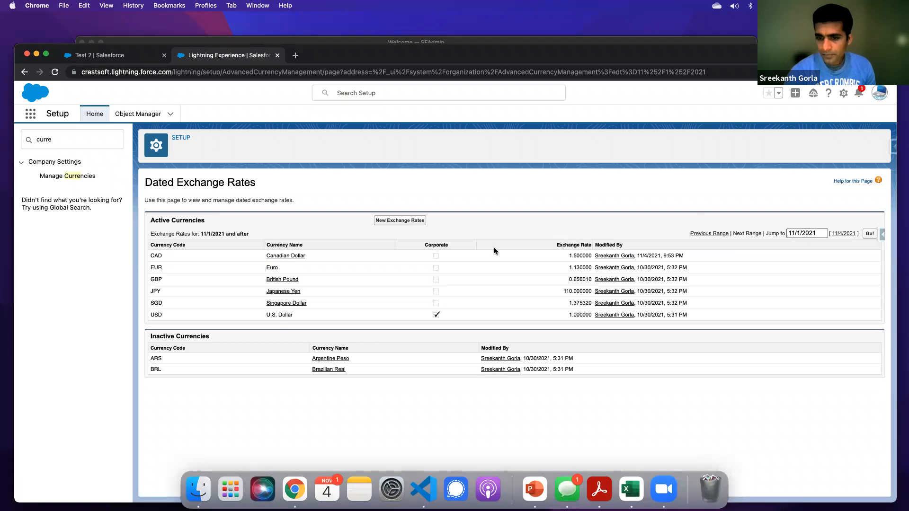
left_click(399, 222)
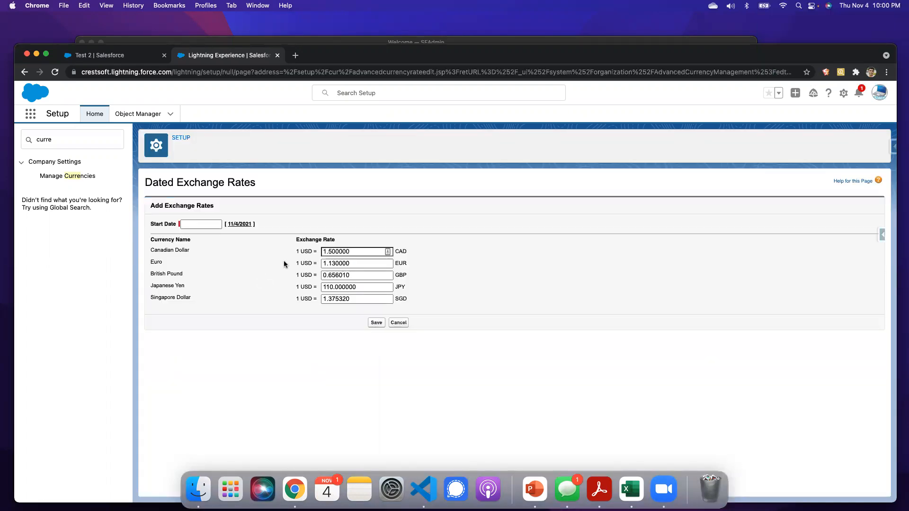
left_click(404, 324)
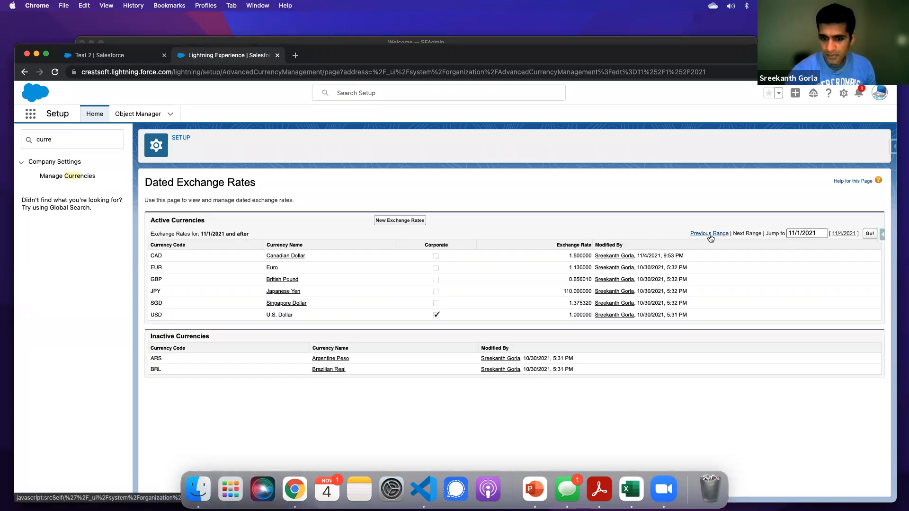
Add dated exchange rates starting 11/30/2021 with the Canadian Dollar rate set to 1.25.
left_click(387, 221)
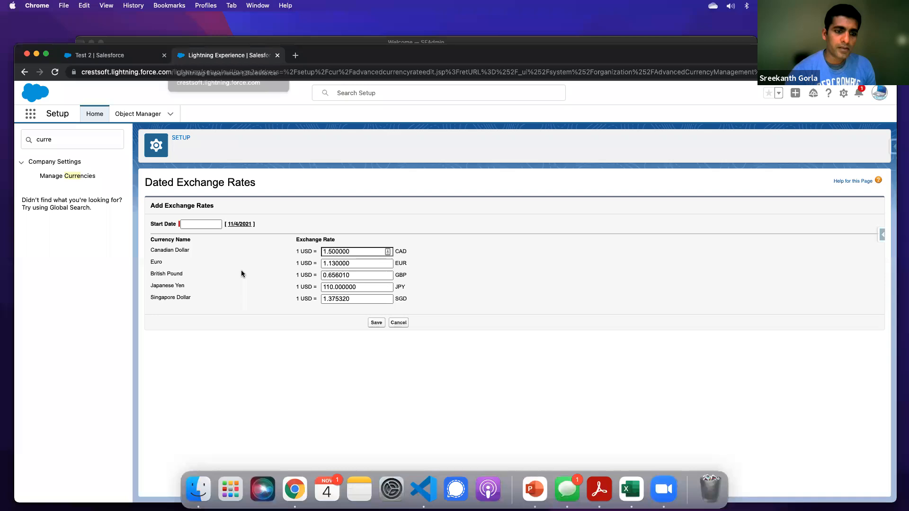
left_click(198, 225)
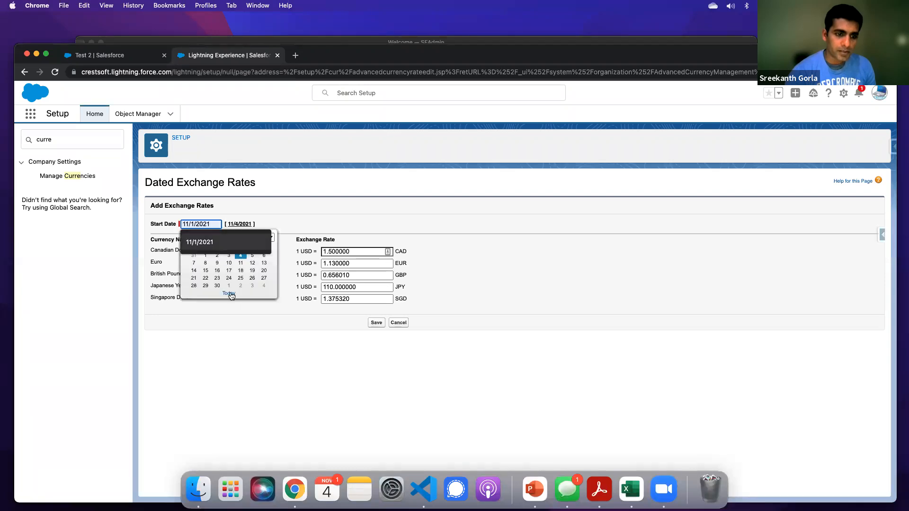
left_click(217, 287)
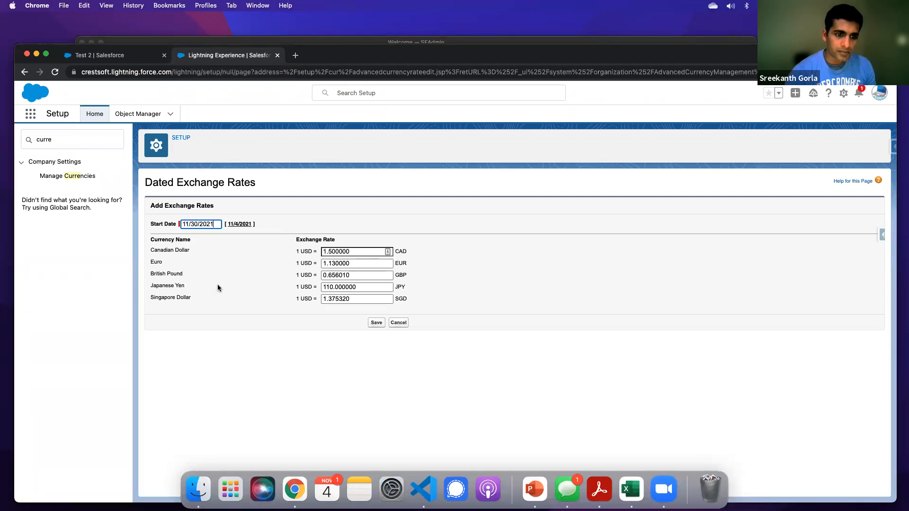
left_click(333, 251)
key("BackSpace")
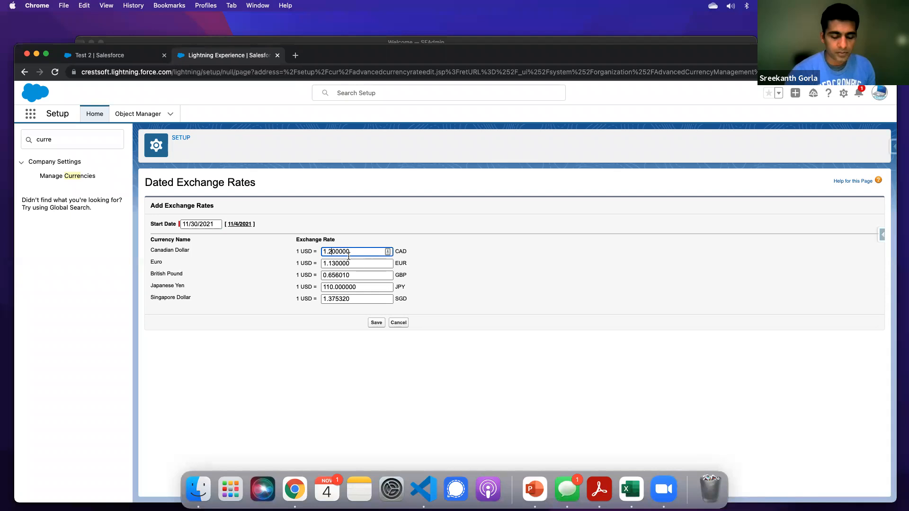
left_click(376, 322)
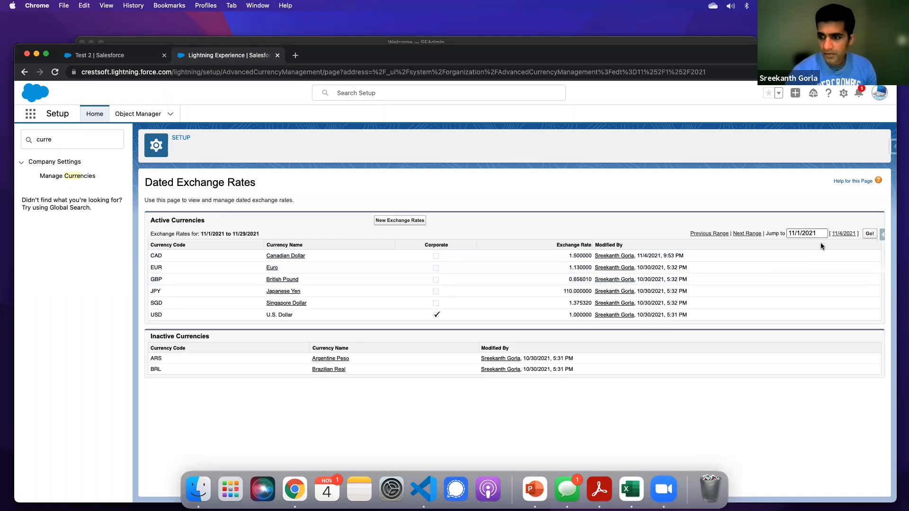
View the rate range starting 11/30/2021, and reload the "Test 2" opportunity to check its converted amount.
left_click(754, 234)
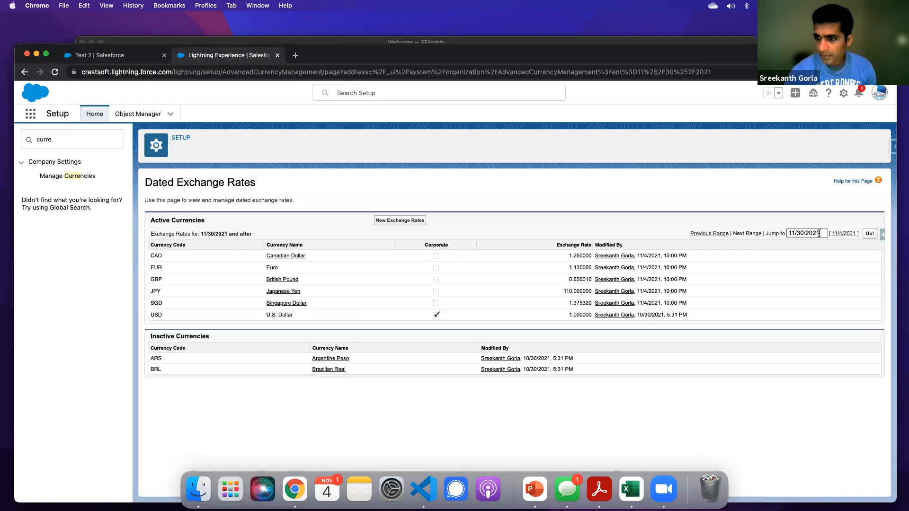
left_click(786, 236)
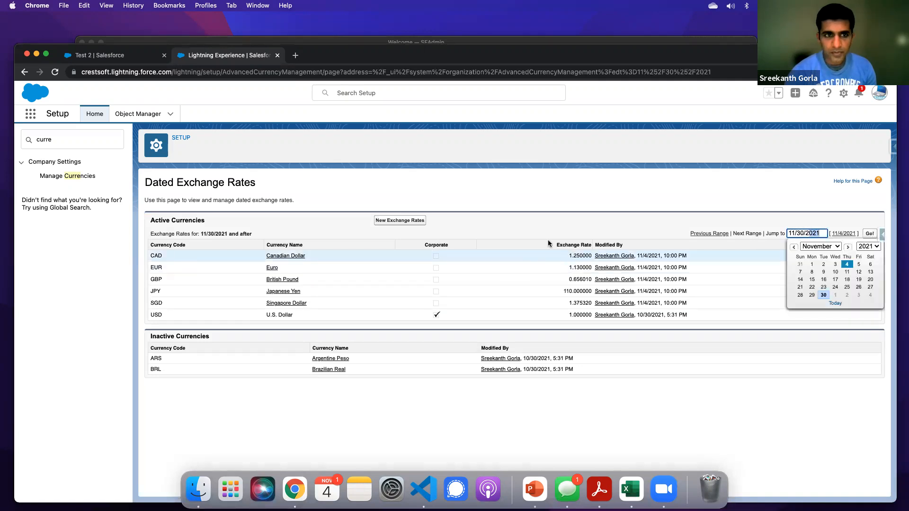
left_click(102, 60)
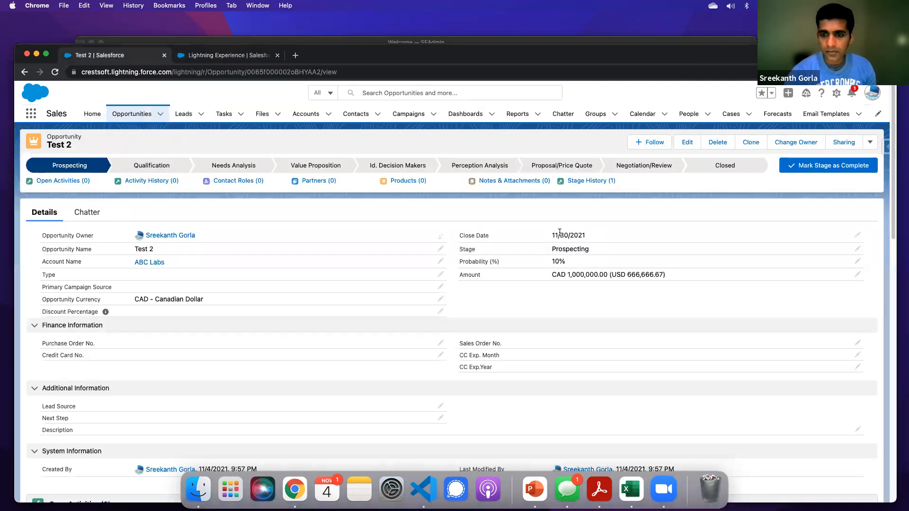
left_click(56, 72)
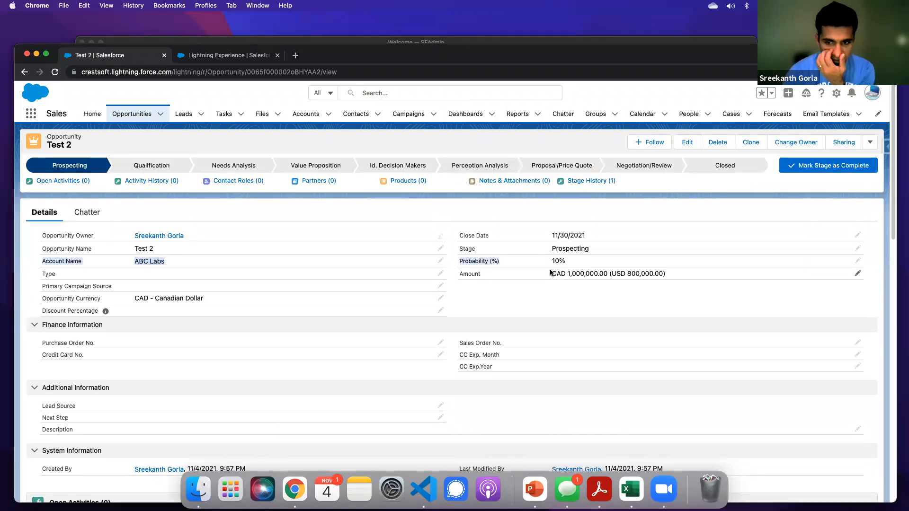
left_click_drag(551, 271, 689, 274)
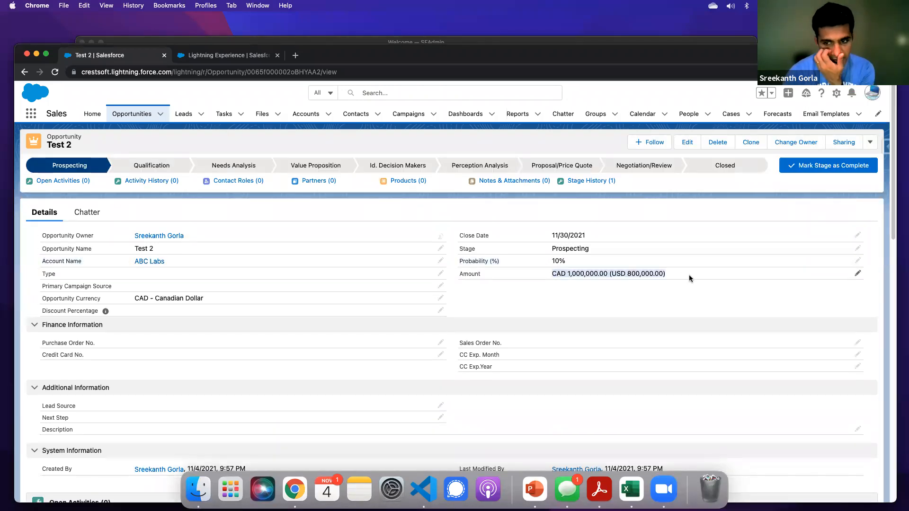
Compare the Canadian Dollar rate for 11/30/2021 and after with the converted amount on "Test 2".
left_click(221, 57)
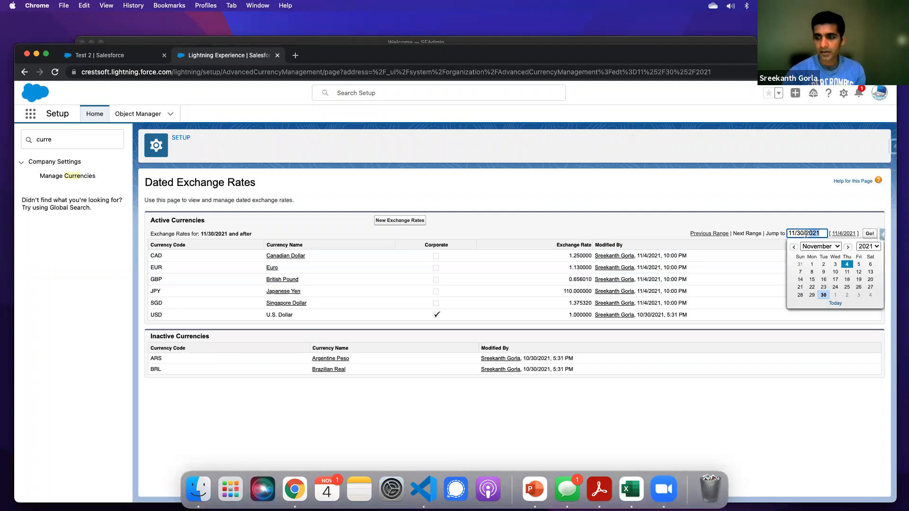
left_click_drag(568, 256, 592, 256)
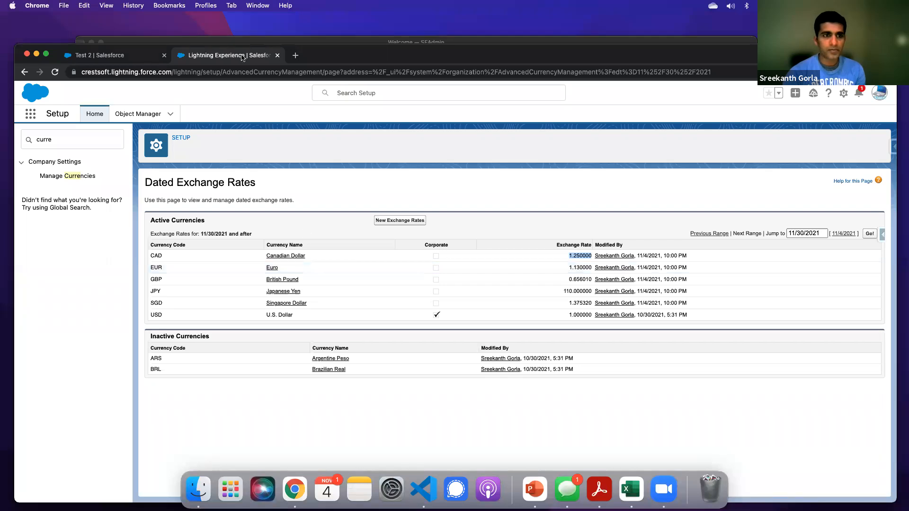
left_click(121, 60)
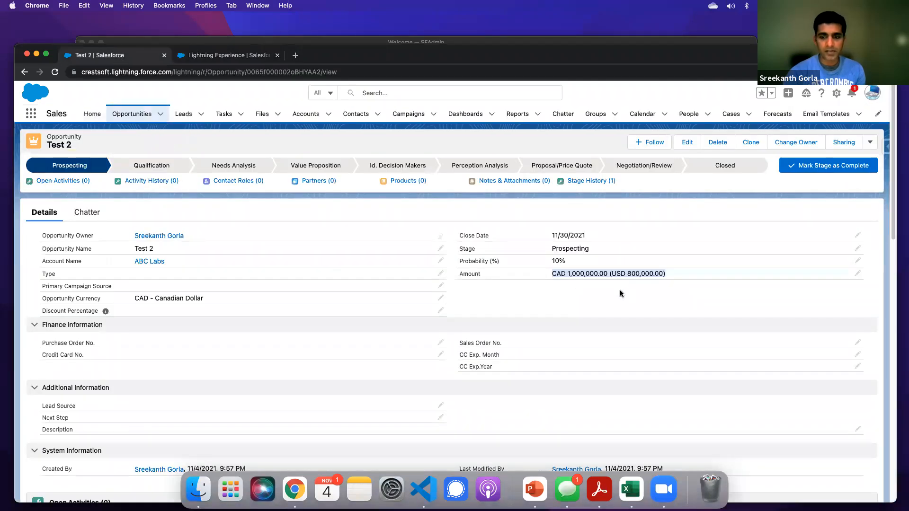
left_click_drag(551, 274, 668, 274)
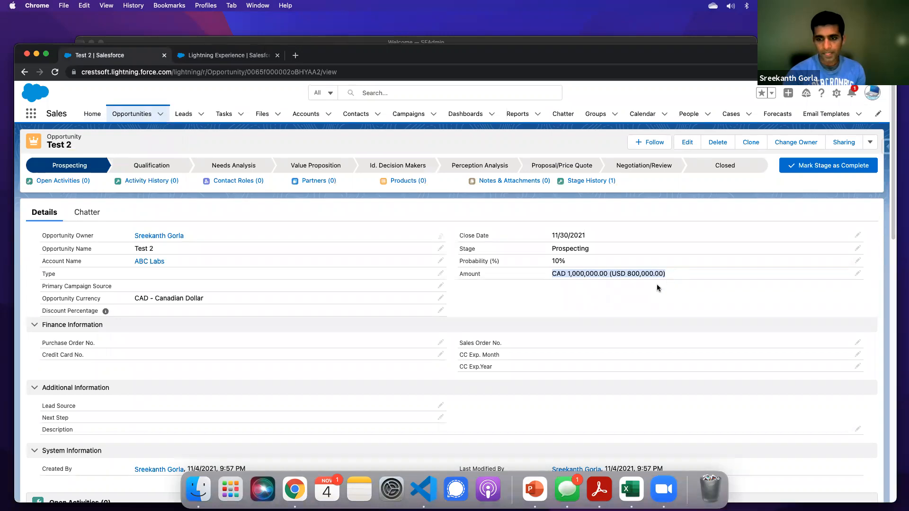
left_click(215, 57)
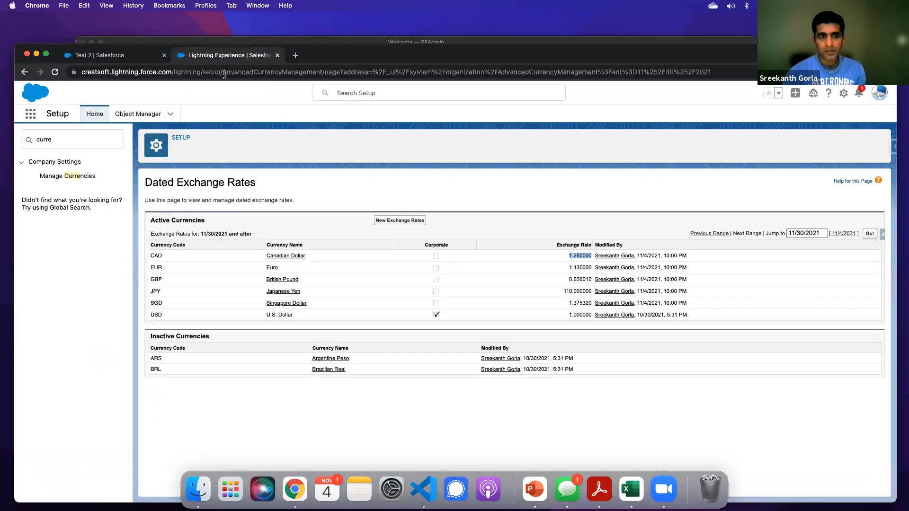
Set the close date of the "Test 2" opportunity to 11/29/2021, save it, and check the converted amount.
left_click(119, 56)
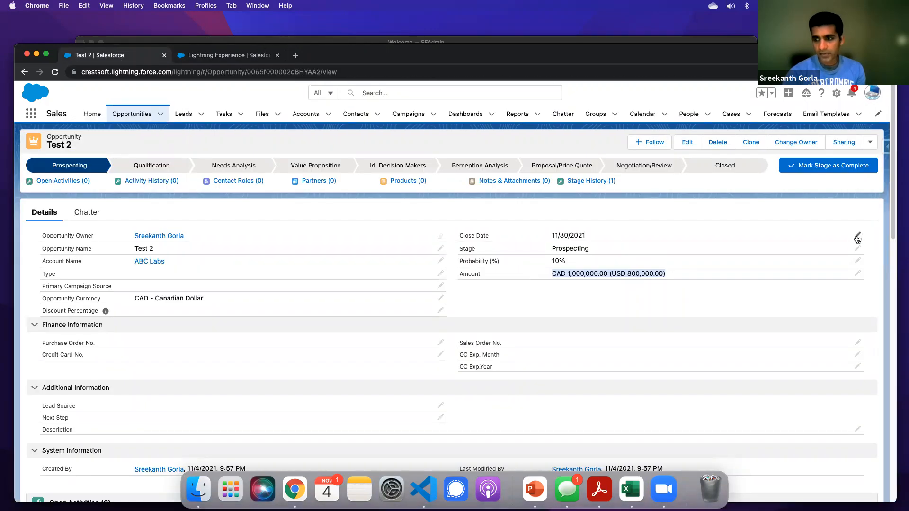
double_click(577, 240)
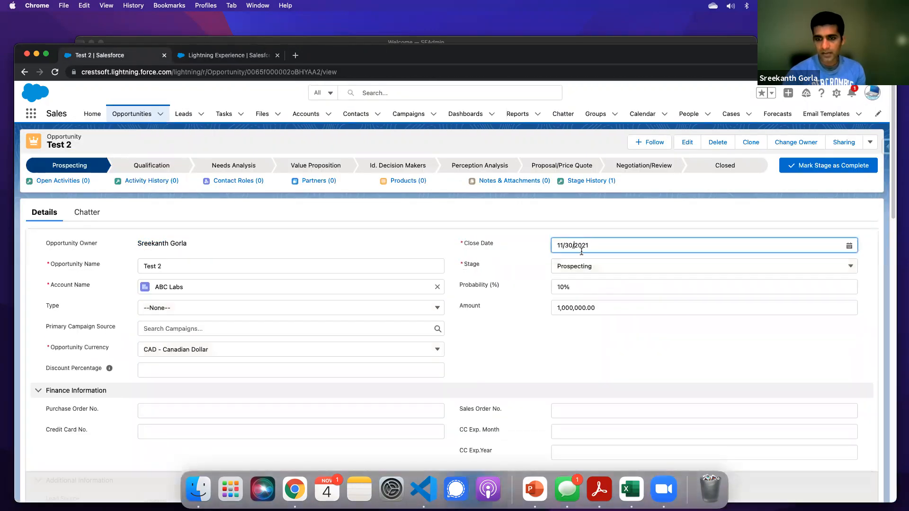
left_click(581, 251)
left_click(751, 372)
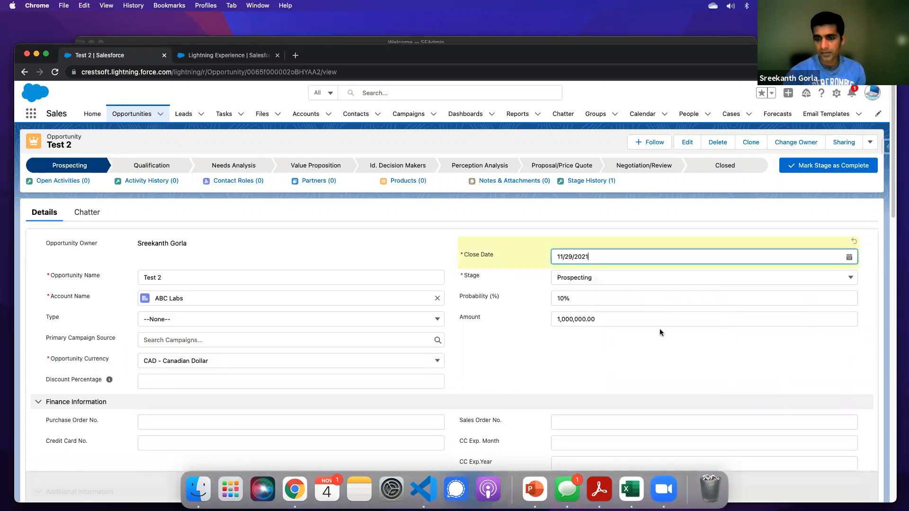
scroll(478, 381, "down", 6)
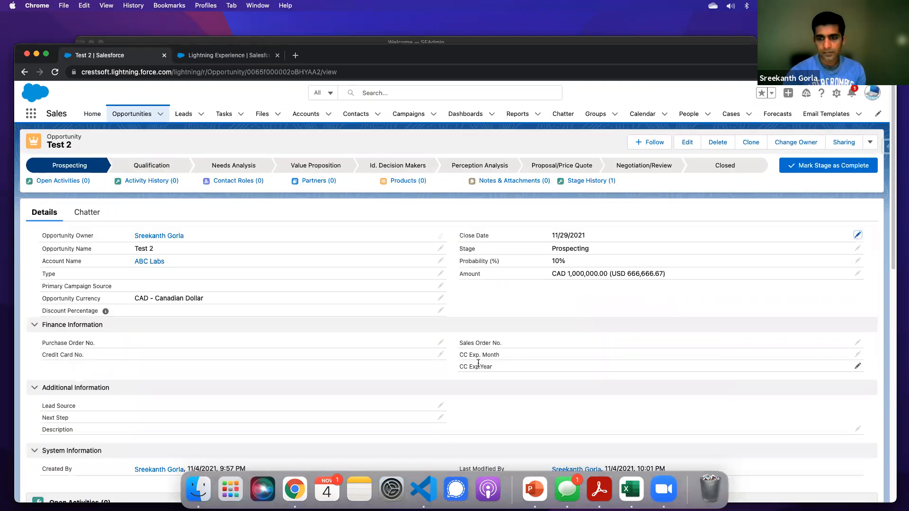
left_click_drag(552, 274, 675, 276)
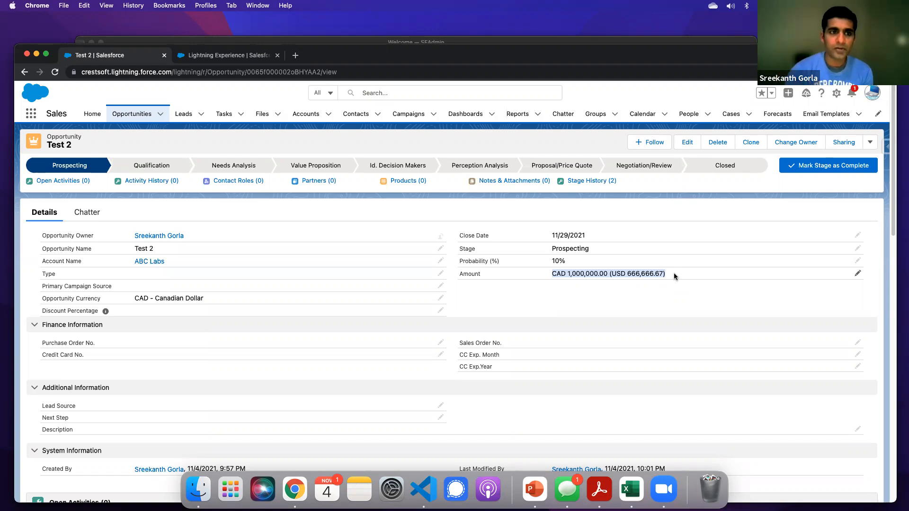
Add dated exchange rates starting 12/1/2021 with the Canadian Dollar rate kept at 1.50.
left_click(259, 55)
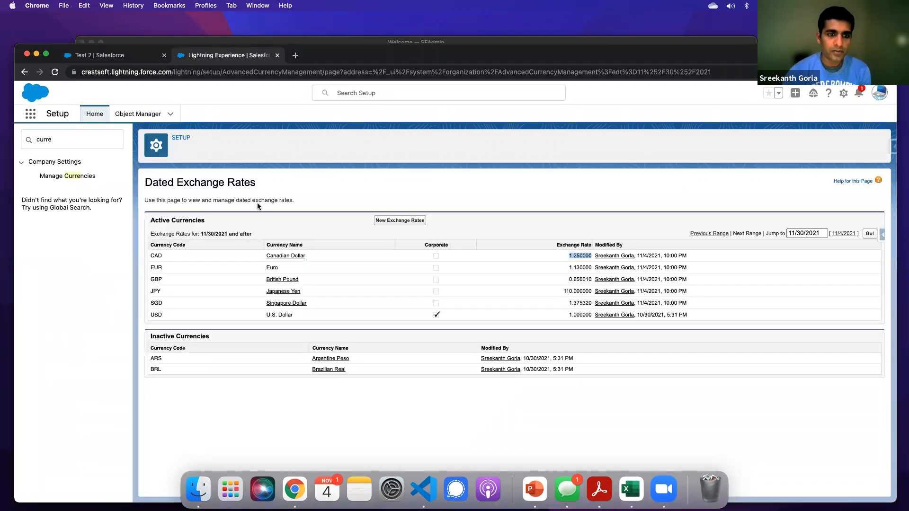
left_click(824, 234)
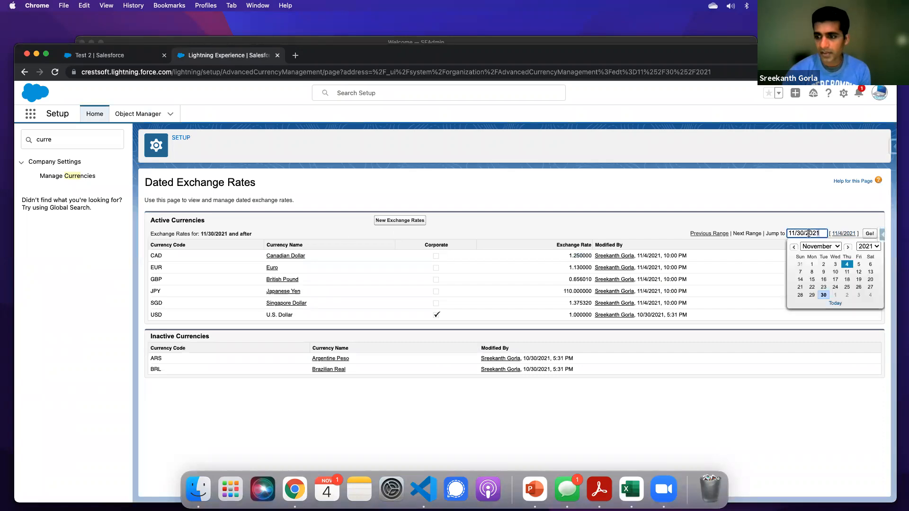
left_click(395, 221)
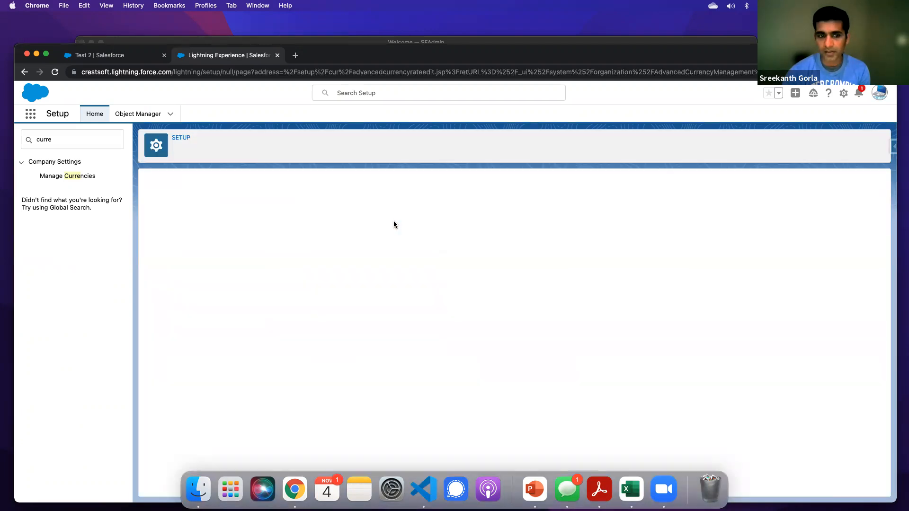
left_click(201, 224)
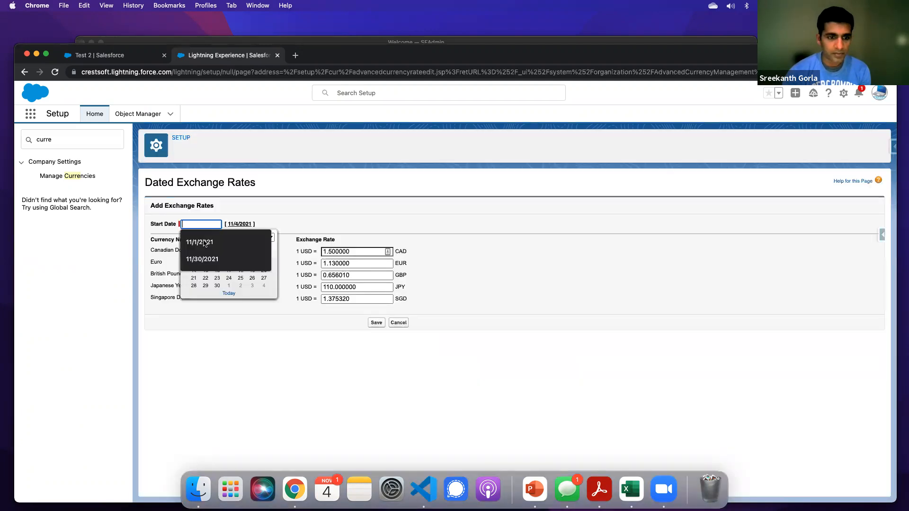
left_click(229, 286)
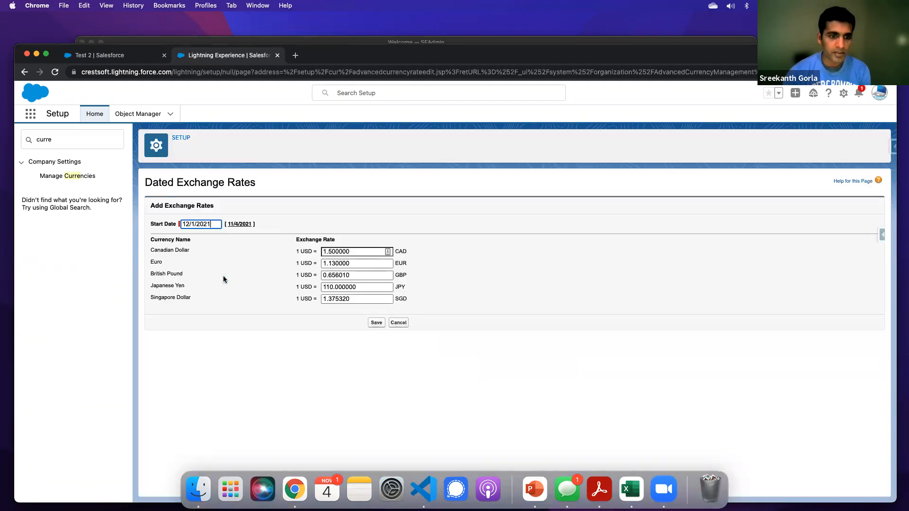
left_click(330, 253)
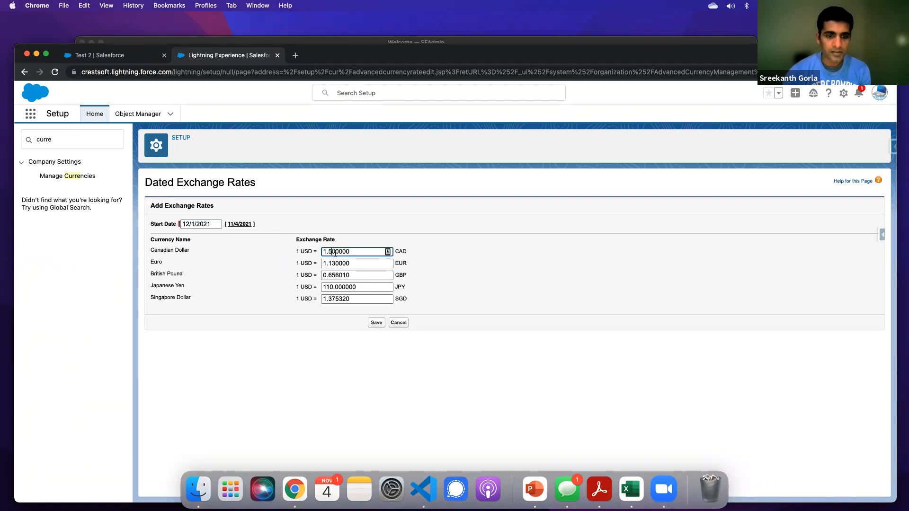
left_click(375, 323)
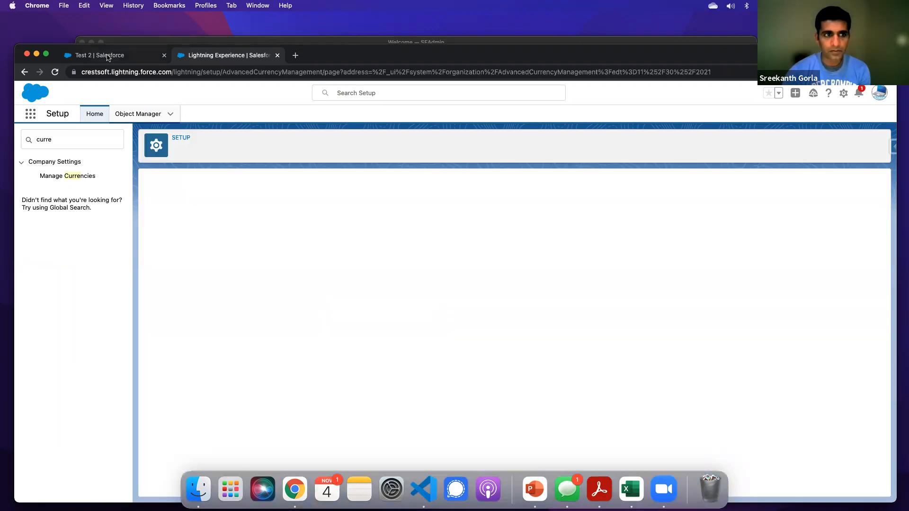
Reload the "Test 2" opportunity, set its close date to 11/30/2021, save it, and check the converted amount.
left_click(105, 56)
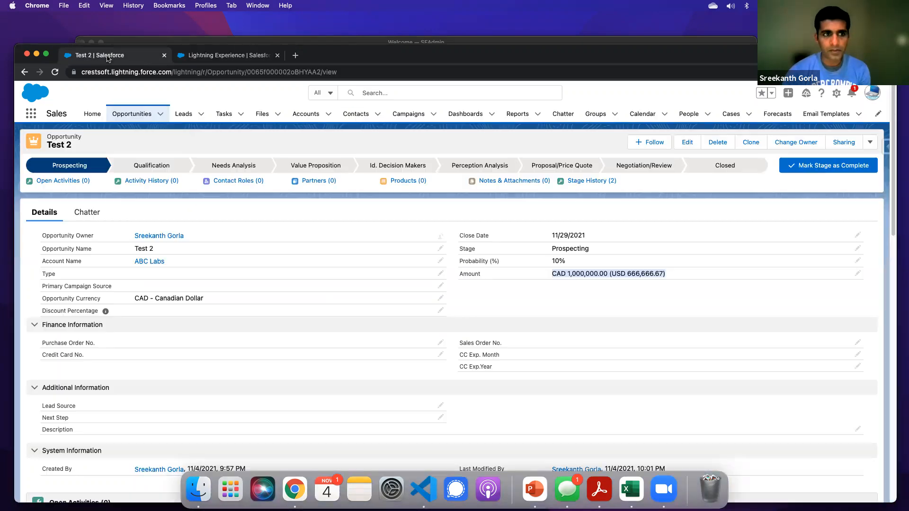
left_click(858, 236)
left_click(55, 73)
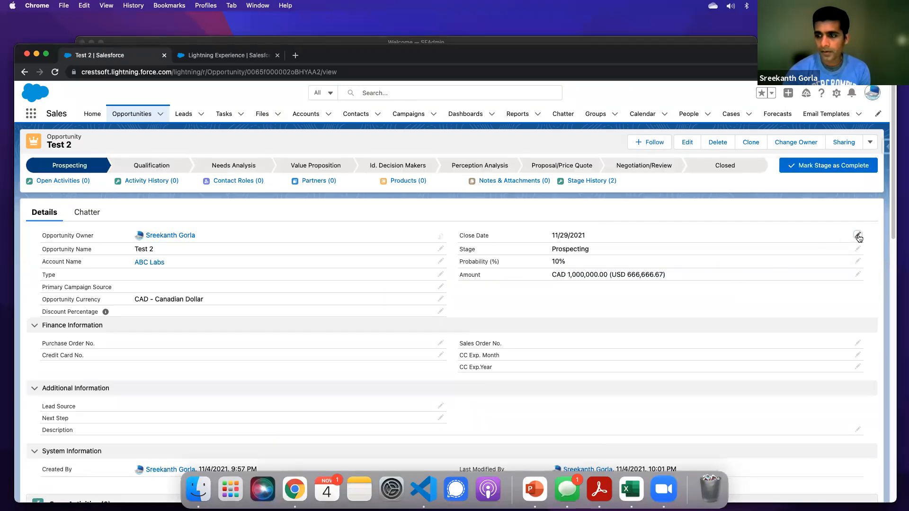
left_click(860, 236)
left_click(595, 248)
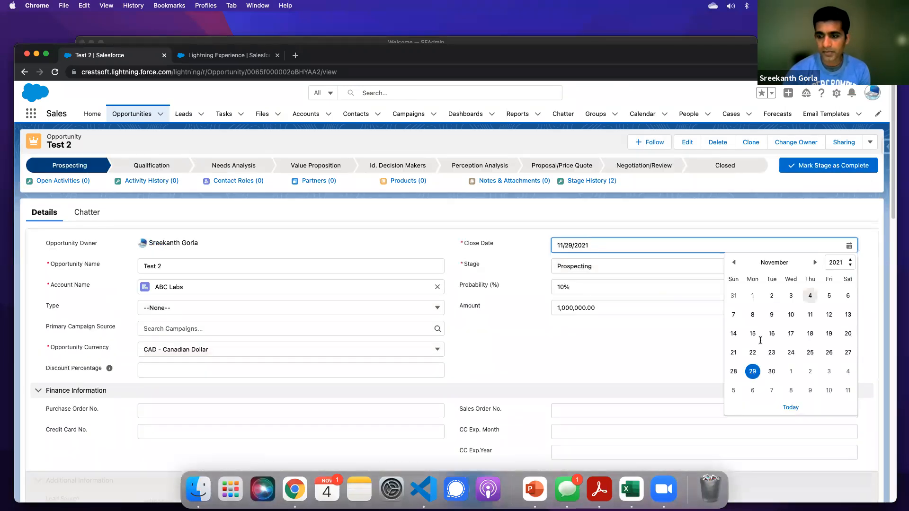
left_click(772, 371)
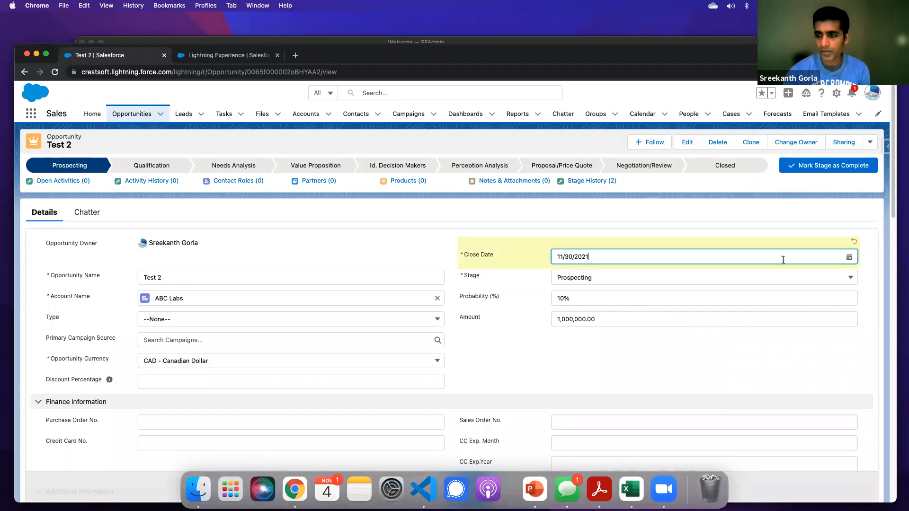
scroll(471, 354, "down", 10)
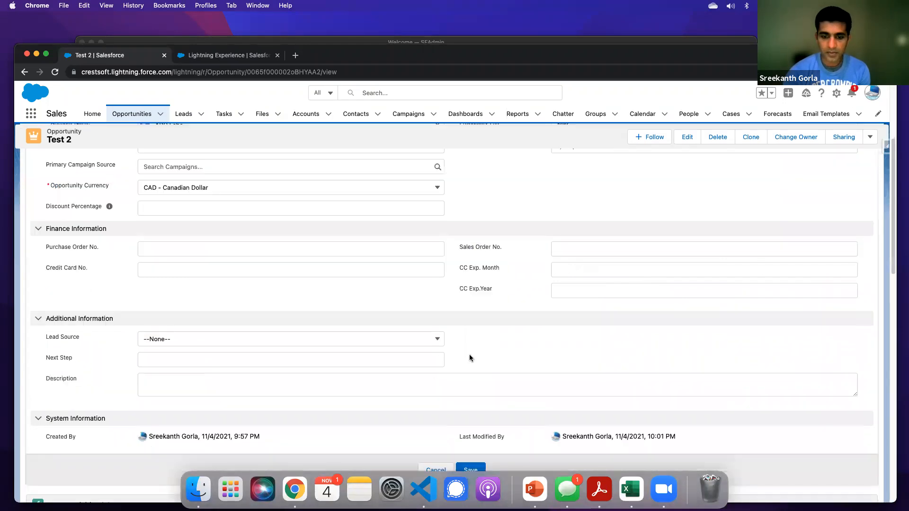
left_click(472, 287)
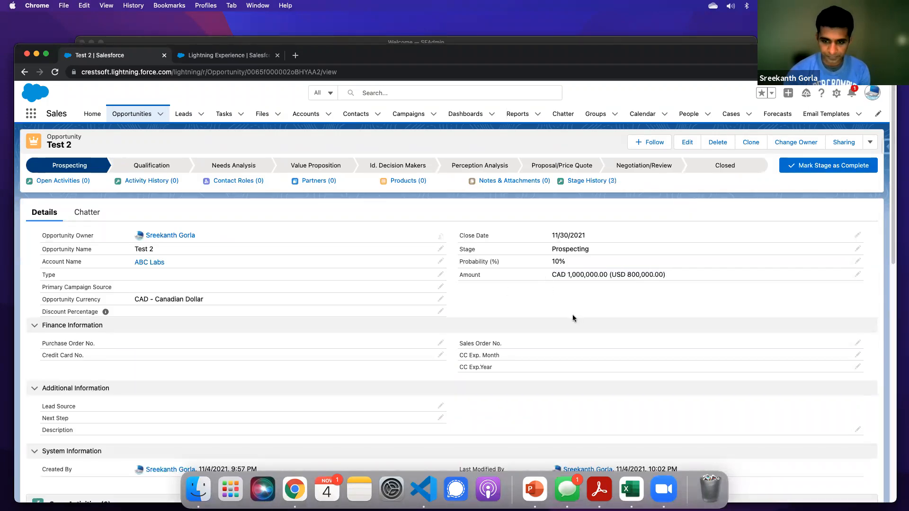
scroll(481, 327, "down", 3)
scroll(444, 313, "up", 3)
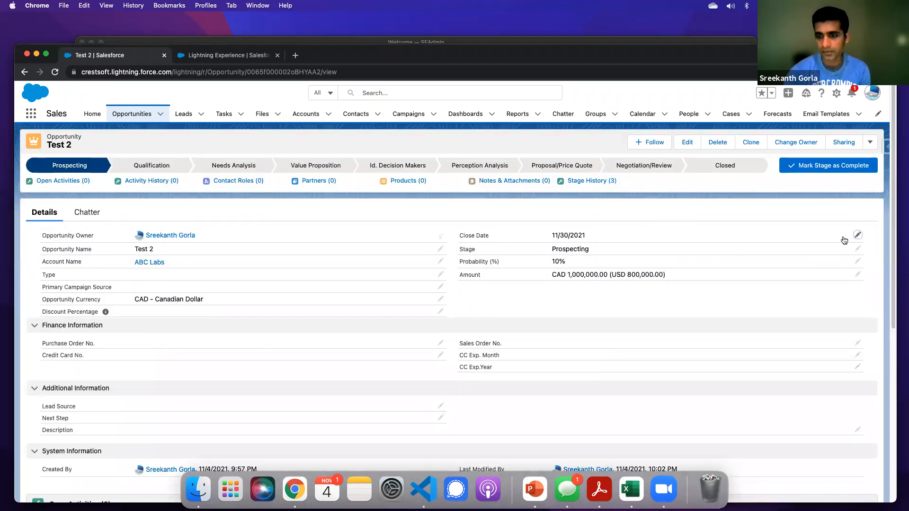
Set the close date of the "Test 2" opportunity to 12/1/2021, save it, and check the converted amount.
double_click(570, 237)
left_click(572, 245)
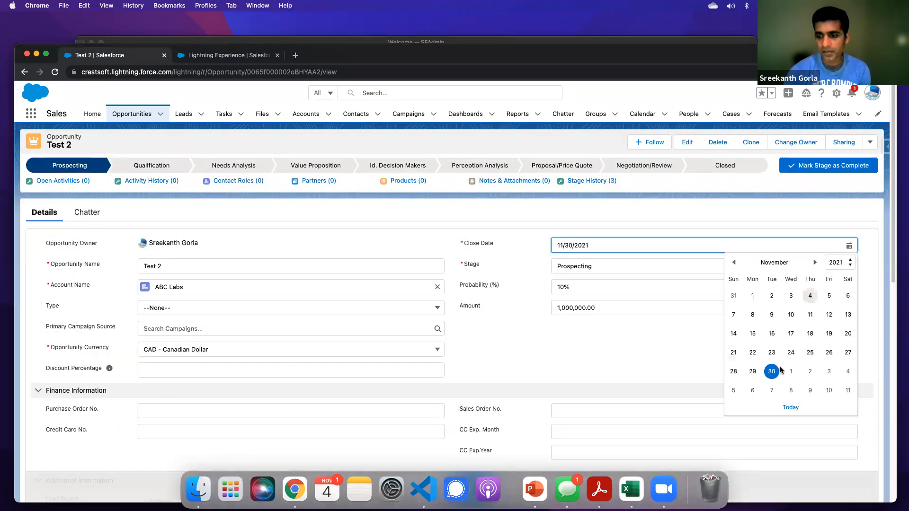
left_click(790, 372)
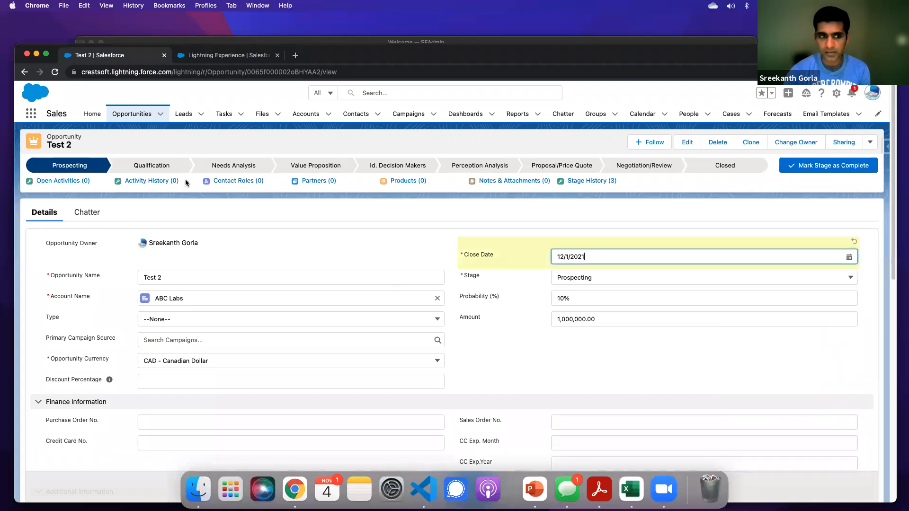
scroll(471, 334, "down", 8)
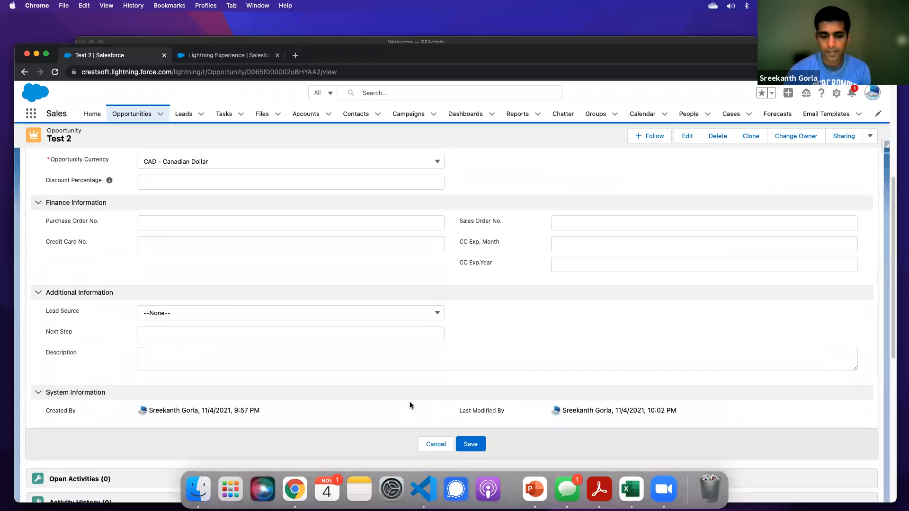
left_click(474, 283)
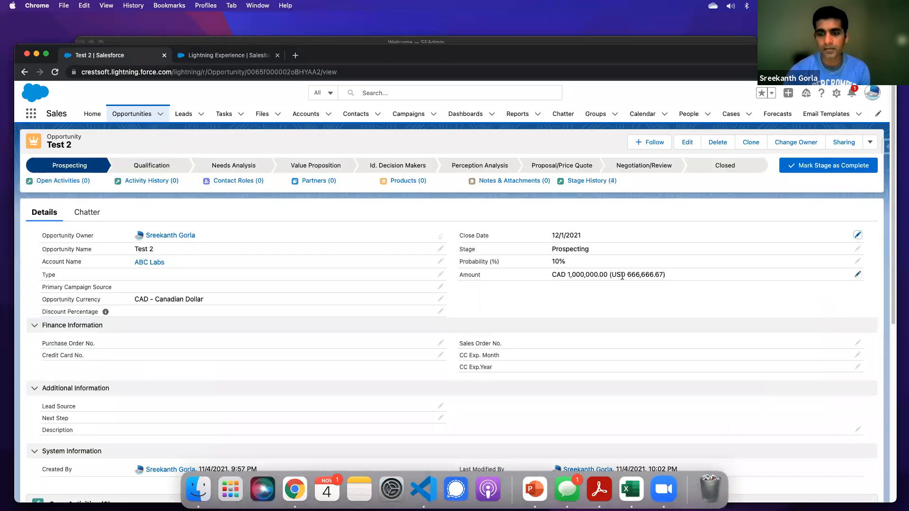
left_click_drag(621, 275, 665, 279)
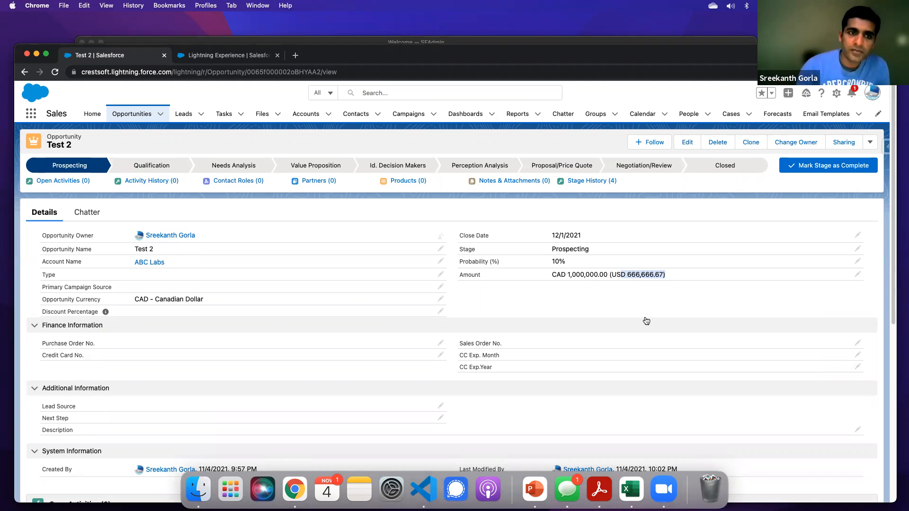
Return to the dated exchange rates and check the Canadian Dollar rate for the 11/30/2021 range.
left_click(217, 60)
left_click_drag(561, 256, 587, 257)
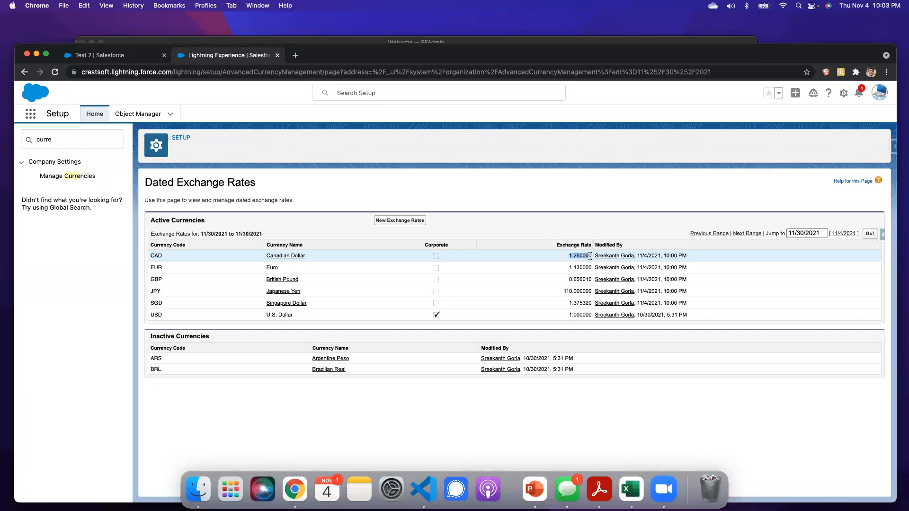
left_click_drag(421, 53, 415, 22)
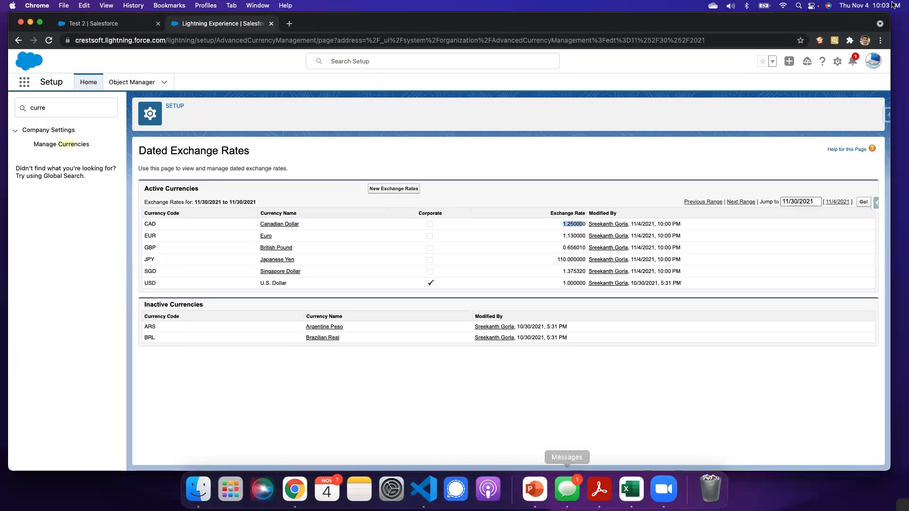
Open the Manage Currencies setup page and check the status of Advanced Currency Management.
left_click(53, 109)
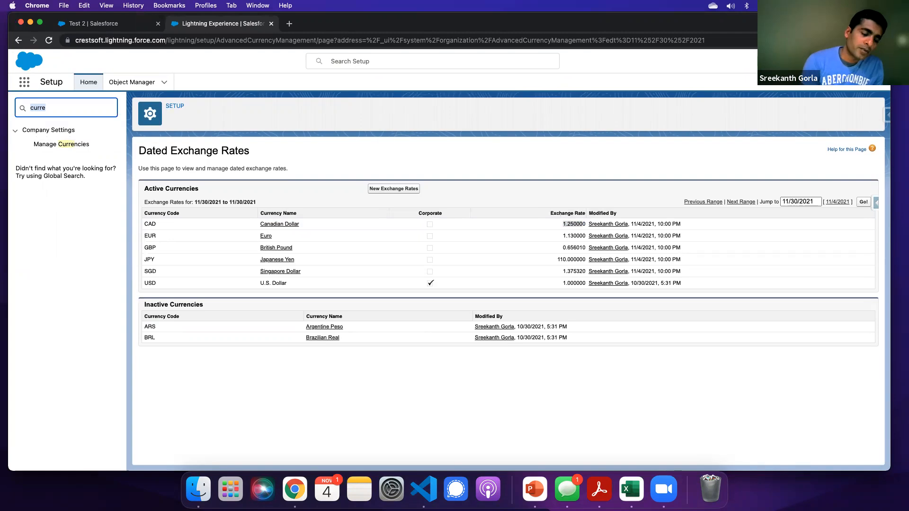
left_click(62, 144)
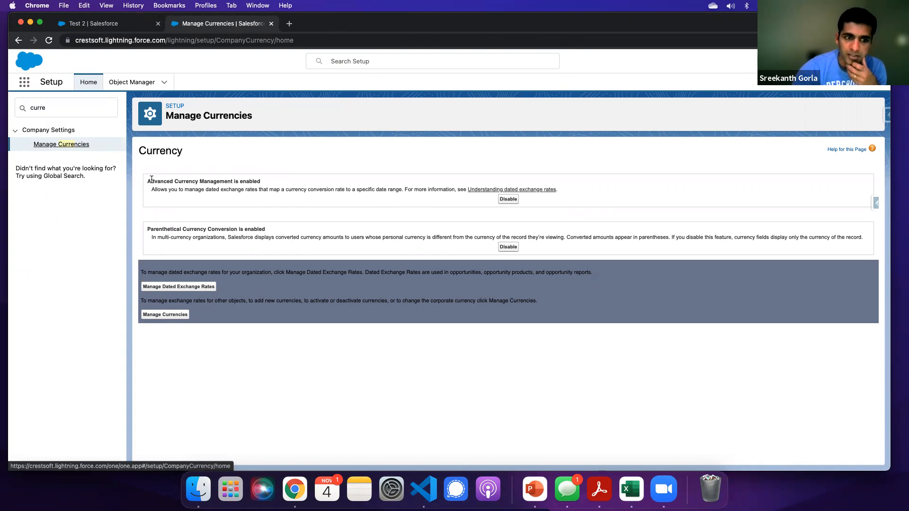
left_click_drag(151, 182, 260, 185)
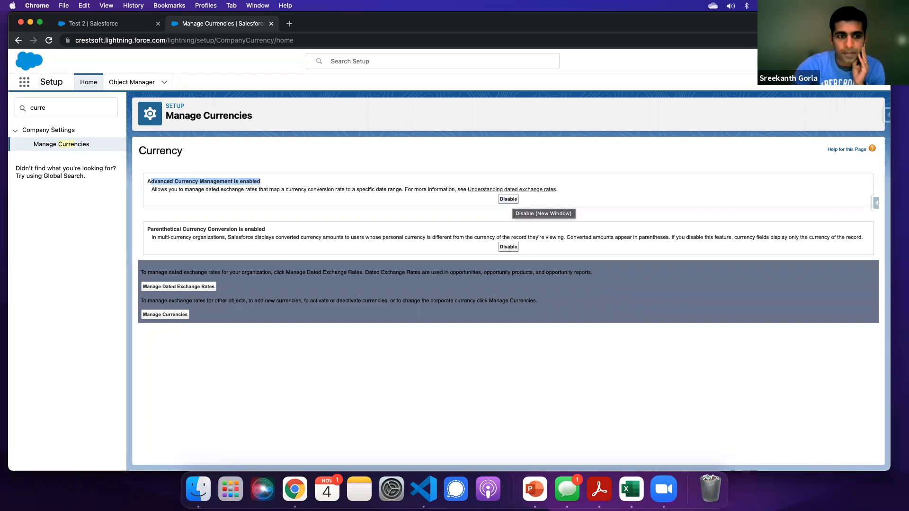
Search Setup for "inform" and open the Company Information page to review the organization details.
left_click_drag(60, 109, 11, 111)
type("inform")
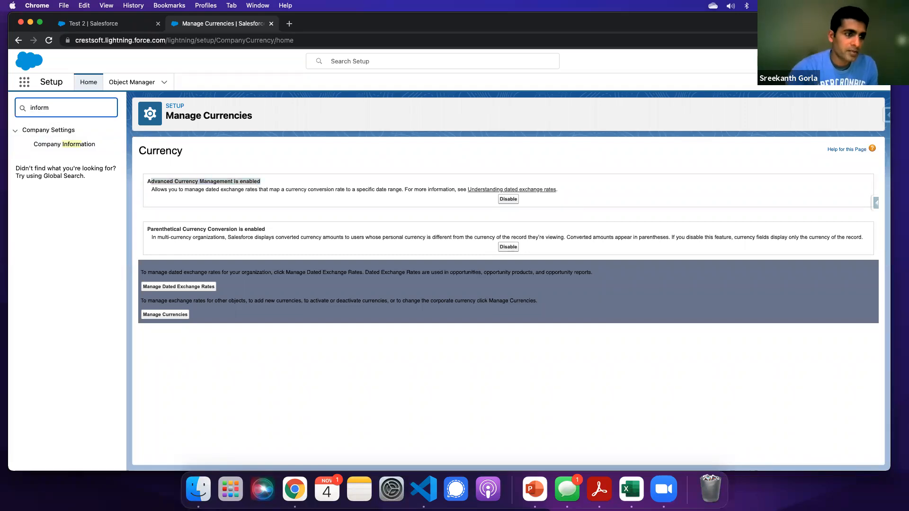
left_click(41, 145)
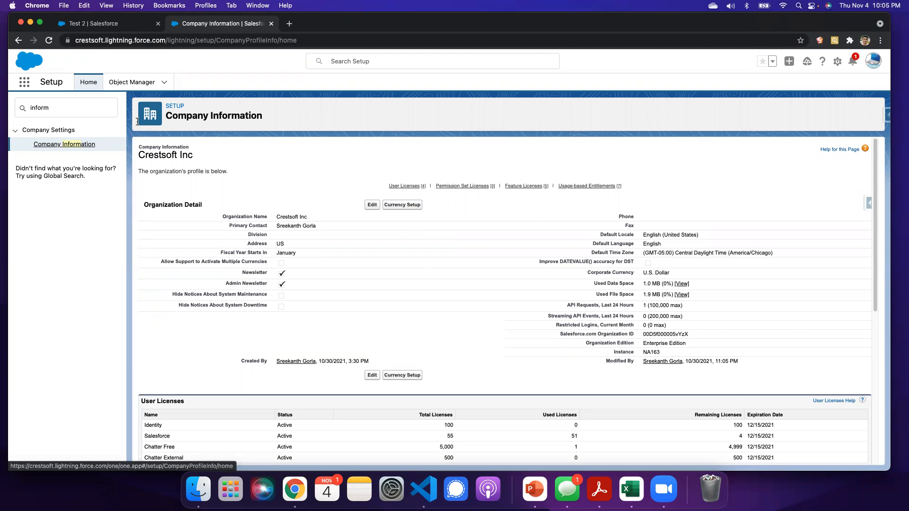
left_click(18, 106)
type("mang")
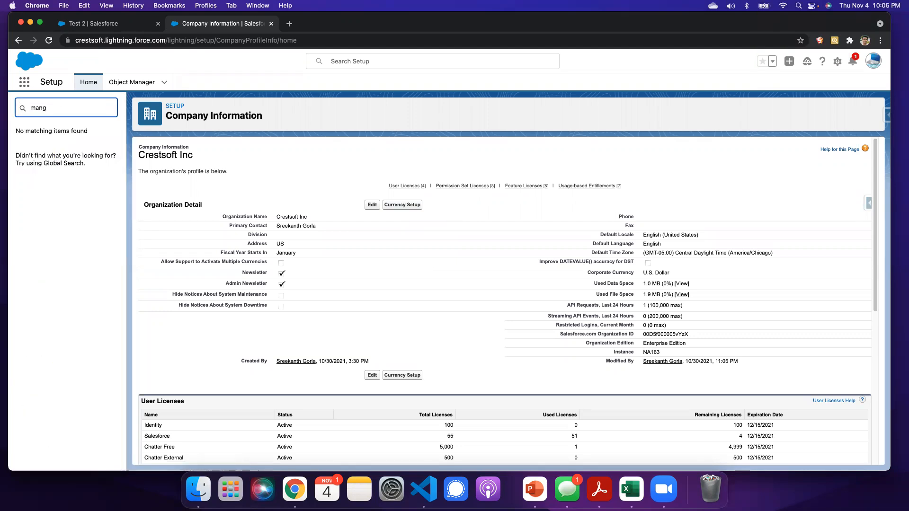
key("BackSpace")
type("age")
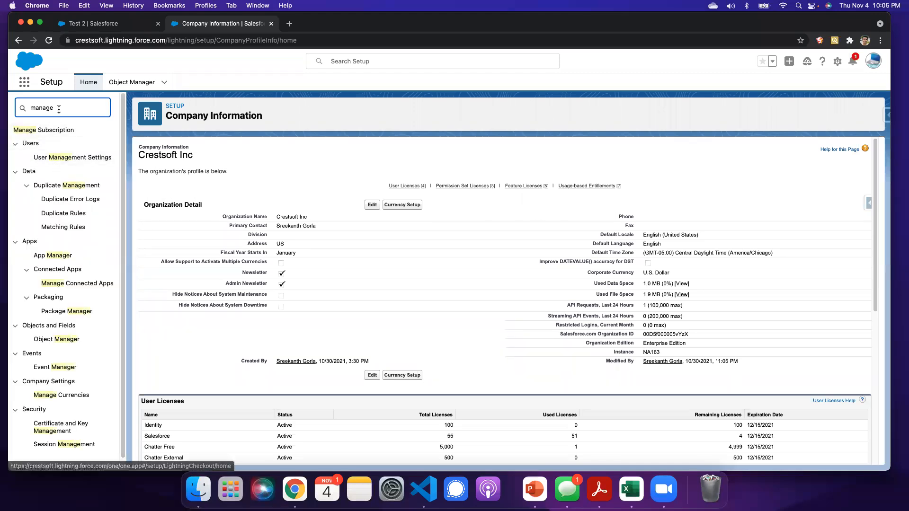
key("BackSpace")
key("BackSpace")
type("age")
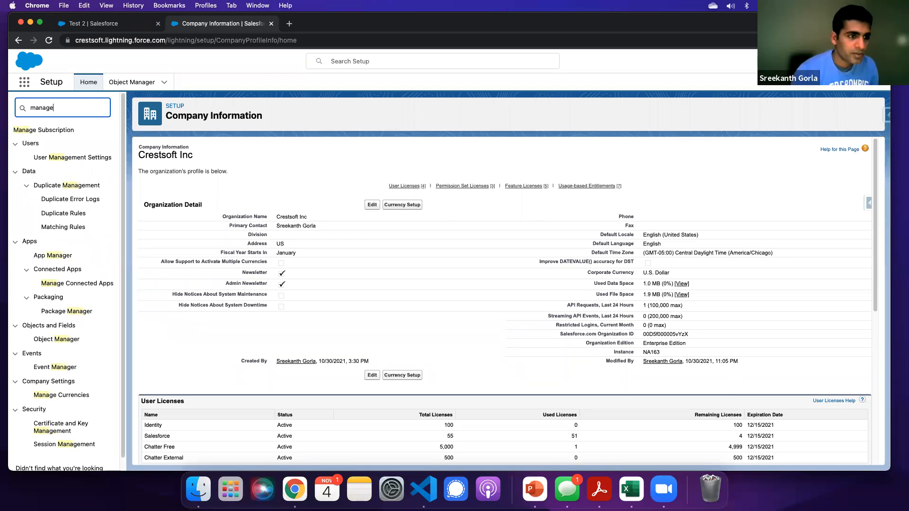
key("Left")
key("Left")
key("Left")
key("BackSpace")
key("BackSpace")
key("BackSpace")
key("Delete")
key("Delete")
key("Delete")
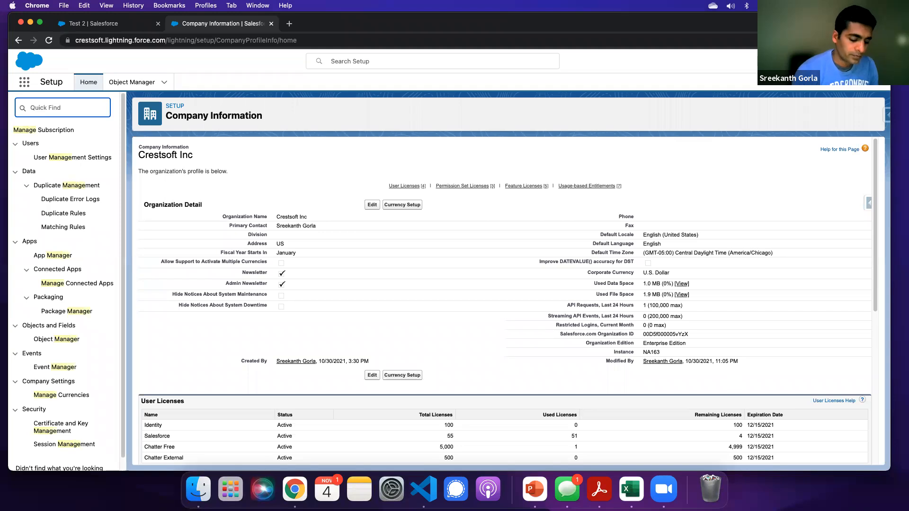
Search Setup for "curre", open Manage Currencies, and view the dated exchange rates, choosing not to show the introduction page again.
type("curre")
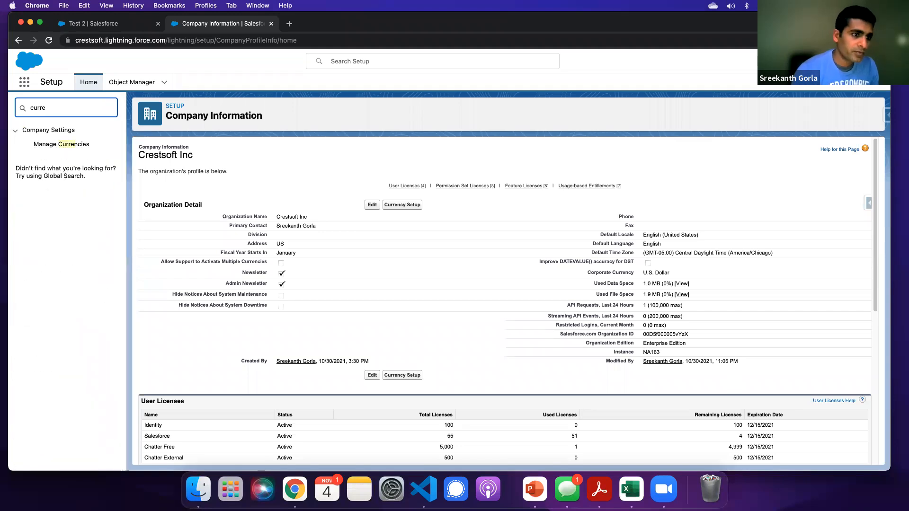
left_click(77, 145)
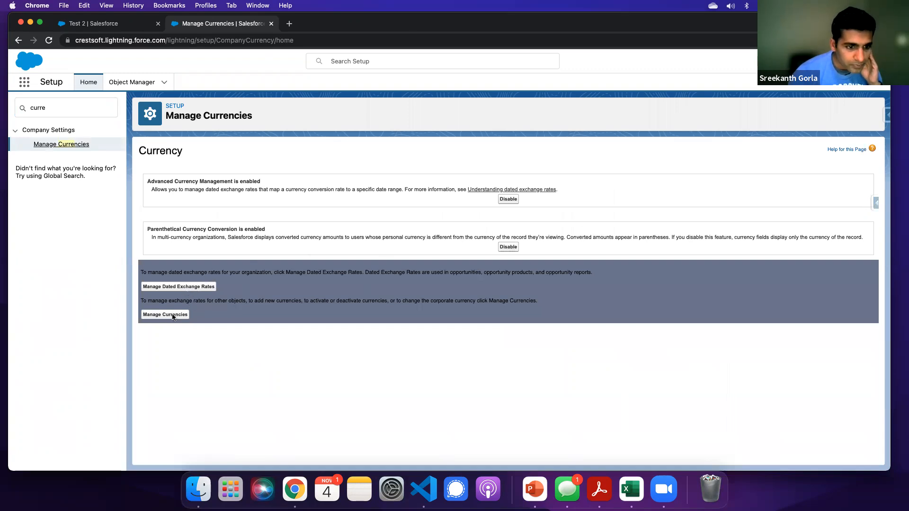
left_click(191, 286)
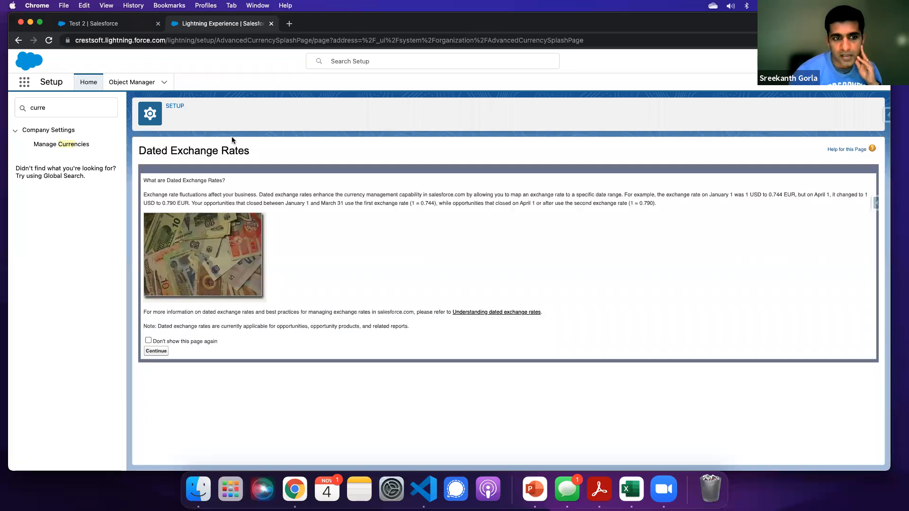
left_click(148, 340)
left_click(156, 351)
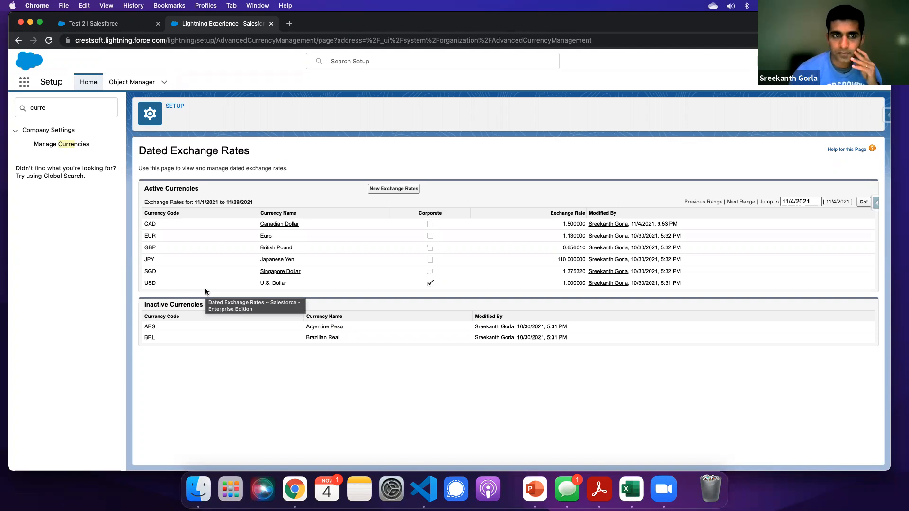
left_click(282, 42)
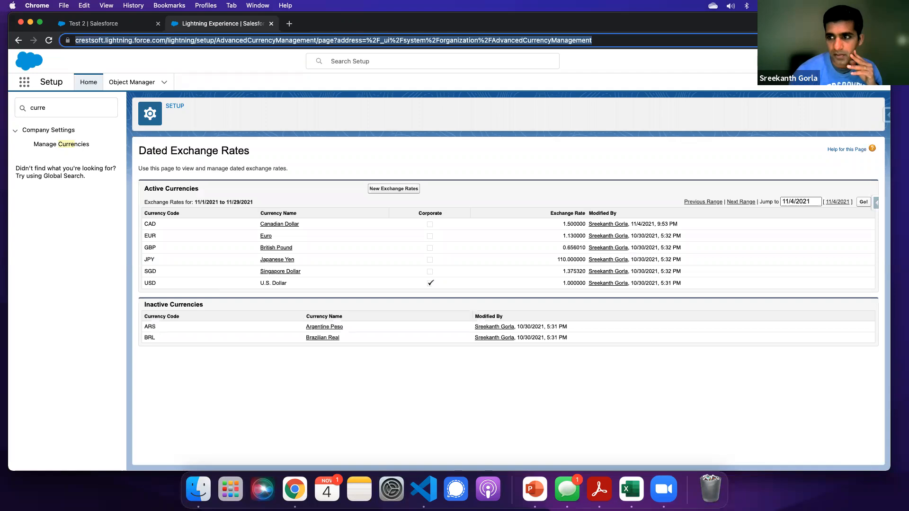
Open the Developer Console and list the organization's objects in the Open dialog.
left_click(842, 61)
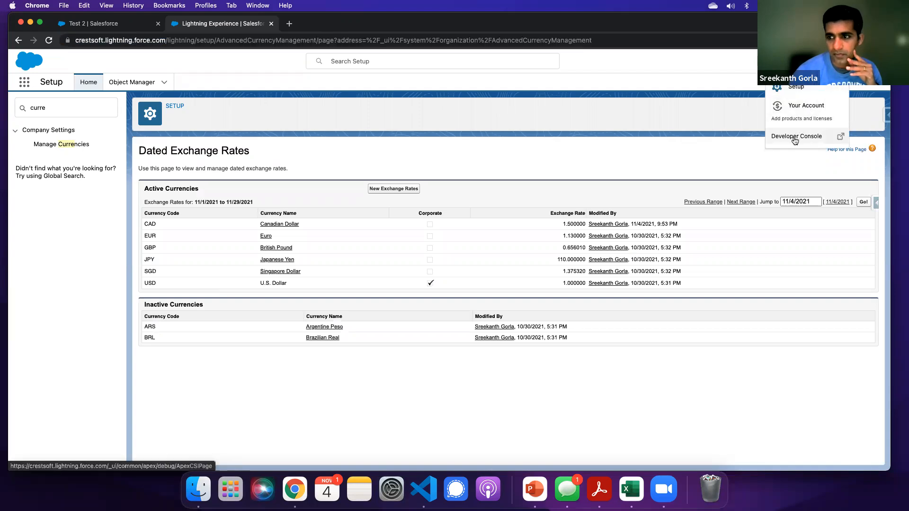
left_click(794, 138)
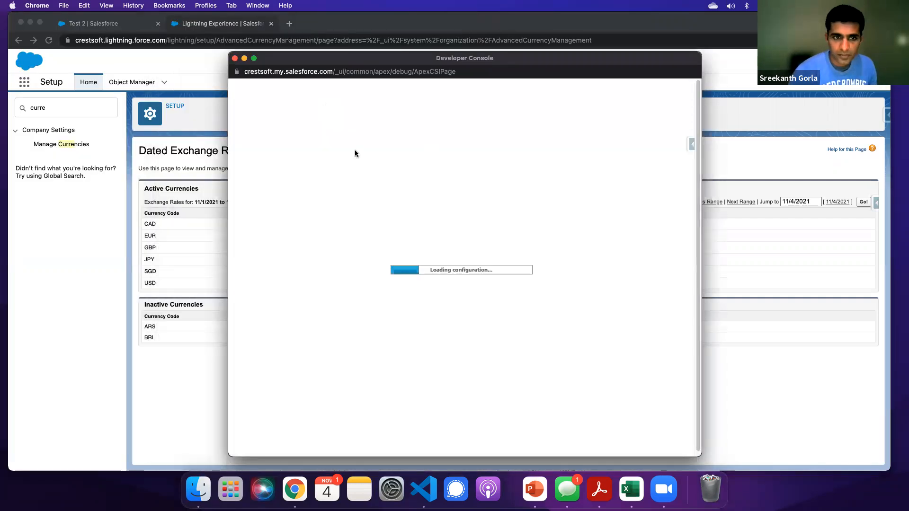
left_click(306, 63)
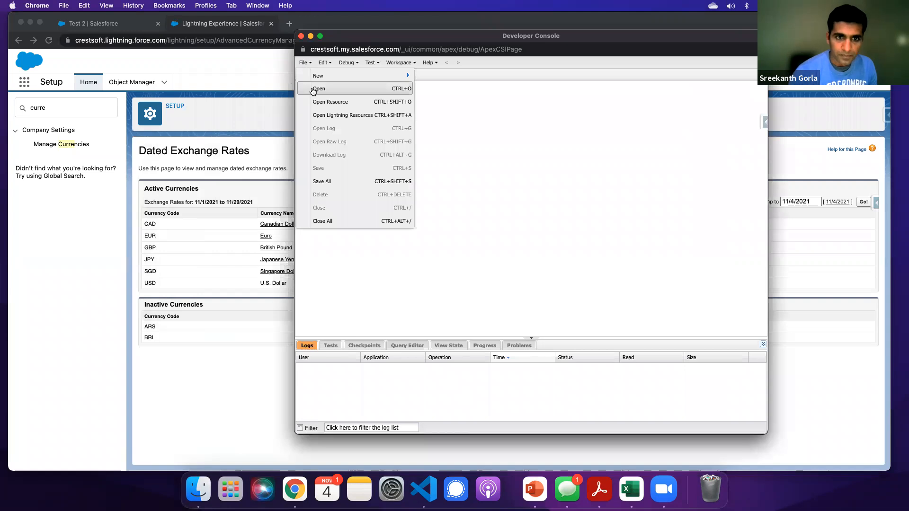
left_click(315, 88)
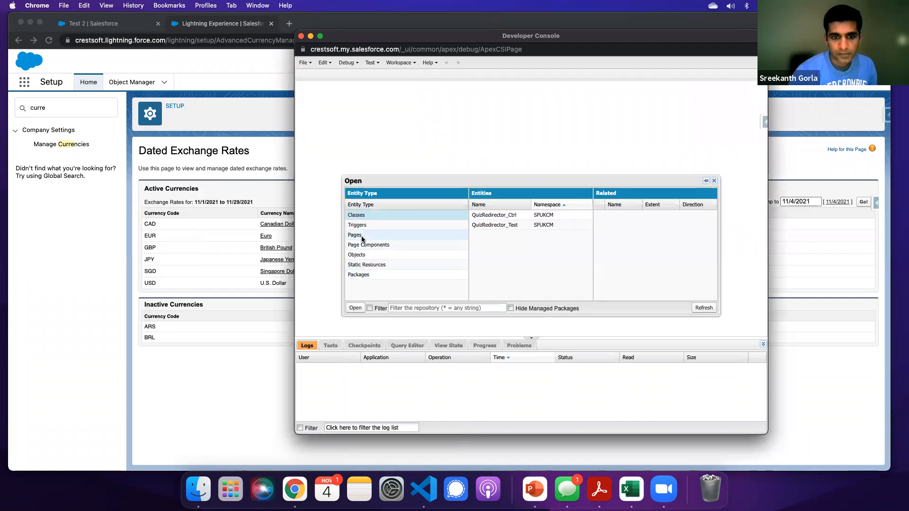
left_click(365, 256)
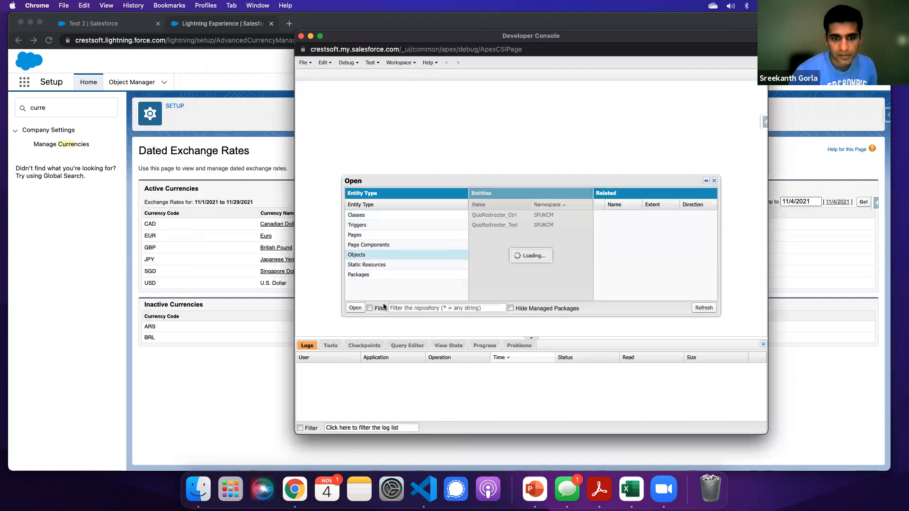
Filter the objects by "*cur", widen the Name column and select the CurrencyType object.
left_click(422, 308)
type("*cur")
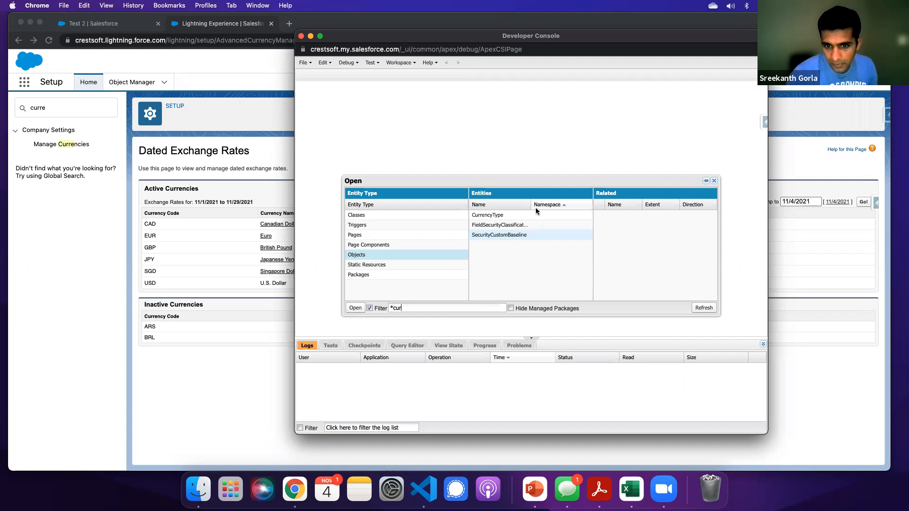
left_click_drag(532, 204, 586, 209)
left_click(493, 216)
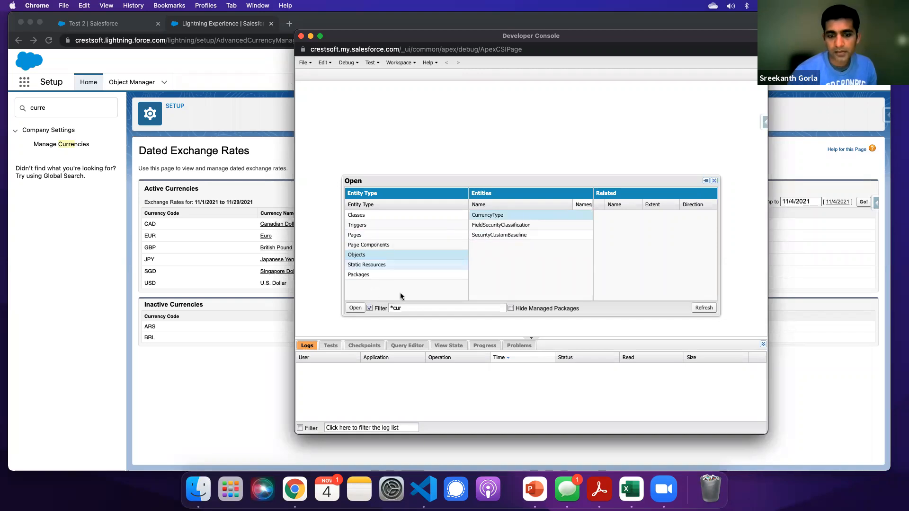
Filter the objects by "*adv", clear the filter, browse the full object list and return to the Dated Exchange Rates page.
left_click(392, 308)
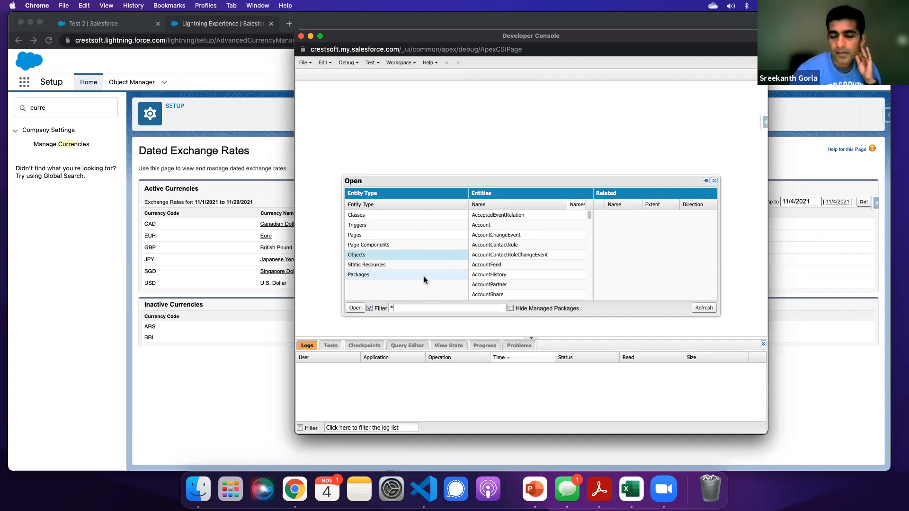
type("adv")
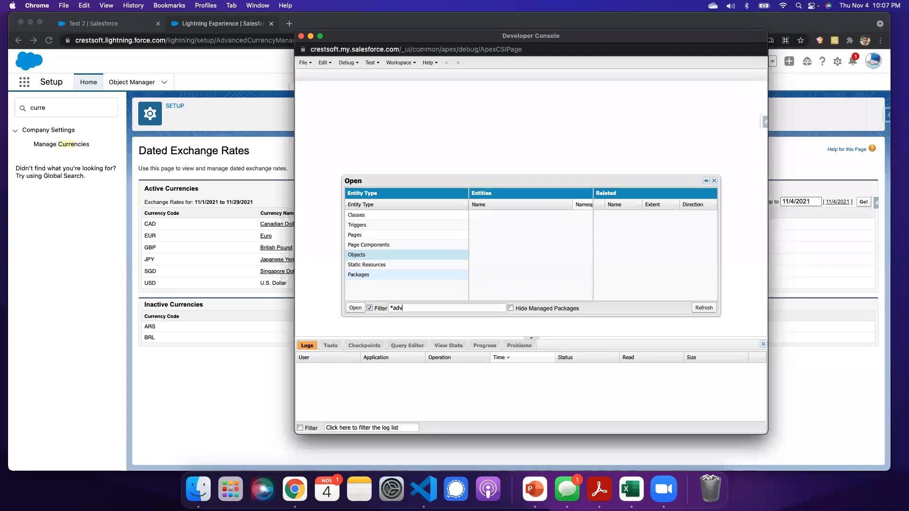
key("BackSpace")
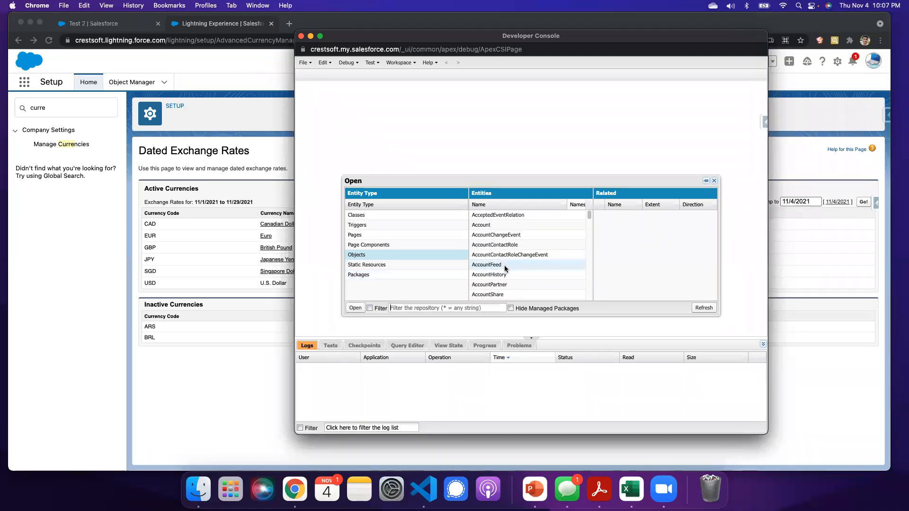
scroll(504, 265, "down", 5)
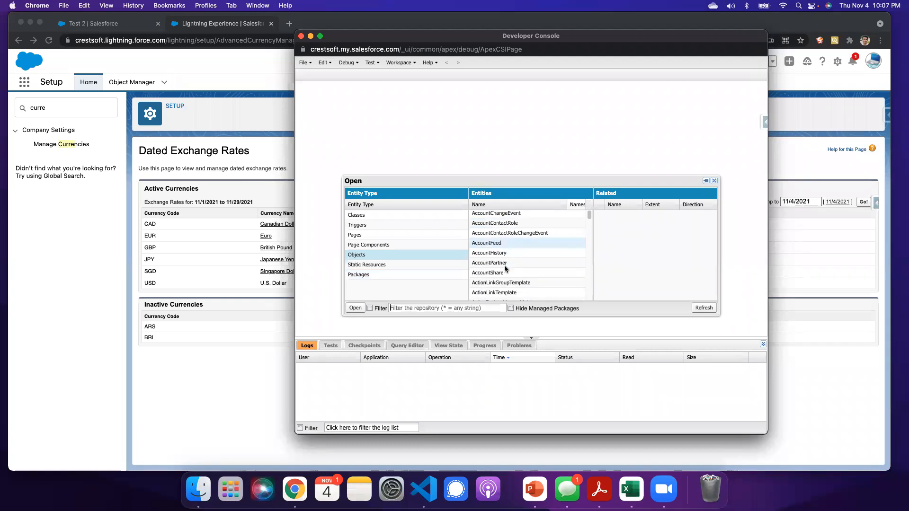
scroll(505, 266, "down", 10)
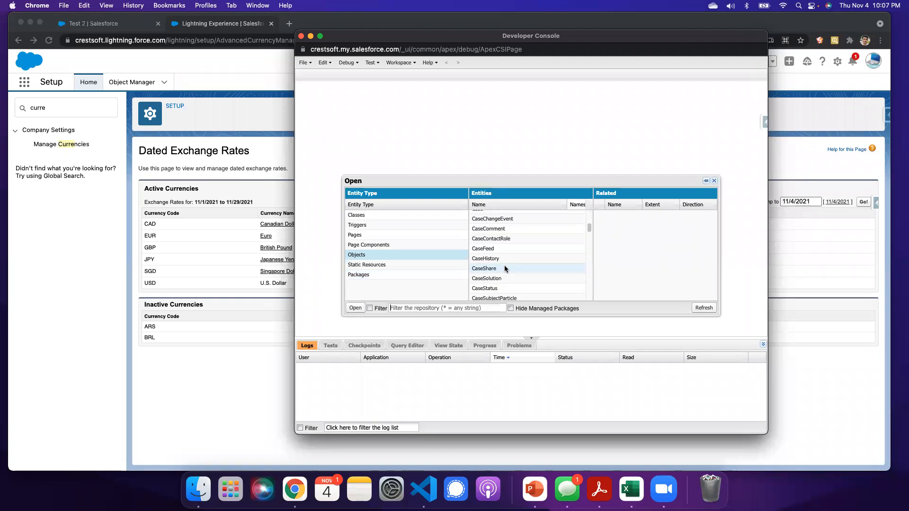
scroll(505, 269, "down", 10)
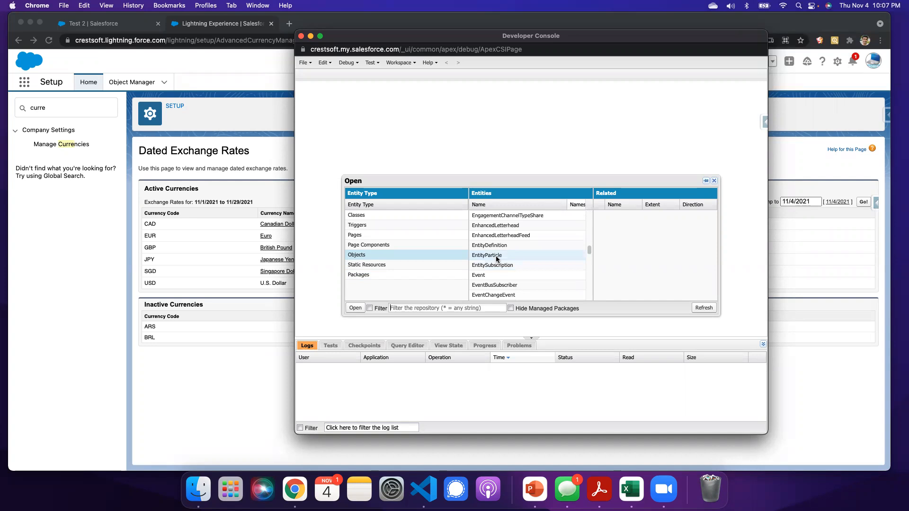
left_click(194, 347)
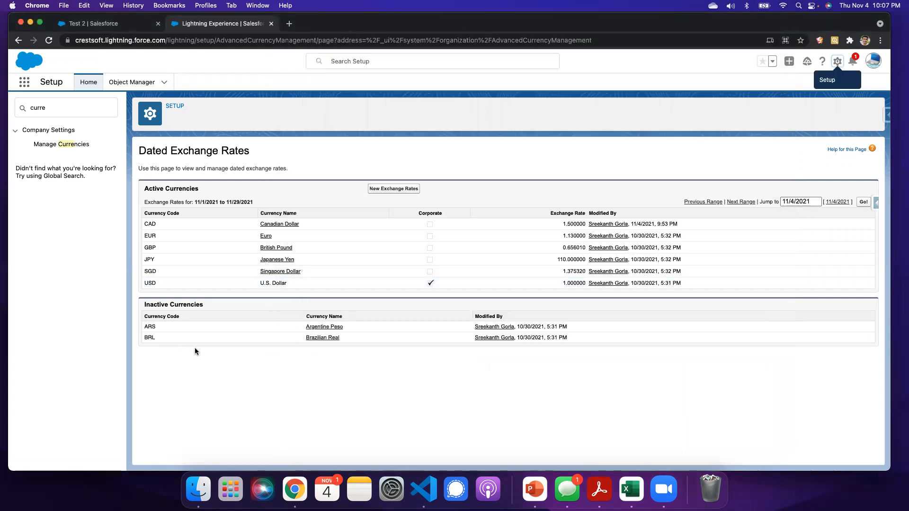
Switch to Visual Studio Code to look at the SFAdmin project, and return to the Salesforce window in Chrome.
key("super+Tab")
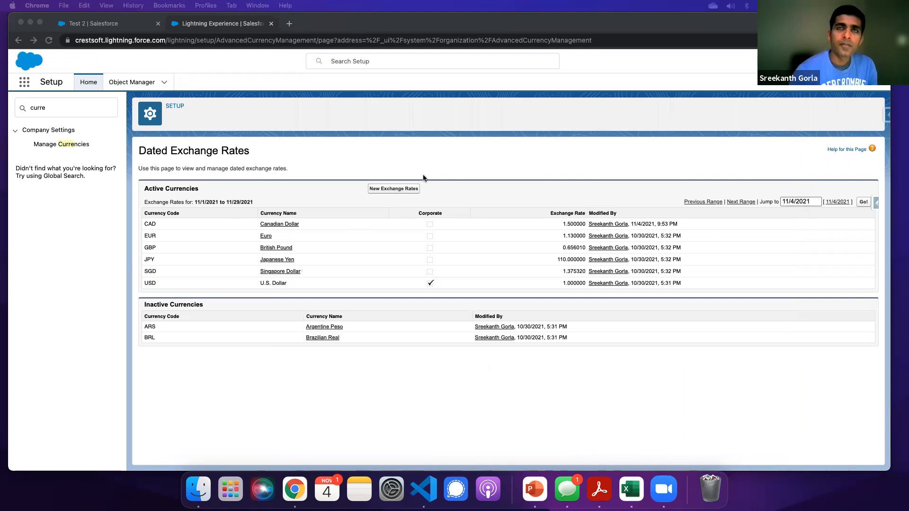
left_click(424, 490)
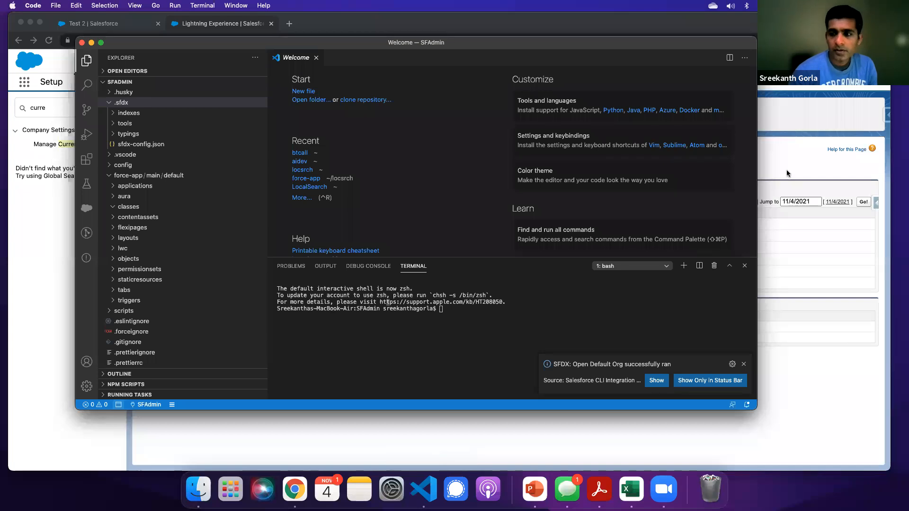
key("super+Tab")
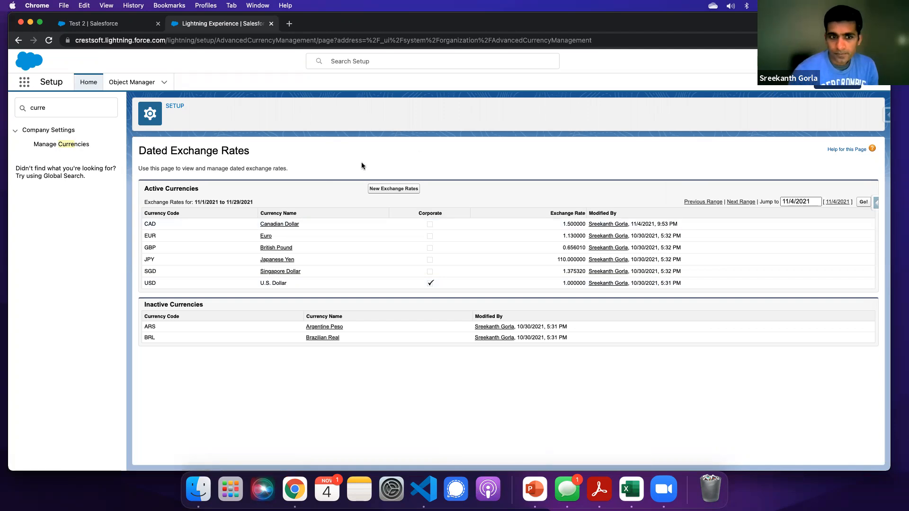
Reopen the Developer Console from Setup and display the objects in its Open dialog again.
left_click(842, 61)
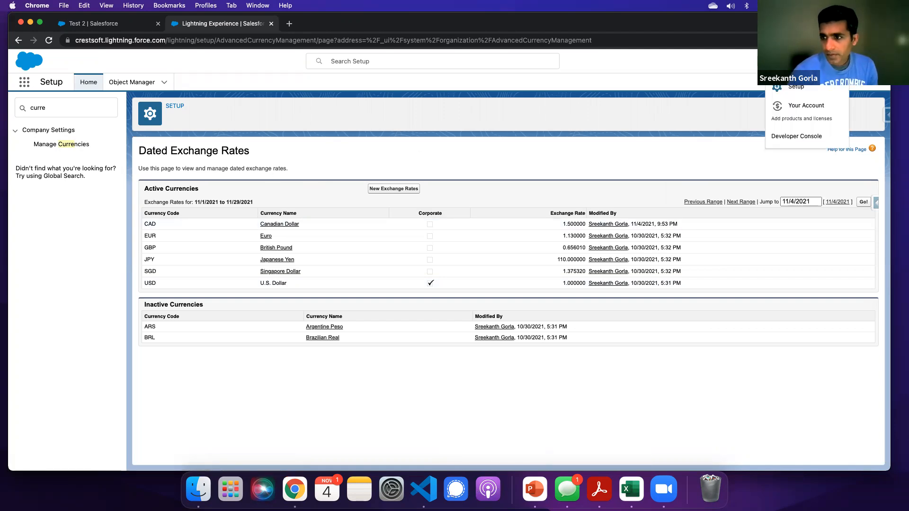
left_click(792, 136)
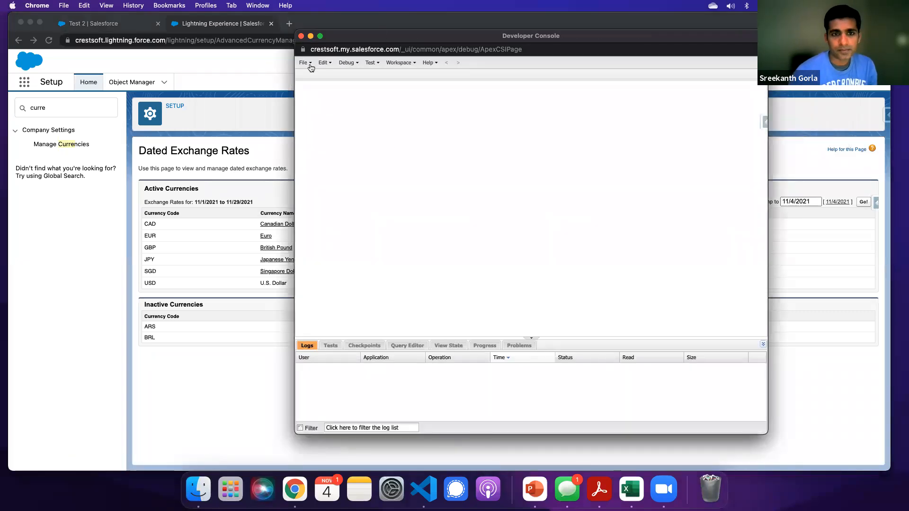
left_click(304, 62)
left_click(313, 89)
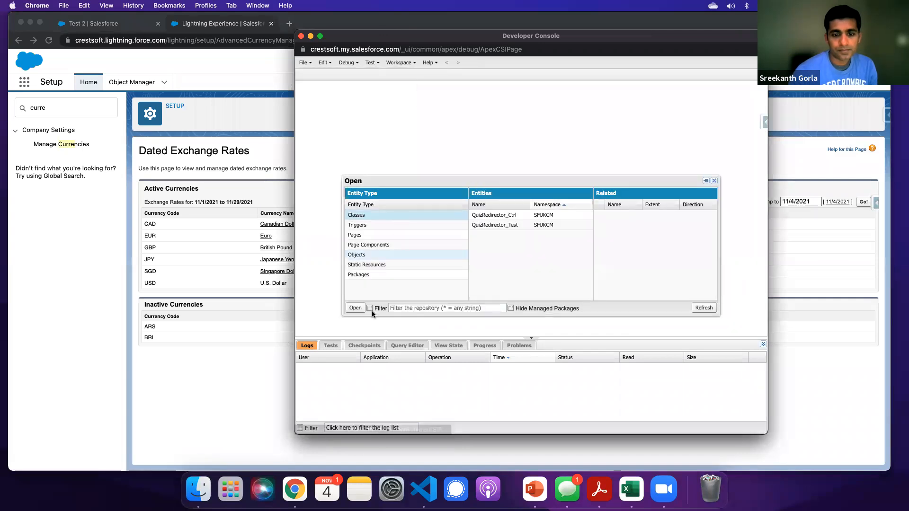
left_click(358, 256)
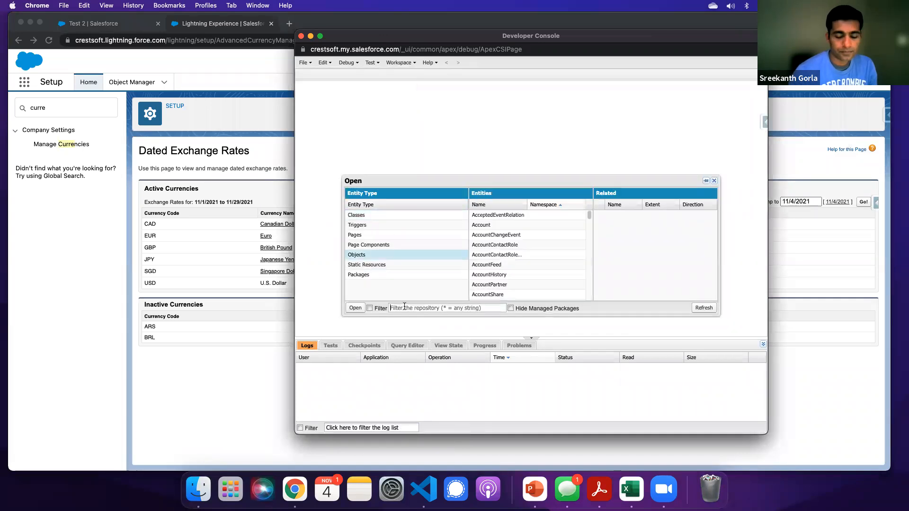
Search the listed objects with the filter "*exc" and close the Developer Console.
left_click(404, 307)
type("*exc")
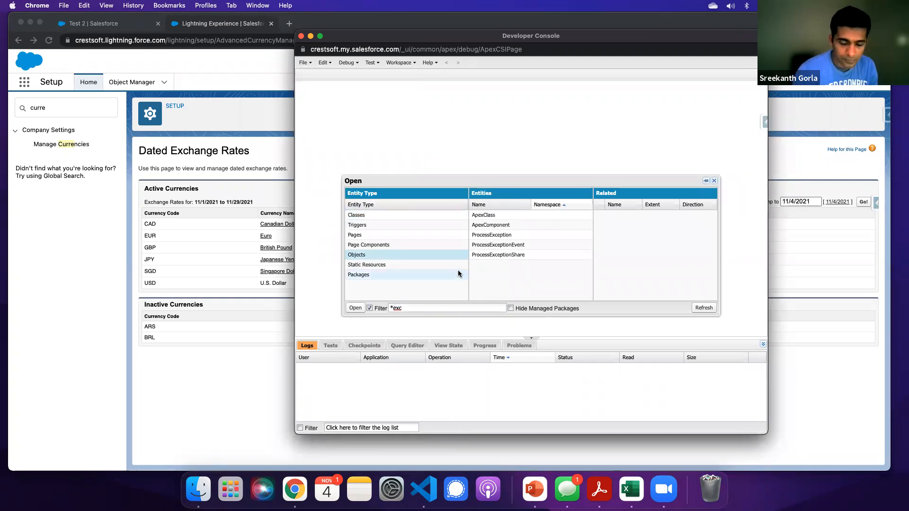
type("h")
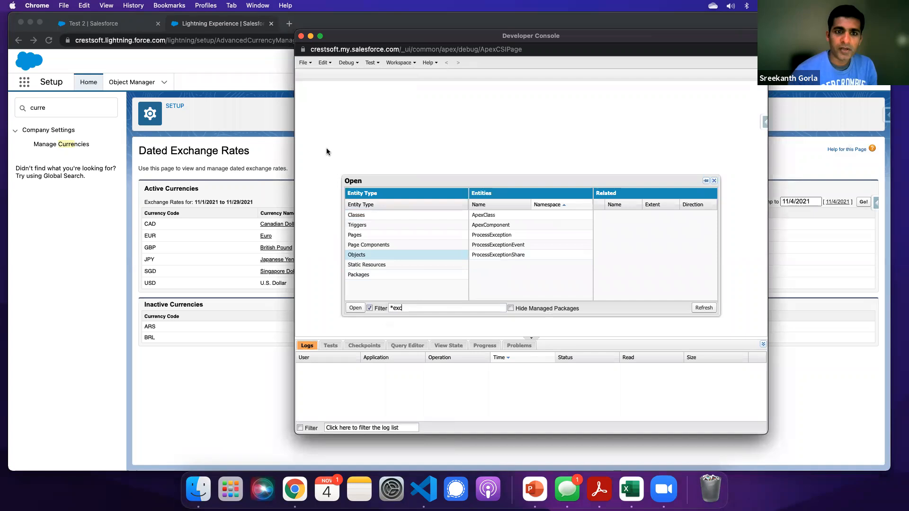
left_click(301, 36)
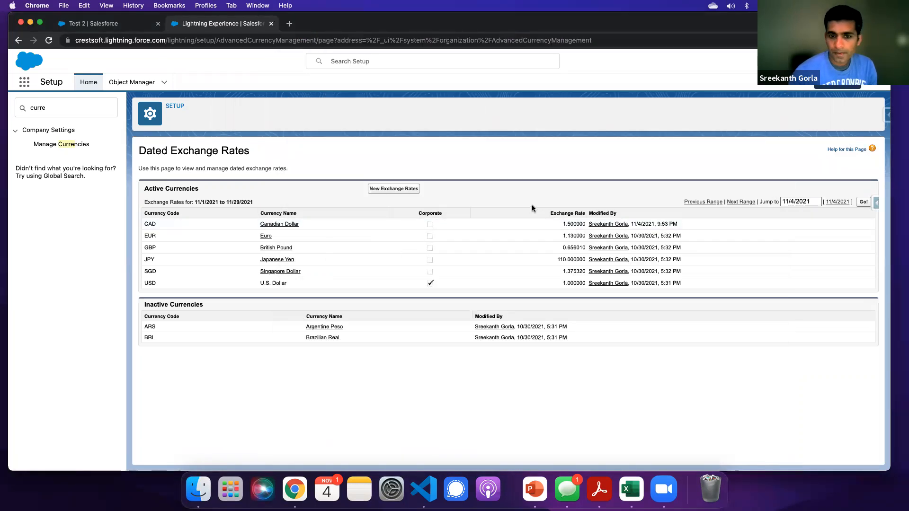
Open the form for new exchange rates, examine the "advancedcurrencyrateedit" part of its page address and cancel the form.
left_click(400, 189)
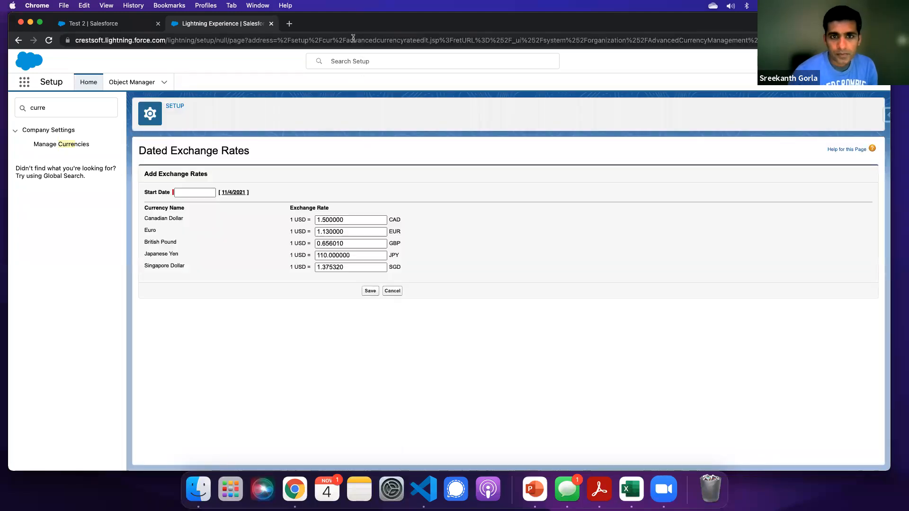
left_click_drag(354, 40, 426, 40)
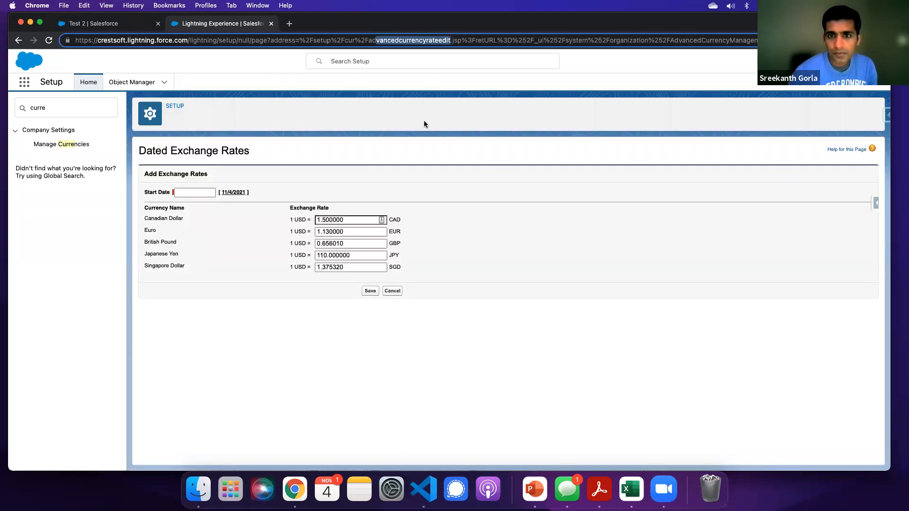
left_click(467, 113)
left_click(392, 291)
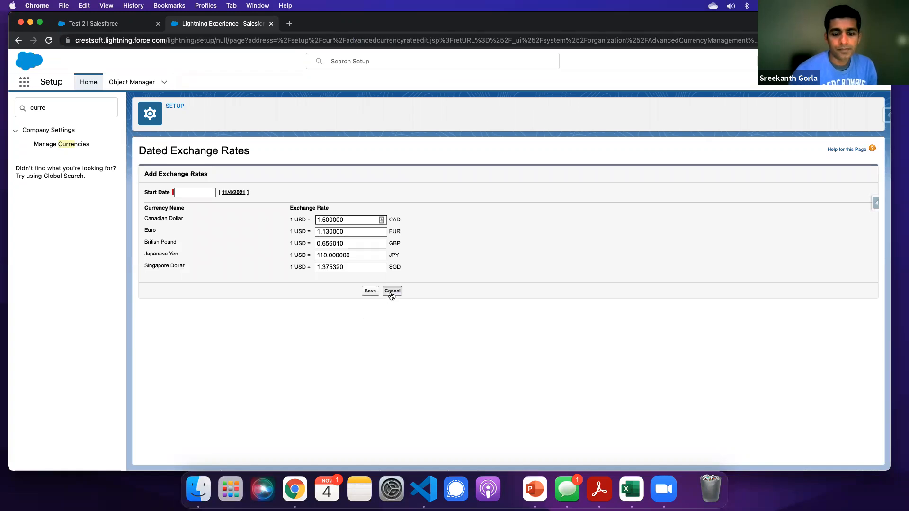
Switch to PowerPoint to review the "Salesforce Org Setup" slide, and bring the Salesforce browser window back into view.
left_click(541, 491)
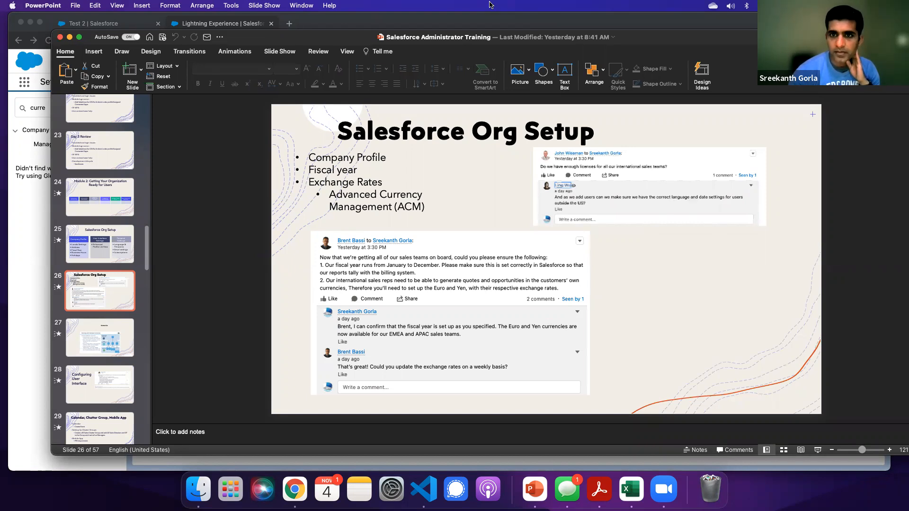
key("super+Tab")
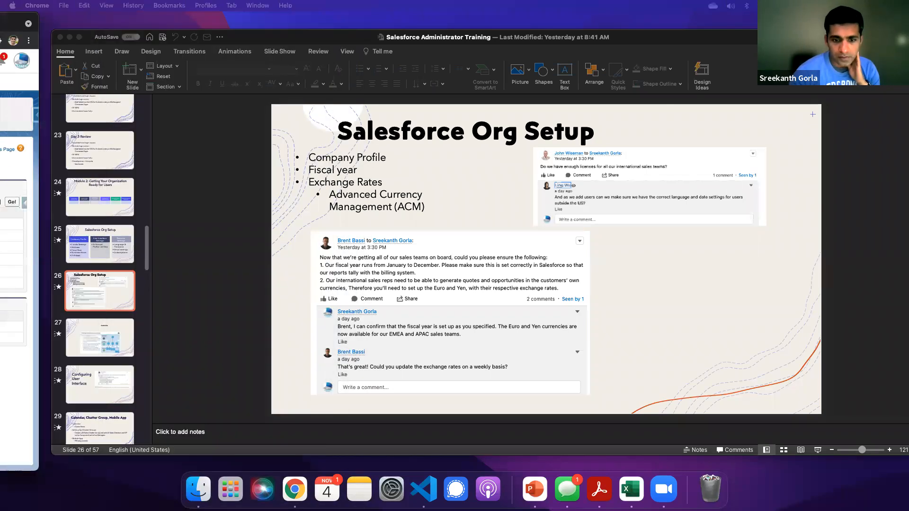
left_click_drag(0, 10, 533, 9)
Search Setup for "fisc" and open the Fiscal Year page.
left_click(101, 108)
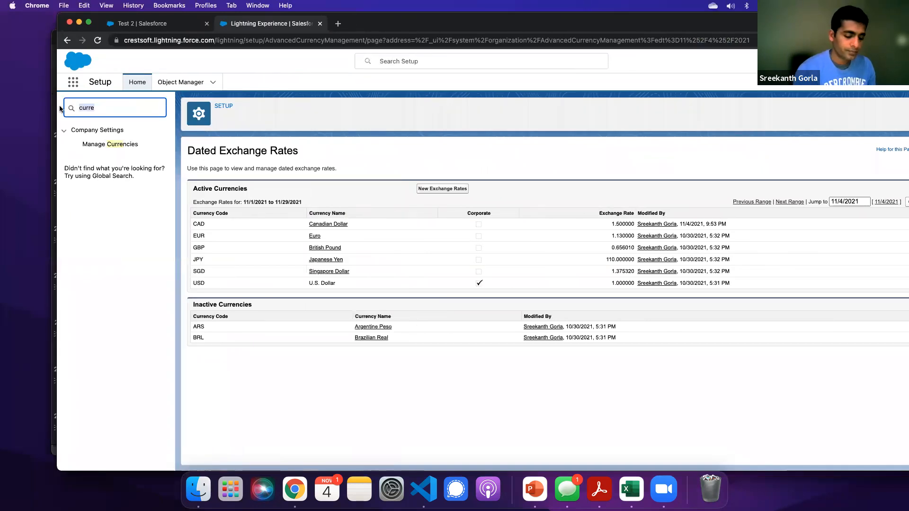
type("fisc")
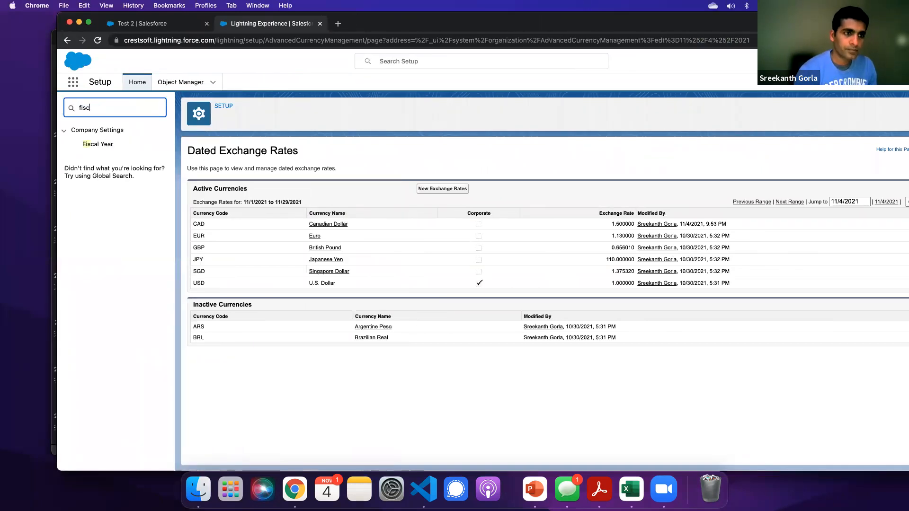
left_click(98, 144)
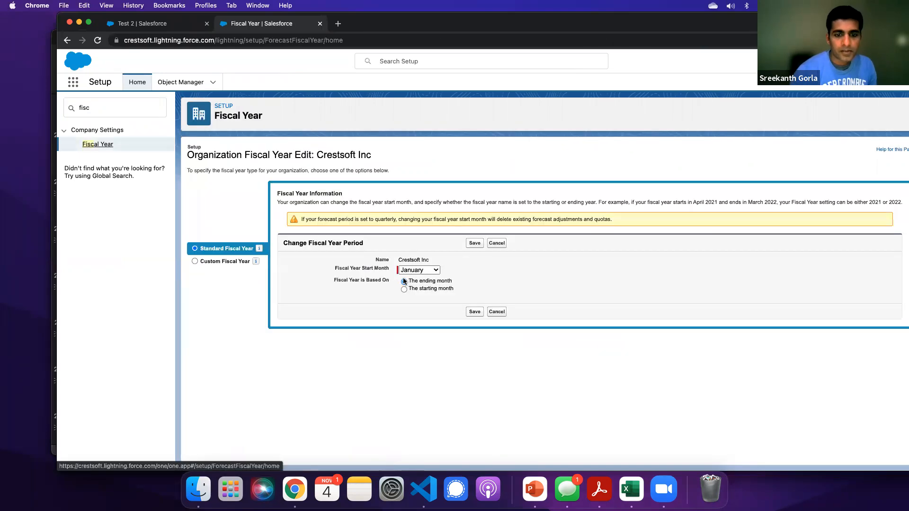
Set the Fiscal Year Start Month of the standard fiscal year to October.
left_click_drag(331, 271, 412, 273)
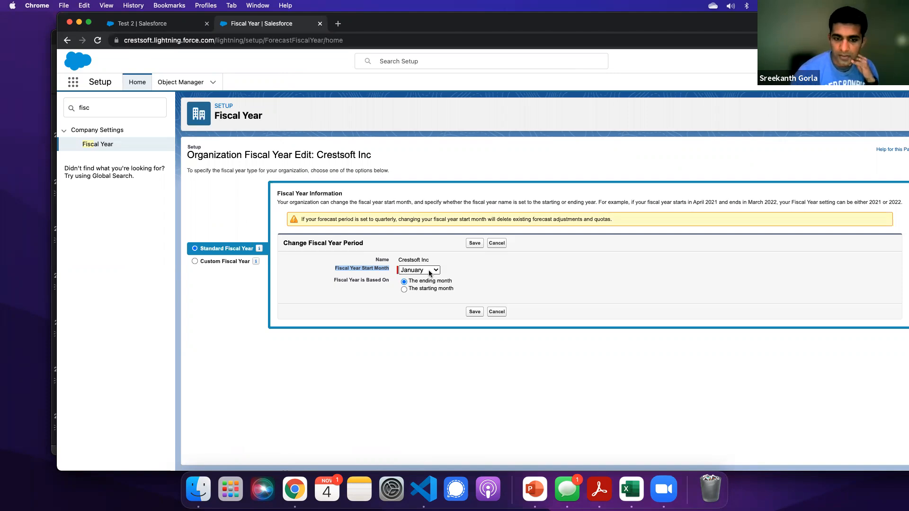
left_click(428, 270)
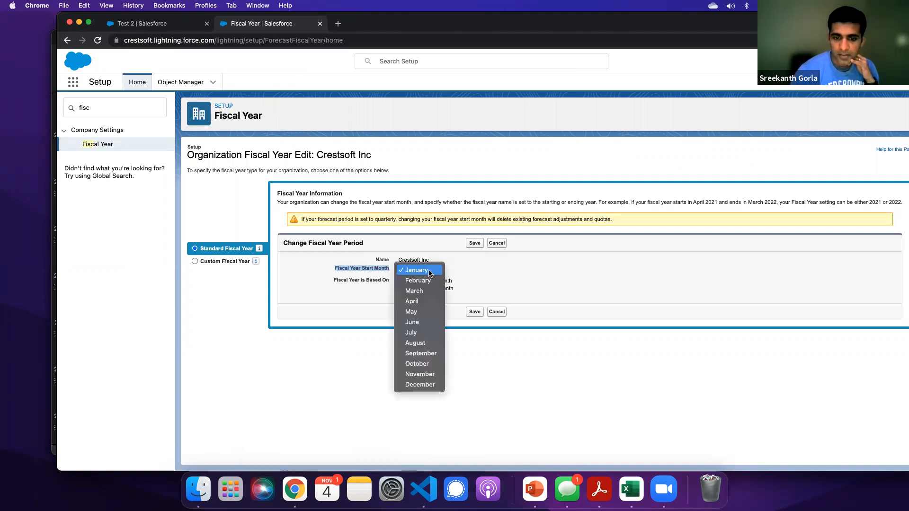
left_click(423, 366)
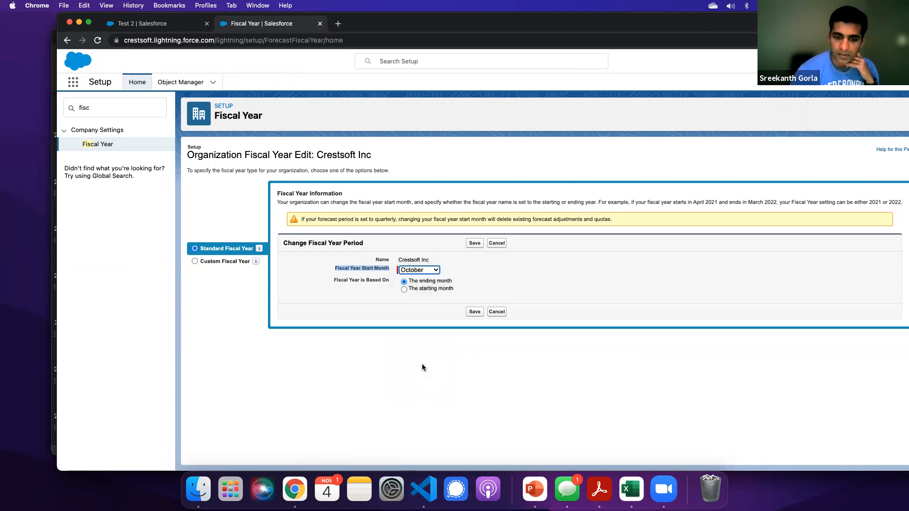
Set the Fiscal Year Start Month of the standard fiscal year to January.
left_click(416, 273)
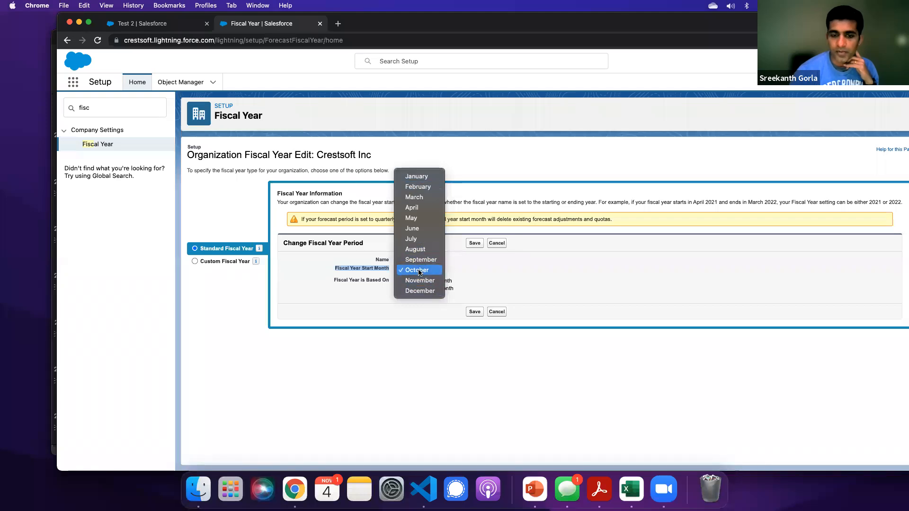
left_click(415, 177)
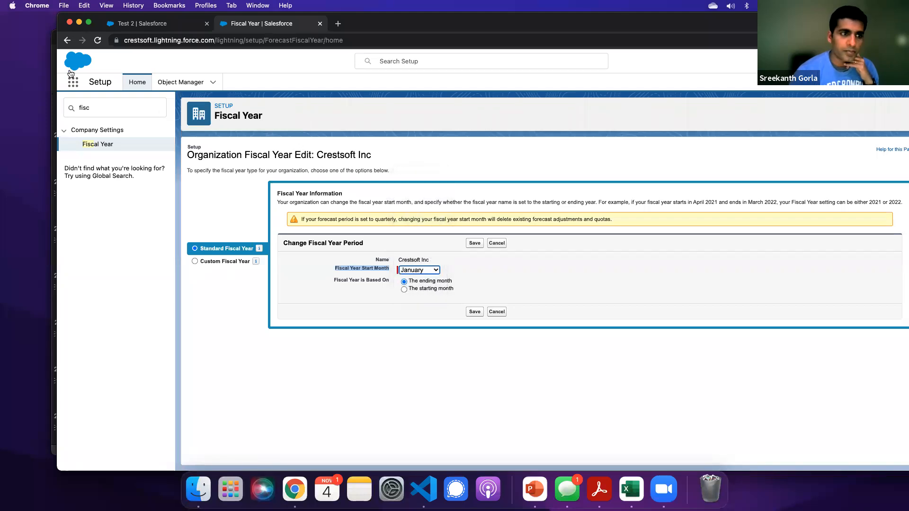
Search all reports in the Sales app for "opp" and open "Sample Report: # of Opportunities" for editing.
left_click(185, 29)
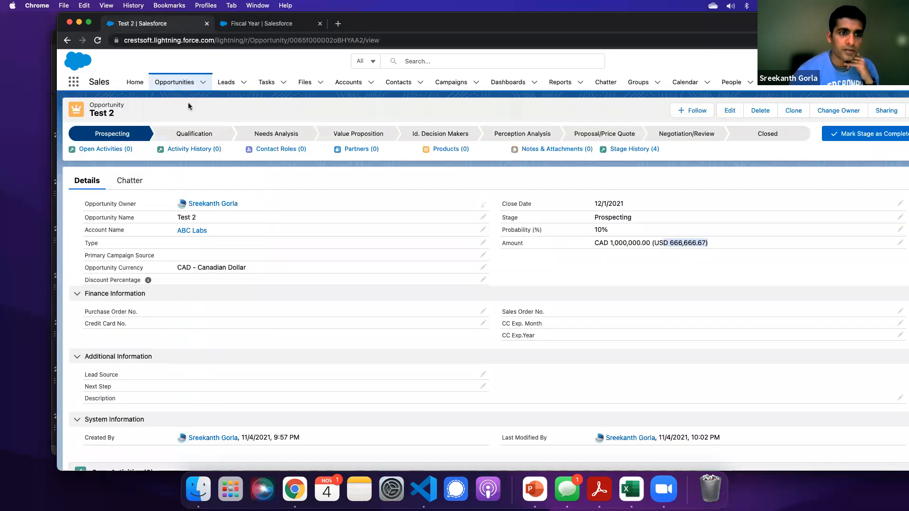
left_click(560, 82)
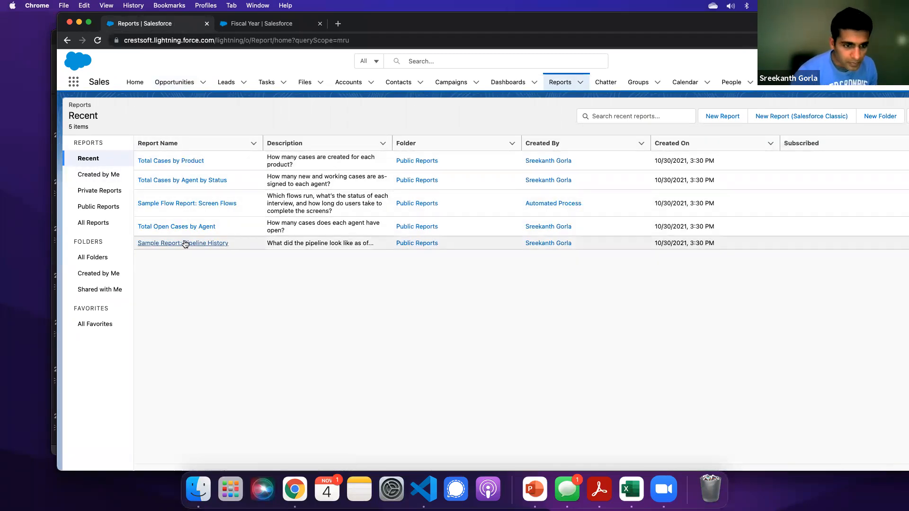
left_click(98, 273)
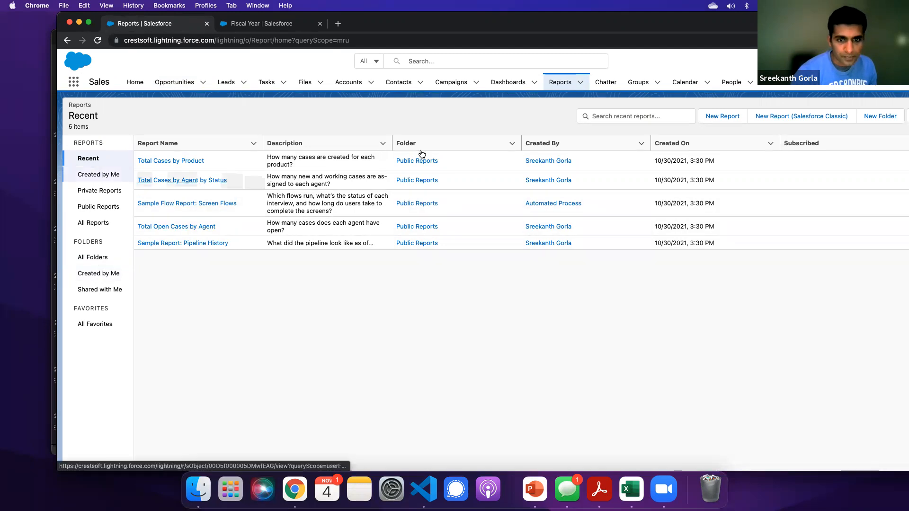
left_click(622, 116)
left_click(91, 223)
left_click(611, 115)
type("opp")
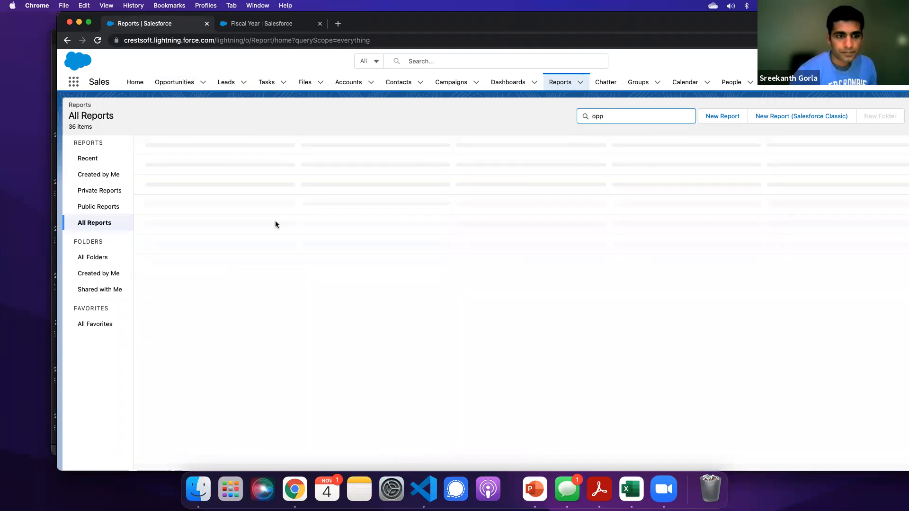
left_click(201, 163)
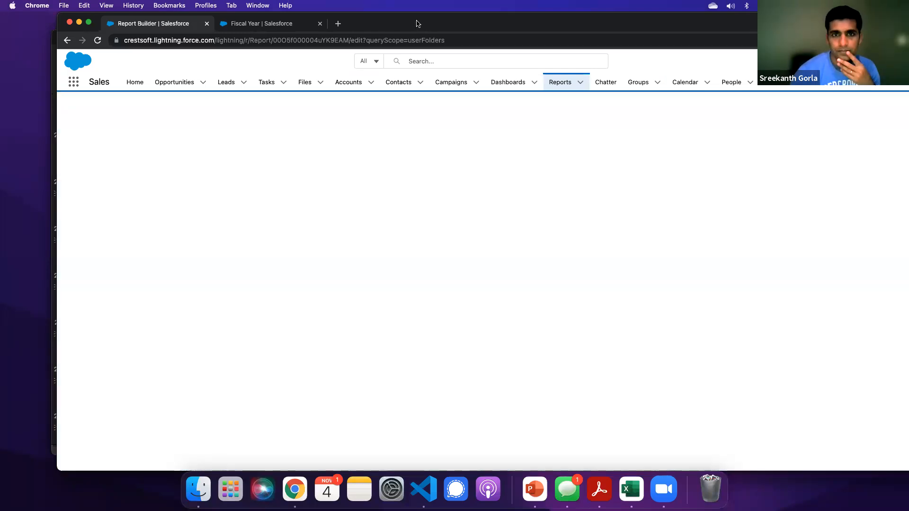
double_click(363, 25)
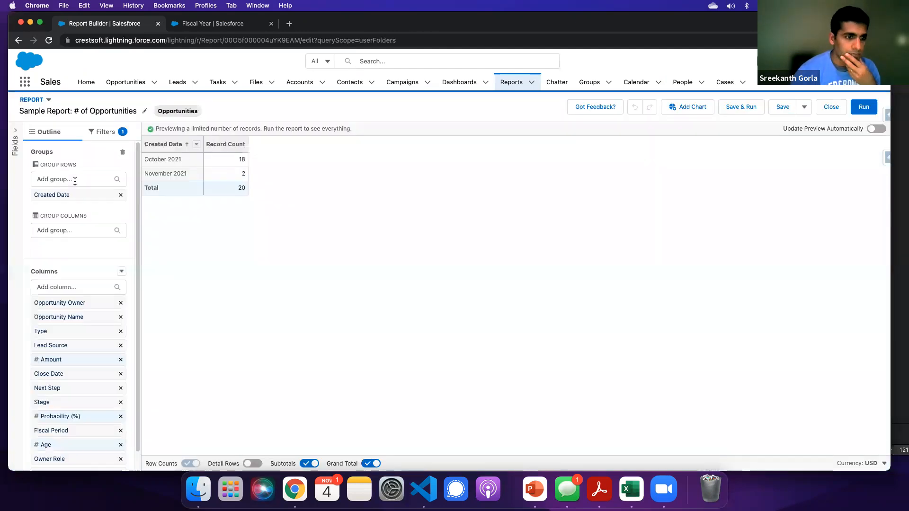
Choose the Current FY range in the report's Close Date filter and check the dates it covers.
left_click(101, 132)
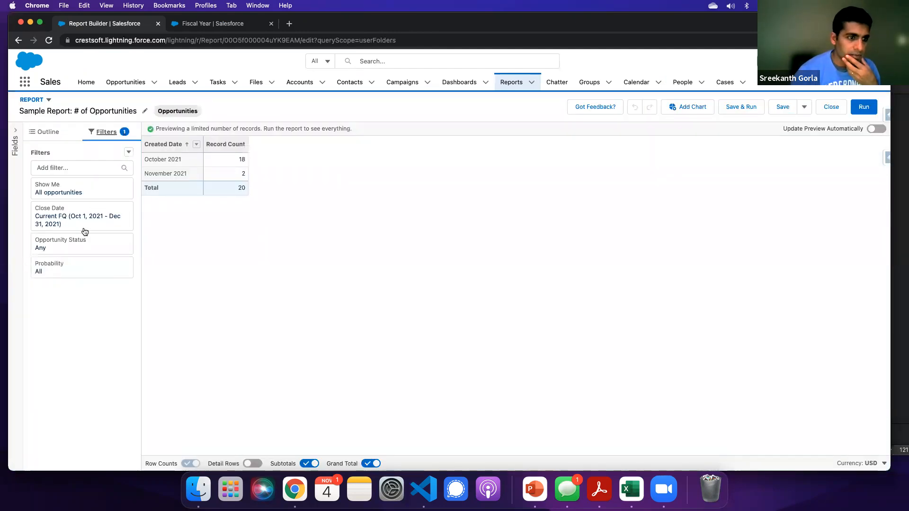
left_click(69, 224)
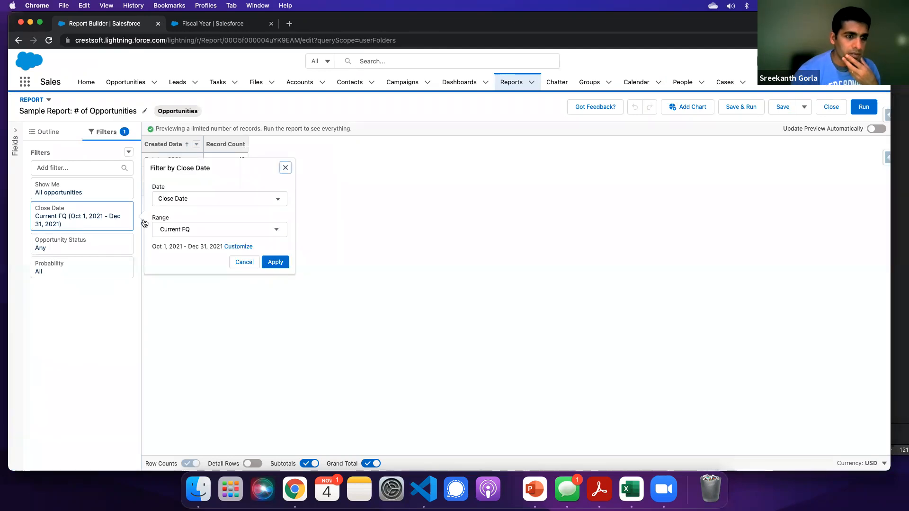
left_click(186, 231)
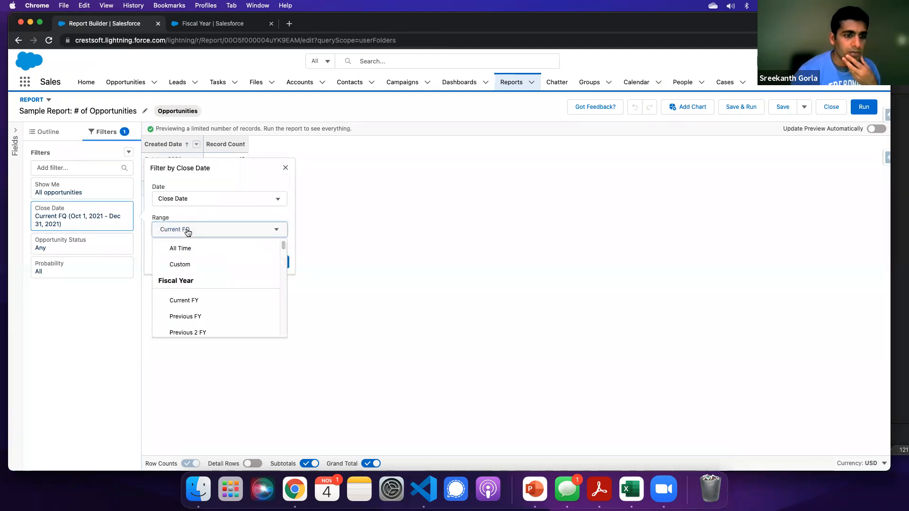
left_click(194, 302)
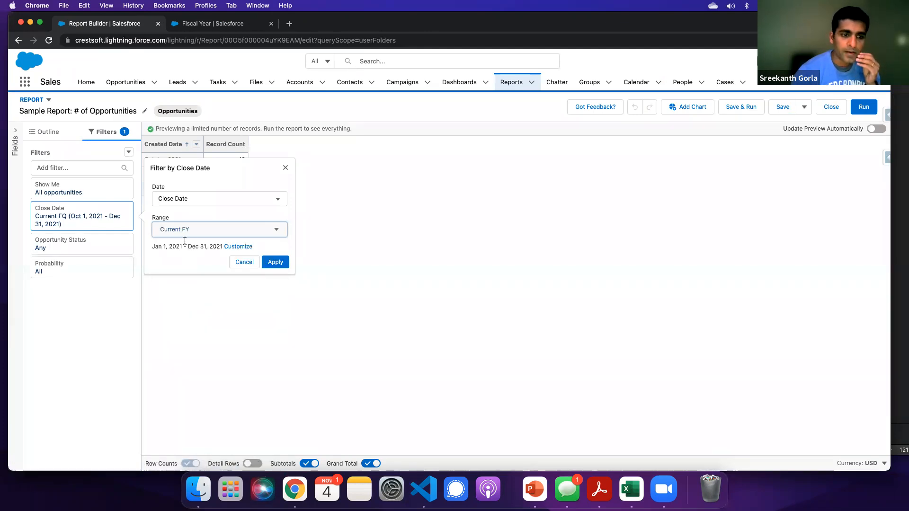
left_click(153, 247)
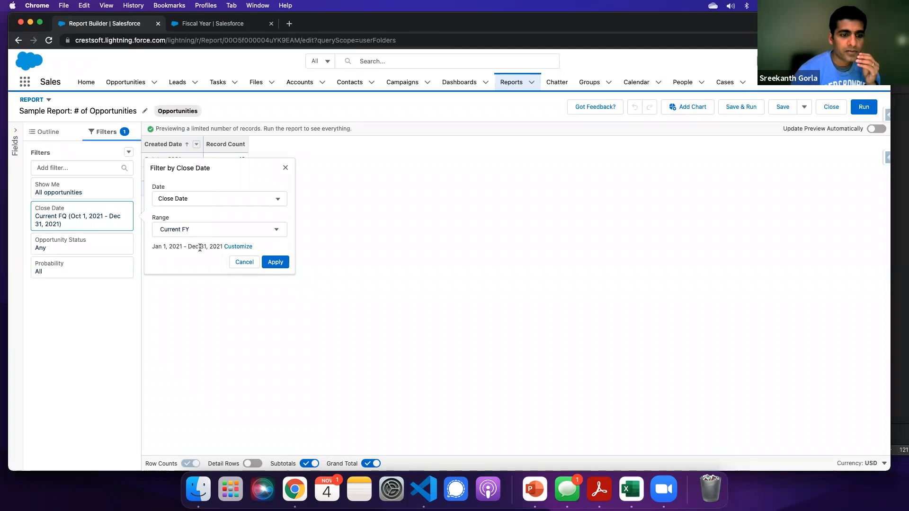
Set the organization's Fiscal Year Start Month to October and save the fiscal year change.
left_click(210, 23)
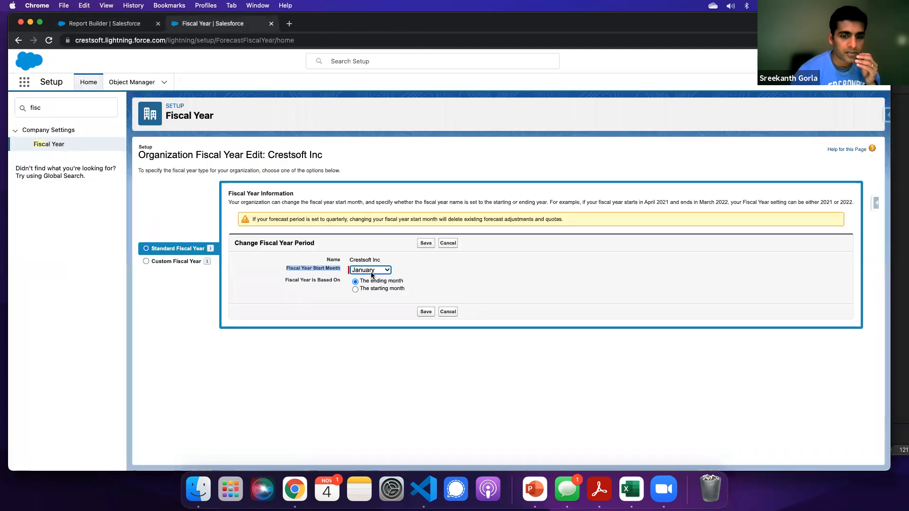
left_click(374, 271)
left_click(368, 364)
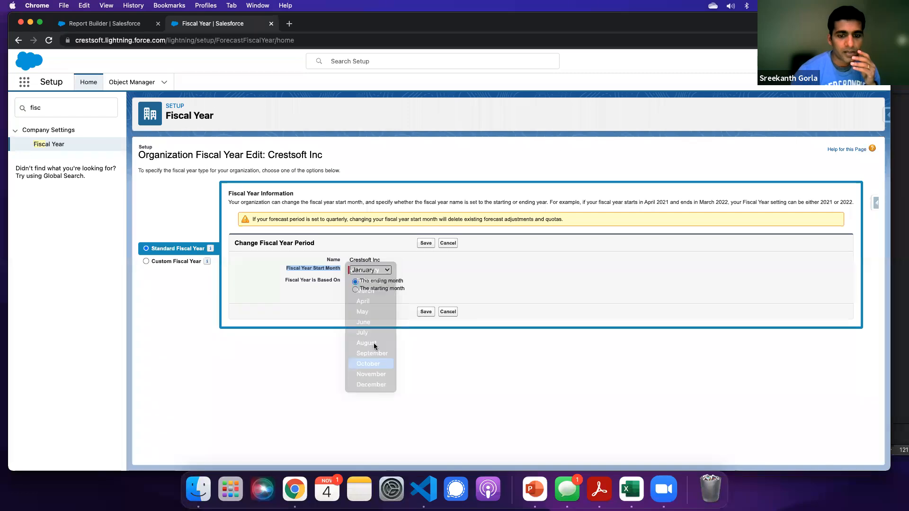
left_click(426, 243)
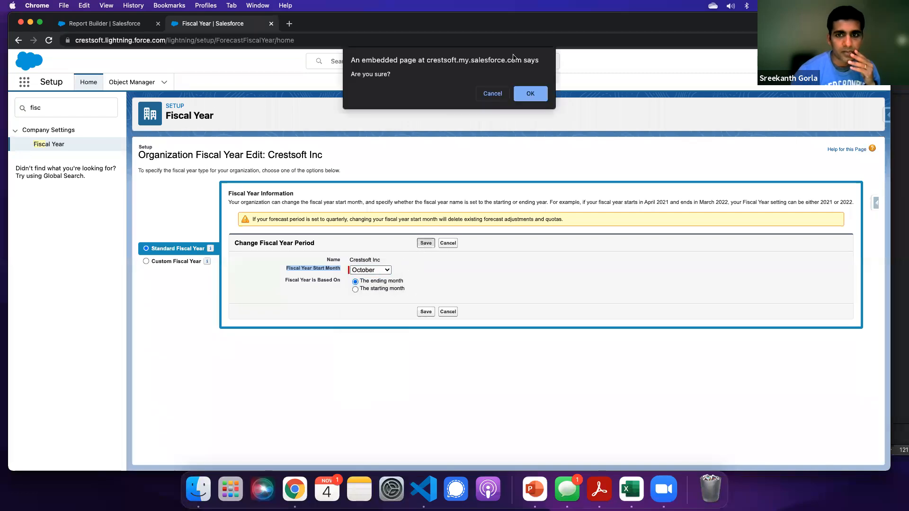
left_click(531, 97)
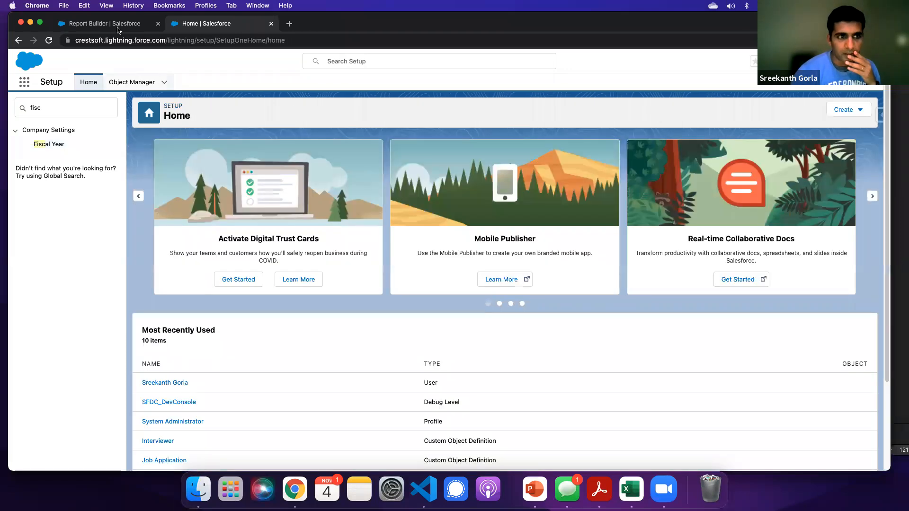
Reload the opportunities report and open its Close Date filter.
left_click(115, 26)
left_click(49, 41)
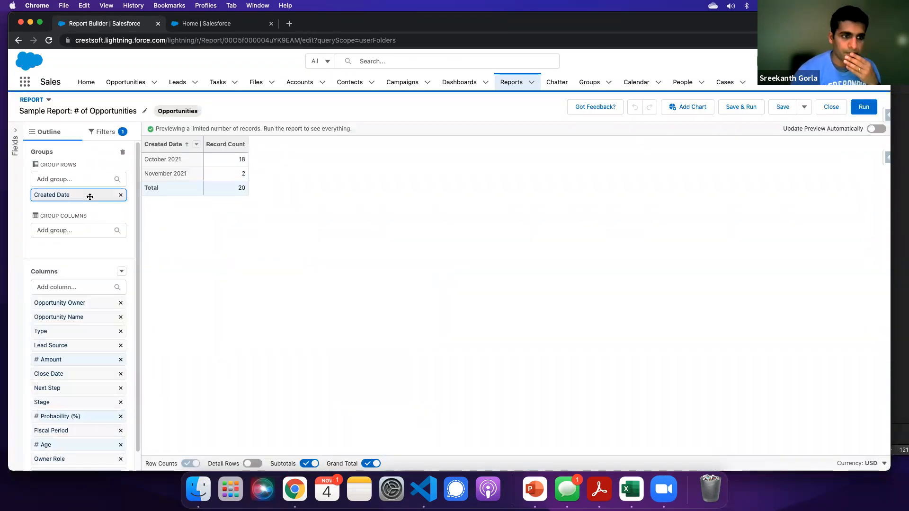
left_click(105, 132)
left_click(88, 229)
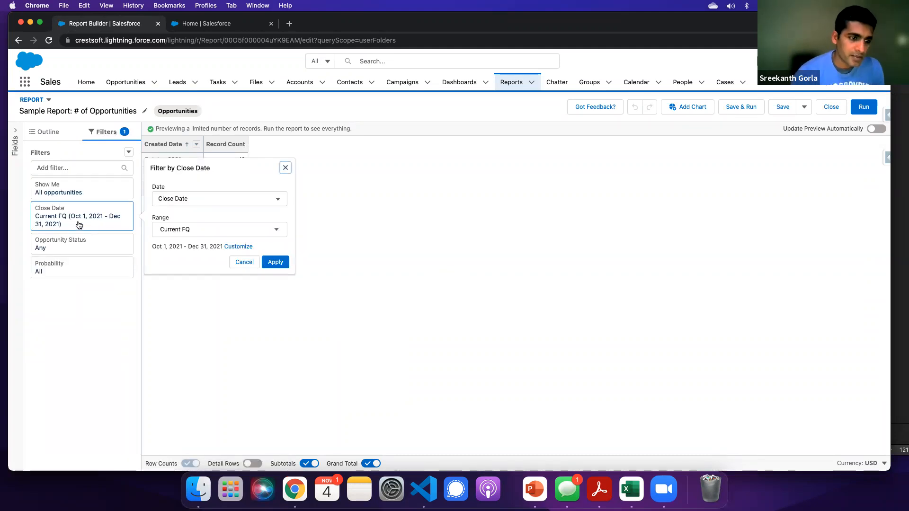
Examine the fiscal year, fiscal quarter and calendar year range options of the Close Date filter.
left_click(198, 232)
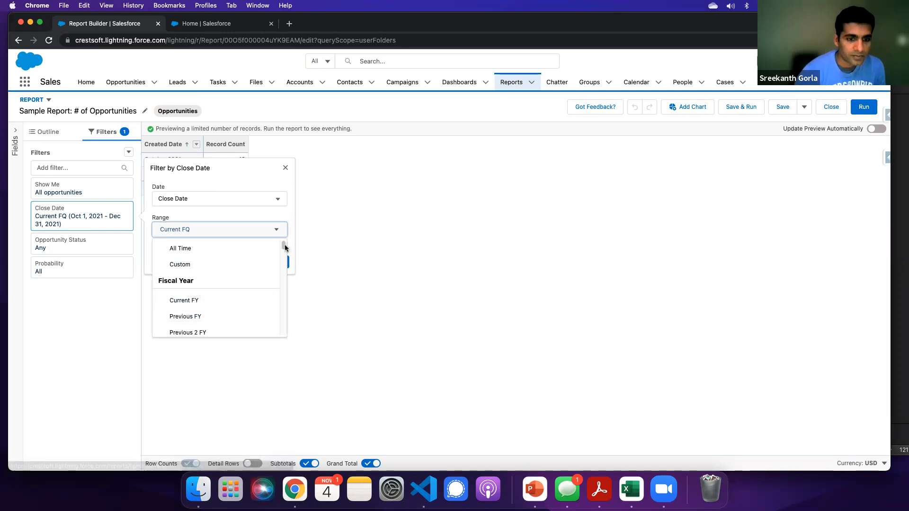
left_click_drag(284, 245, 285, 254)
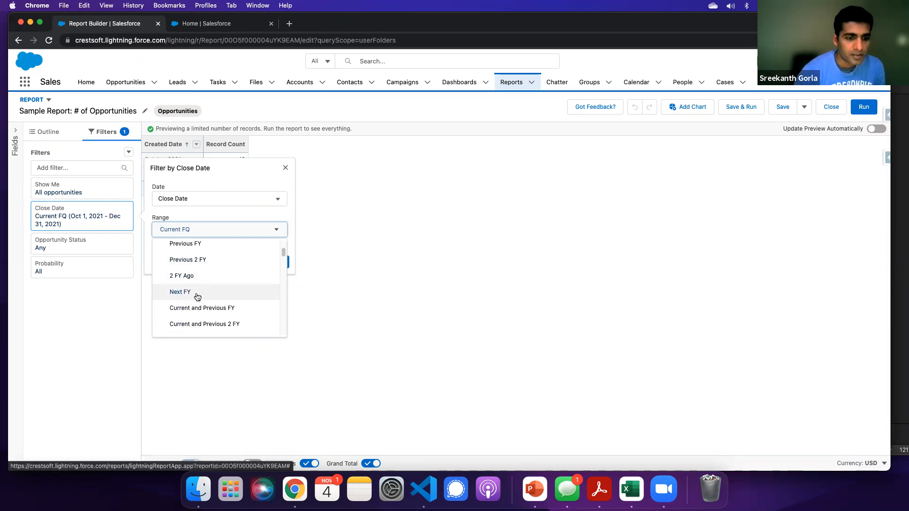
mouse_move(284, 250)
left_mouse_down()
mouse_move(284, 259)
mouse_move(285, 245)
left_mouse_up()
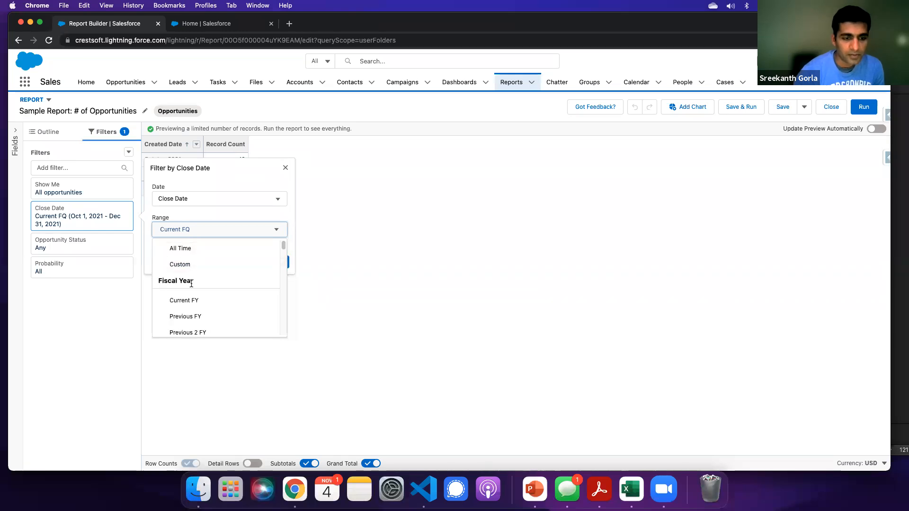
left_click_drag(284, 247, 283, 266)
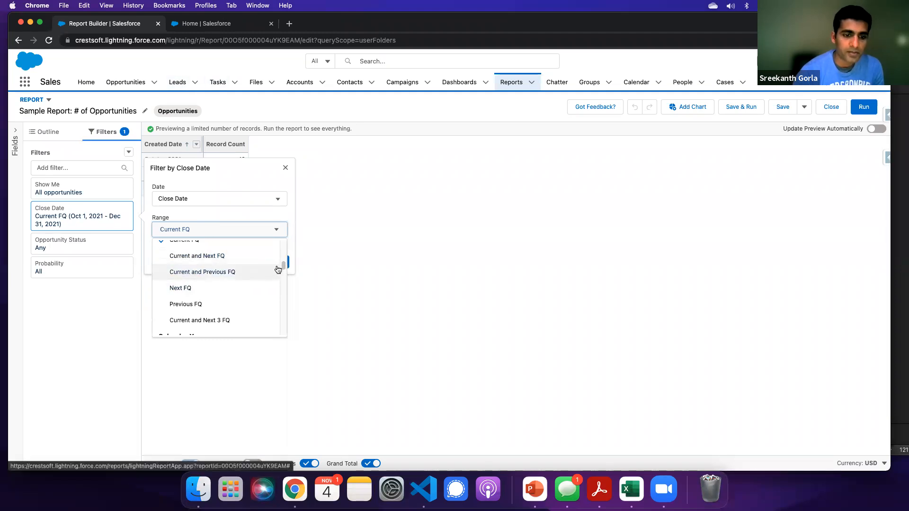
left_click_drag(283, 264, 284, 270)
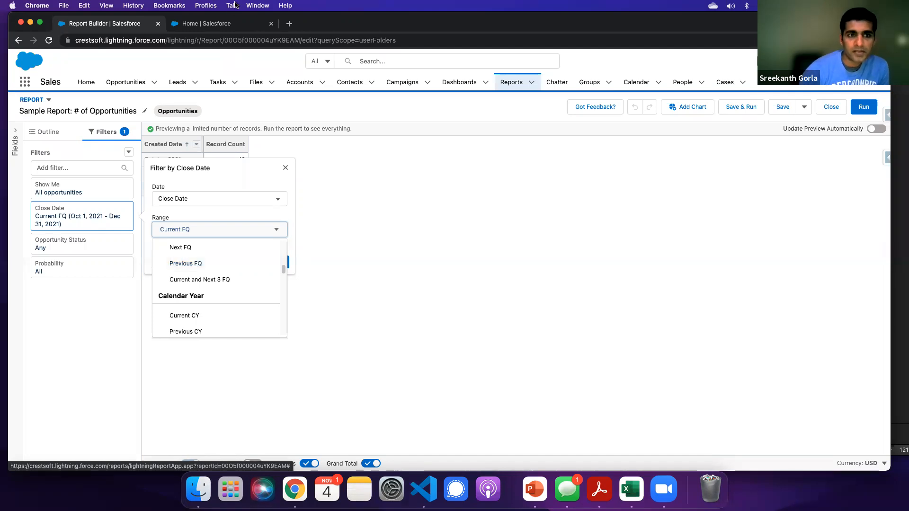
left_click(232, 24)
left_click(105, 23)
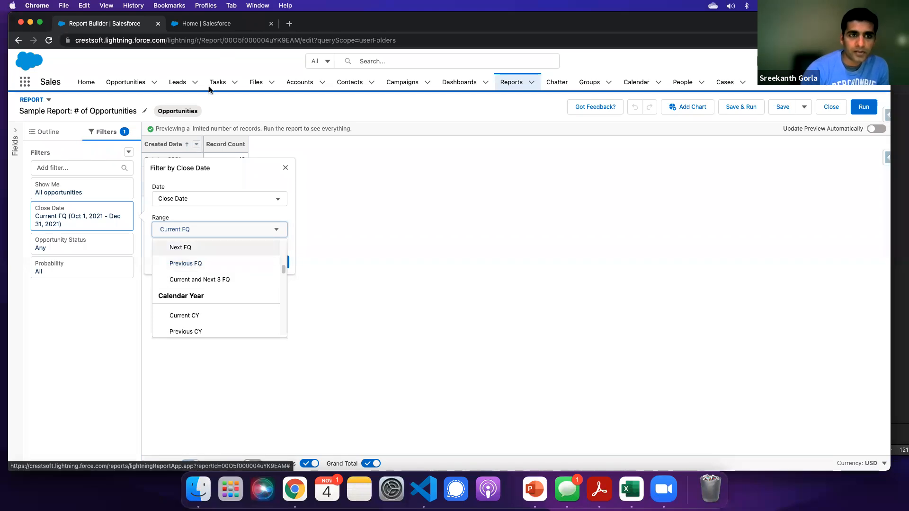
left_click(219, 24)
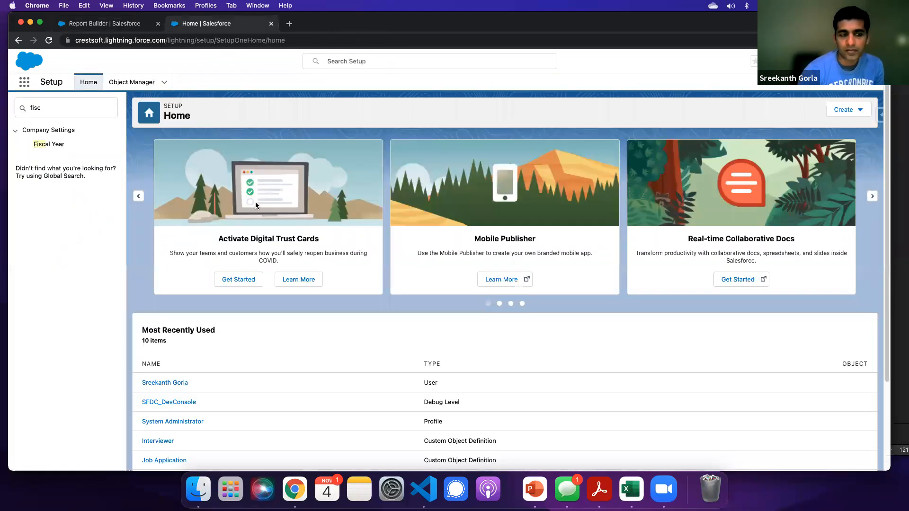
left_click(123, 26)
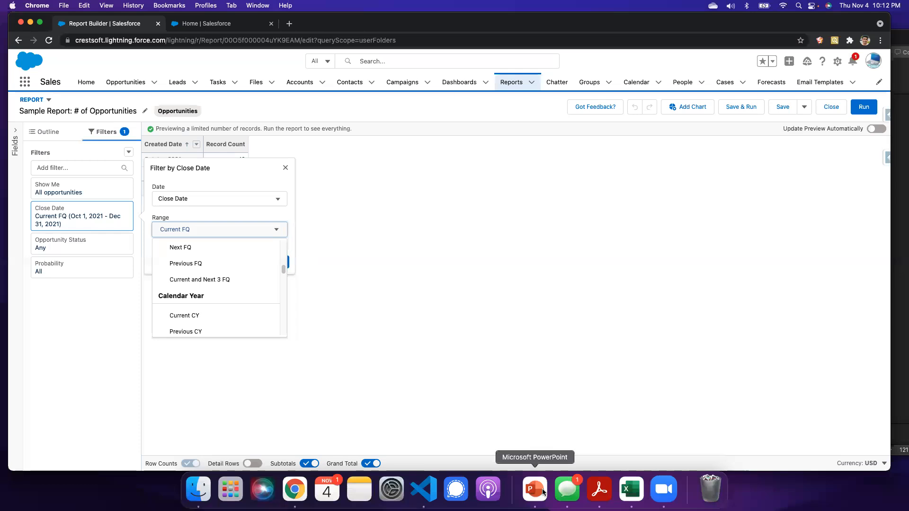
Reopen the Fiscal Year settings, set the Fiscal Year Start Month to January and save the change.
left_click(228, 24)
left_click(49, 144)
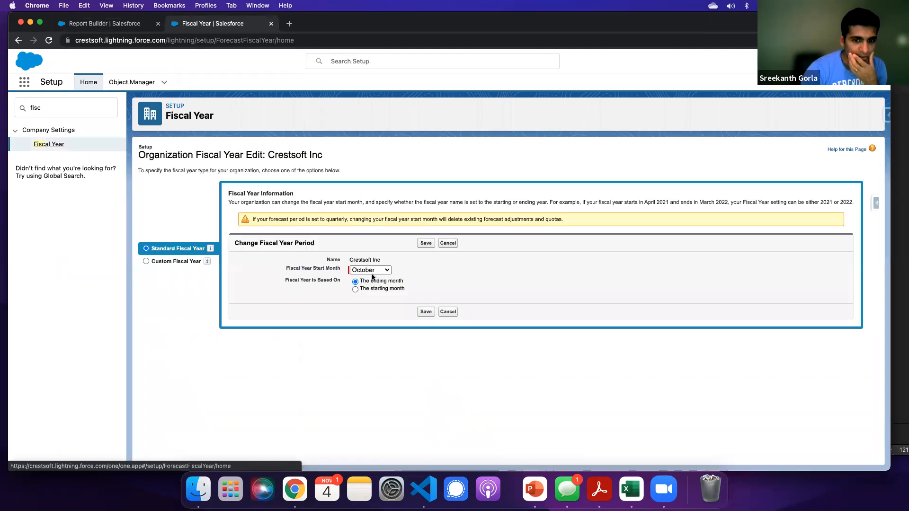
left_click(377, 271)
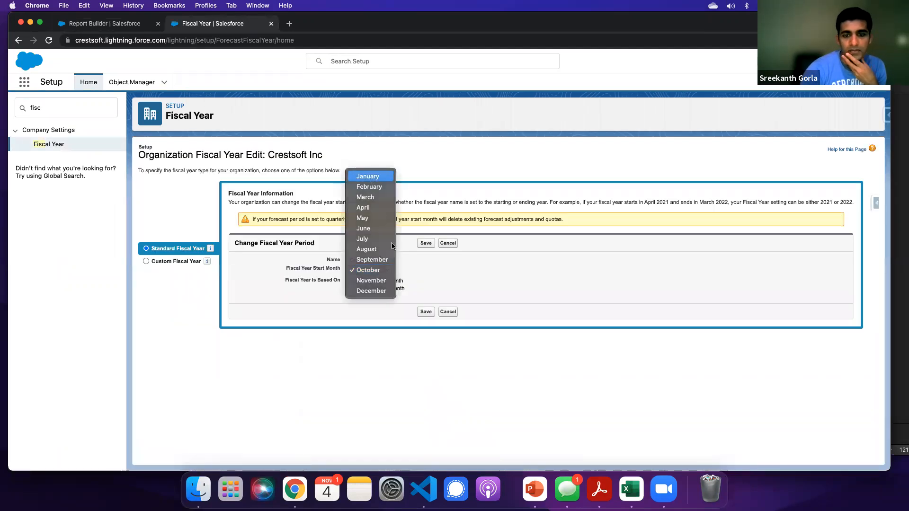
left_click(373, 176)
left_click(425, 244)
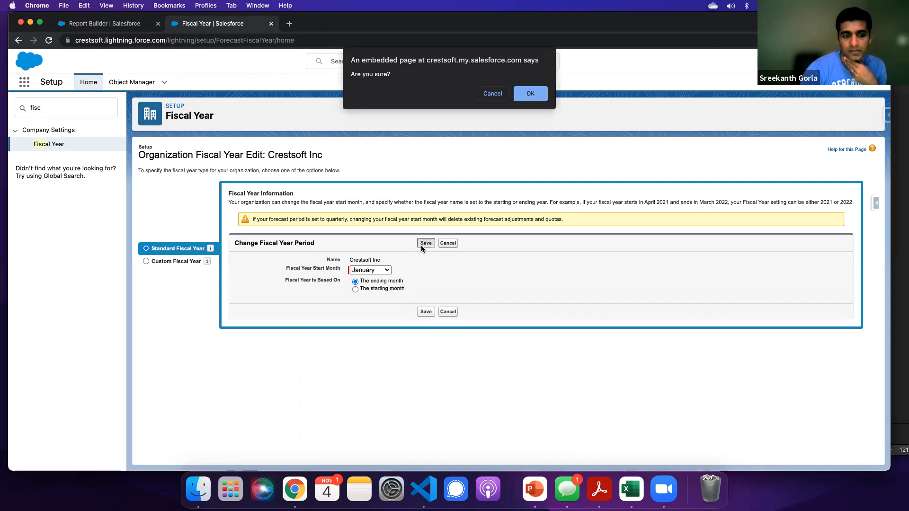
left_click(528, 97)
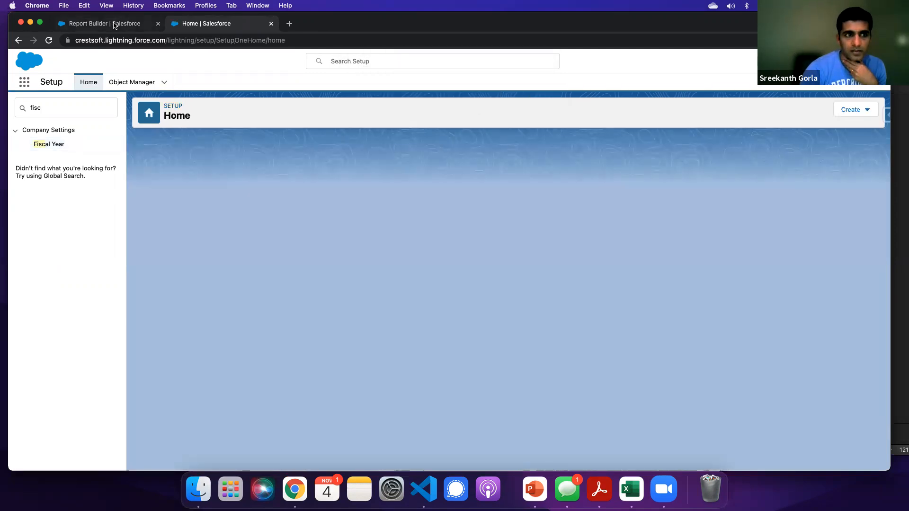
Return to the opportunities report, reload it and check the date range of its Close Date filter.
left_click(114, 25)
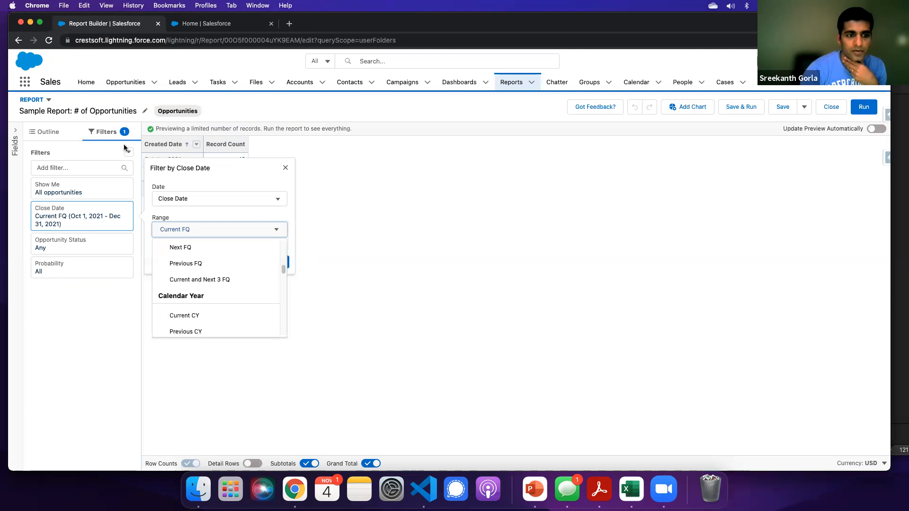
left_click(50, 41)
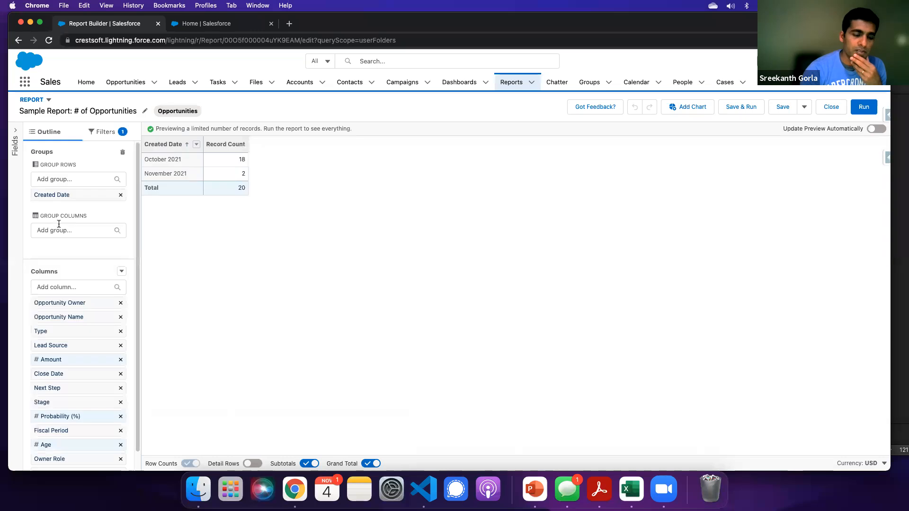
left_click(109, 135)
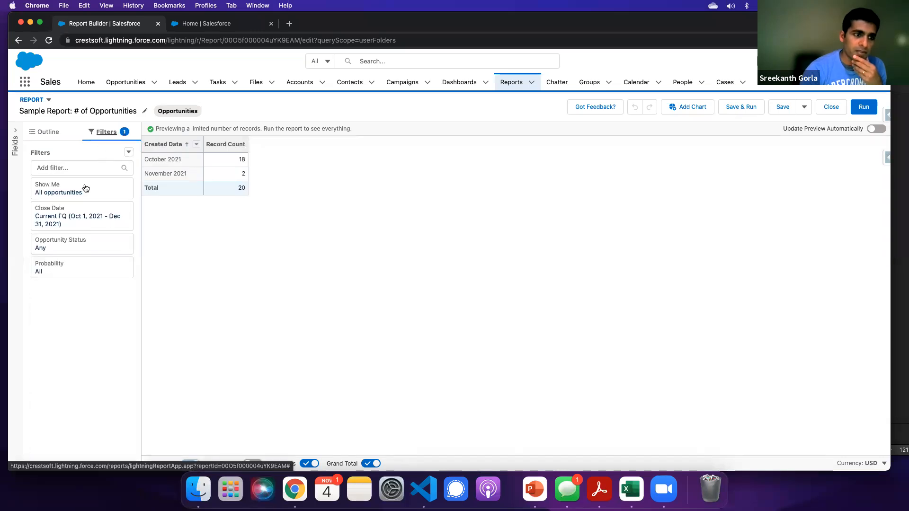
left_click(69, 221)
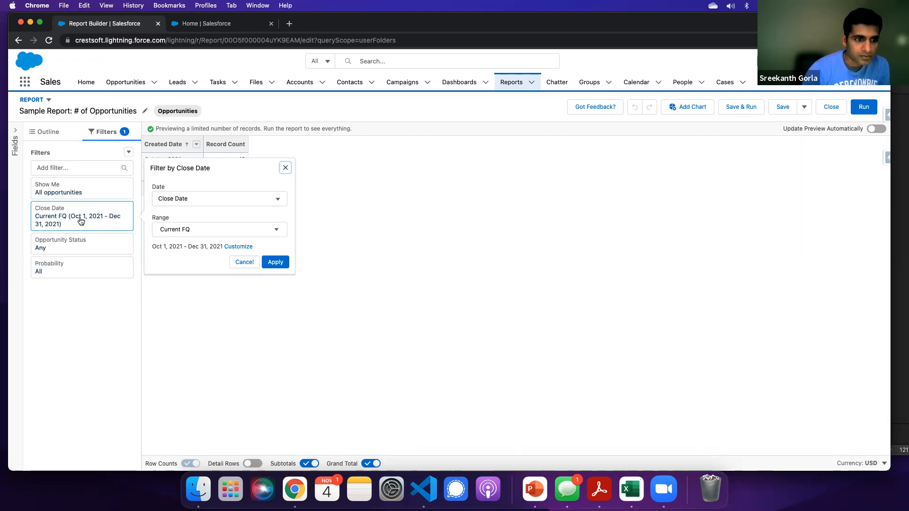
Close and reopen the report's Close Date filter to check its date field and current fiscal quarter range.
left_click(253, 263)
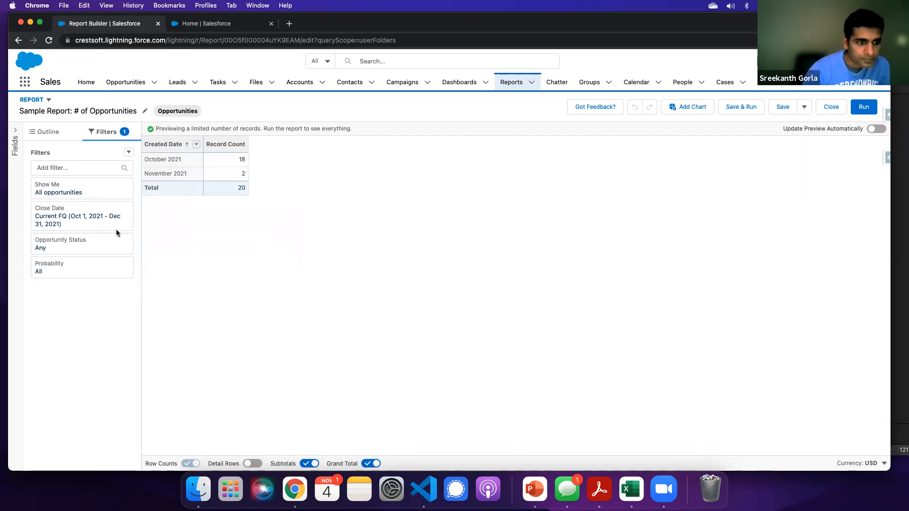
left_click(71, 216)
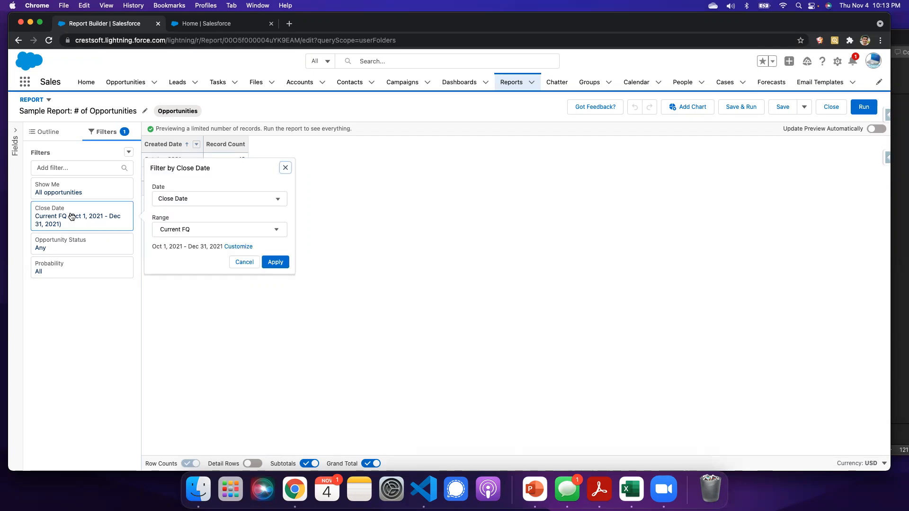
left_click(193, 198)
left_click(187, 231)
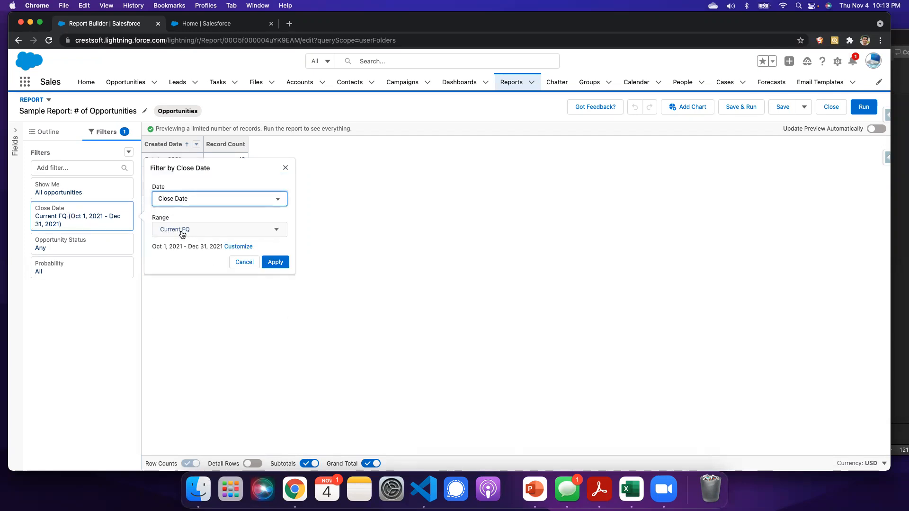
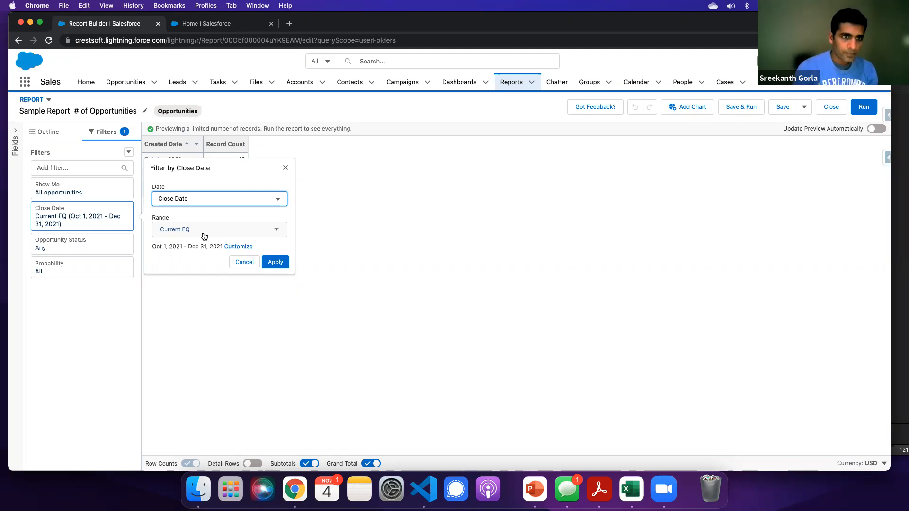
Reopen the Fiscal Year settings, review the warning about forecast adjustments and quotas, and save the standard fiscal year.
left_click(203, 24)
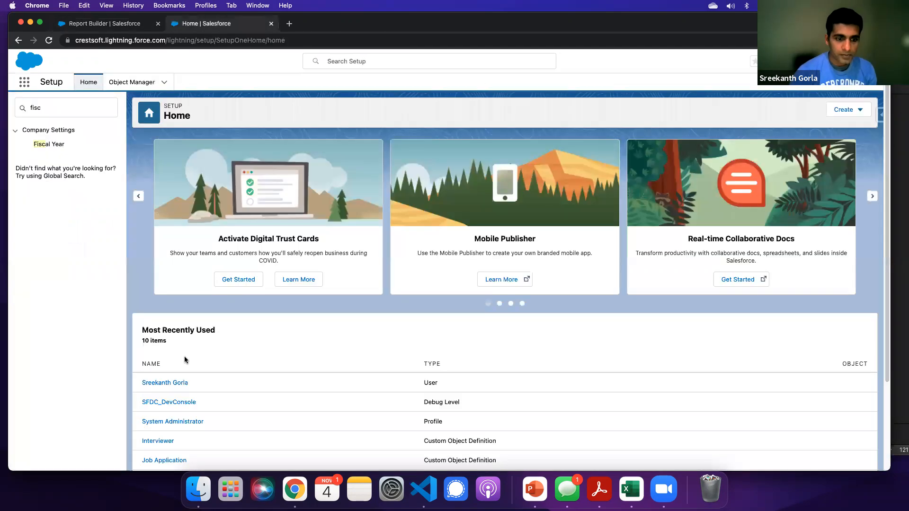
left_click(93, 155)
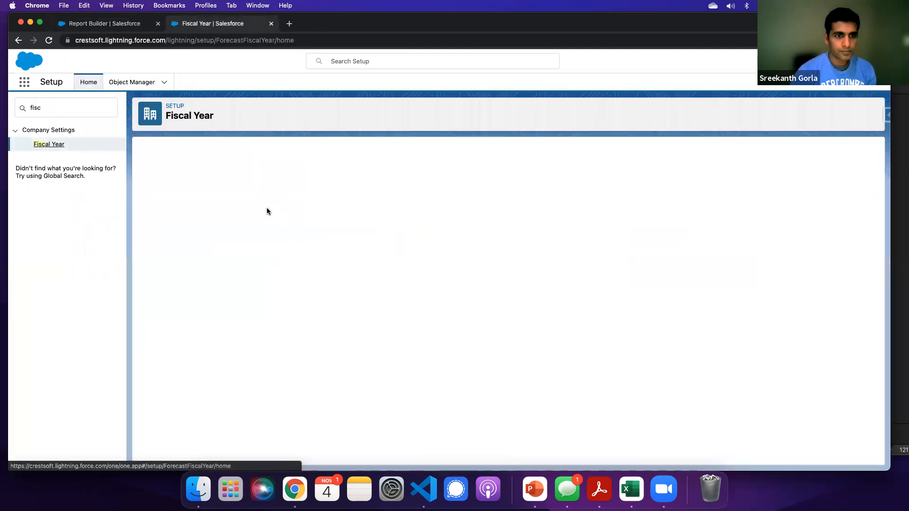
left_click_drag(255, 221, 581, 221)
left_click(503, 265)
left_click(423, 244)
Reload the opportunities report and set the Close Date filter's range to Current FY.
left_click(106, 25)
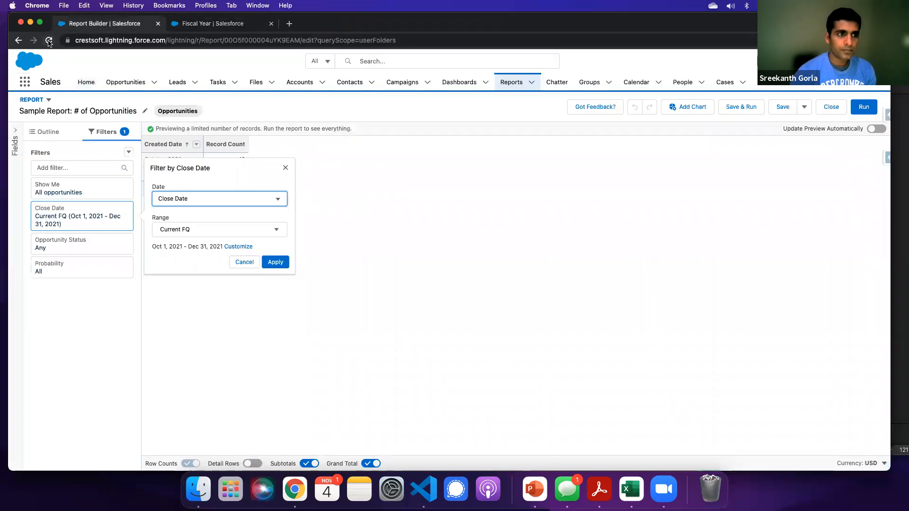
left_click(49, 41)
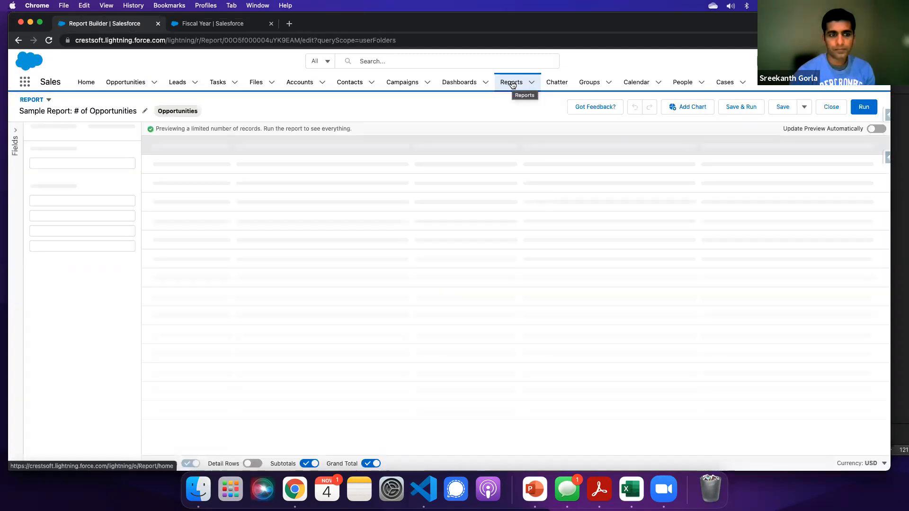
left_click(106, 135)
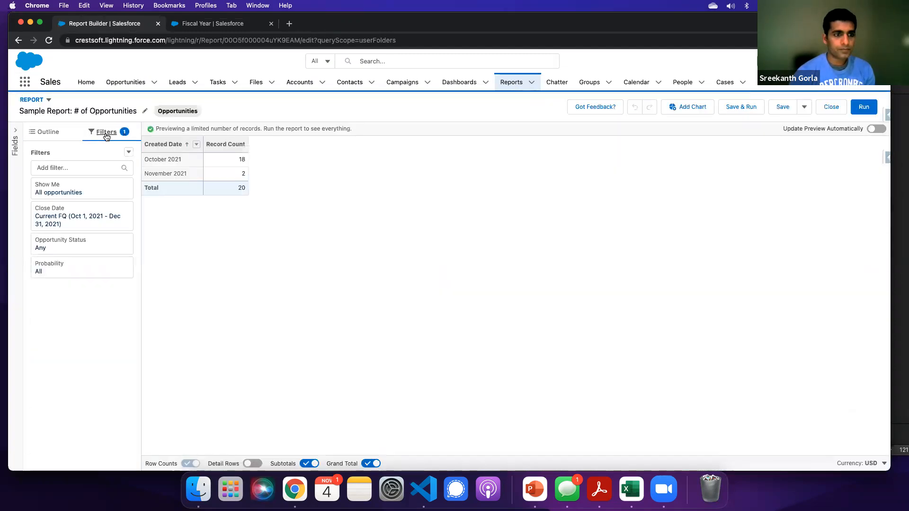
left_click(68, 221)
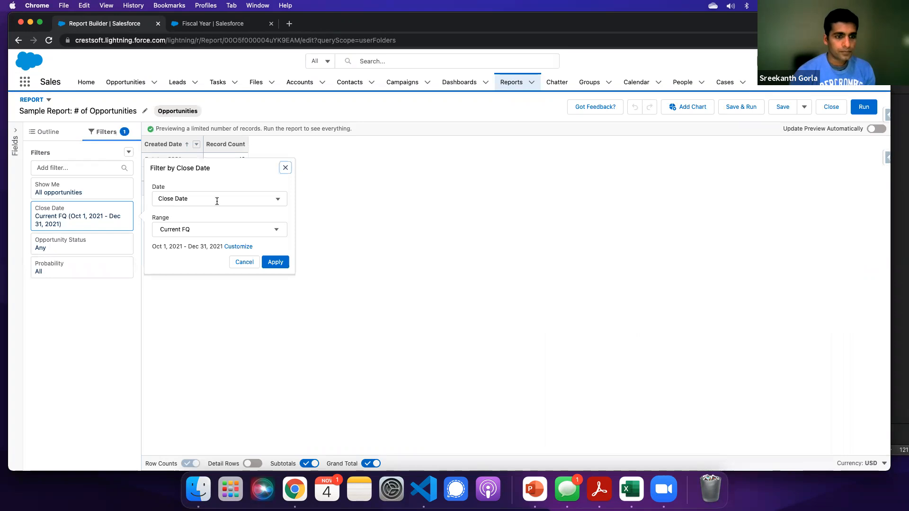
left_click(211, 230)
left_click(193, 302)
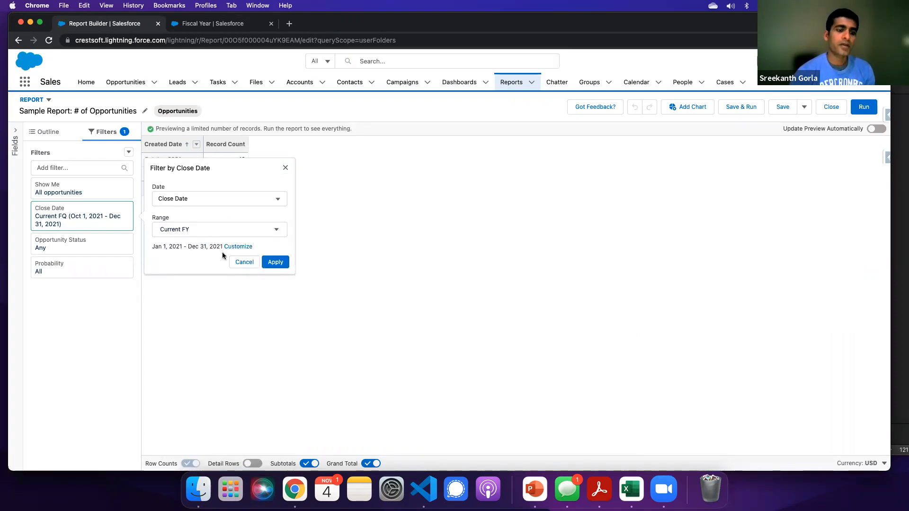
left_click(277, 262)
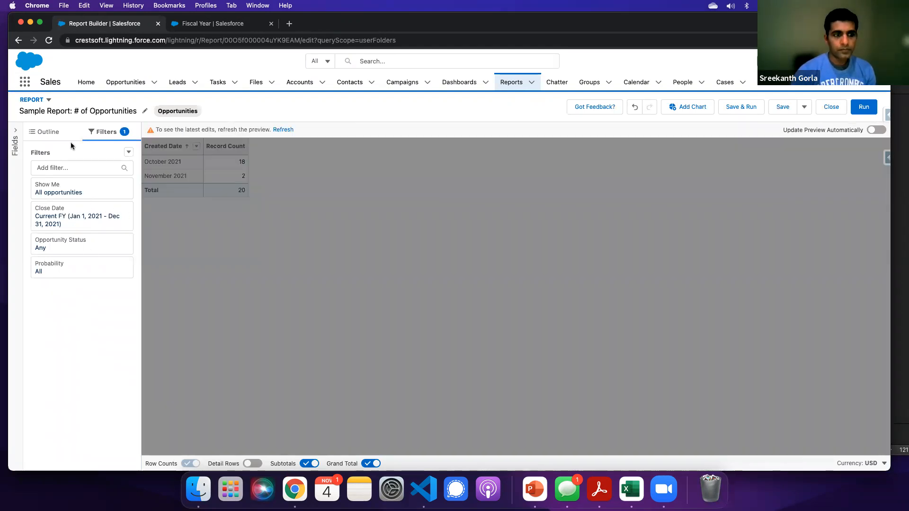
In the Fiscal Year settings, choose Custom Fiscal Year, acknowledge the implications and enable custom fiscal years.
left_click(198, 26)
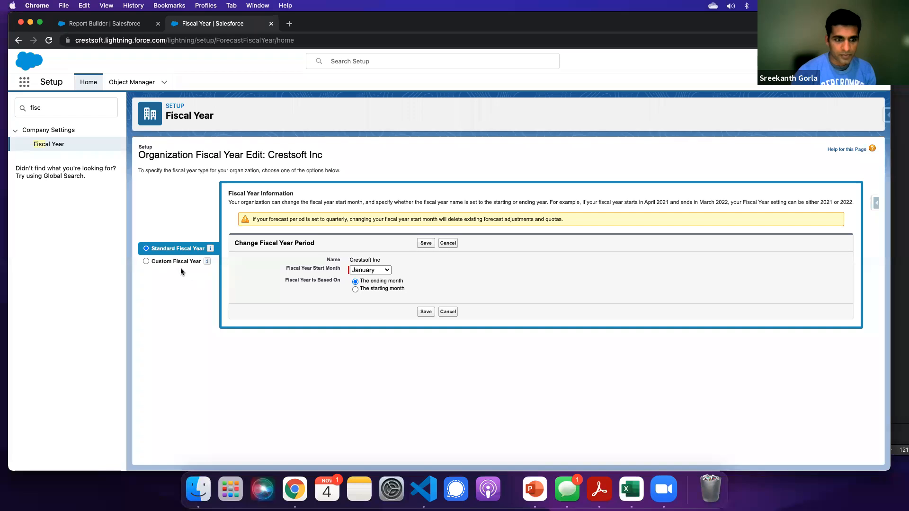
left_click(147, 261)
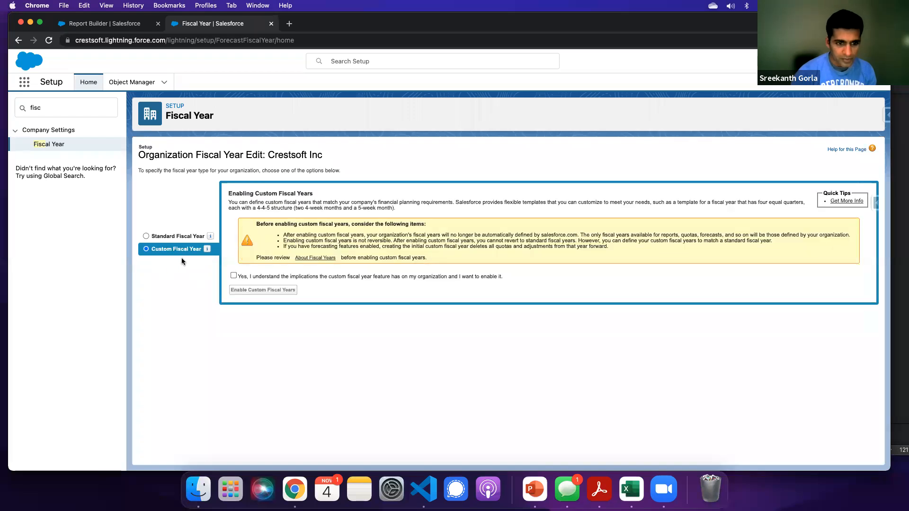
left_click(234, 276)
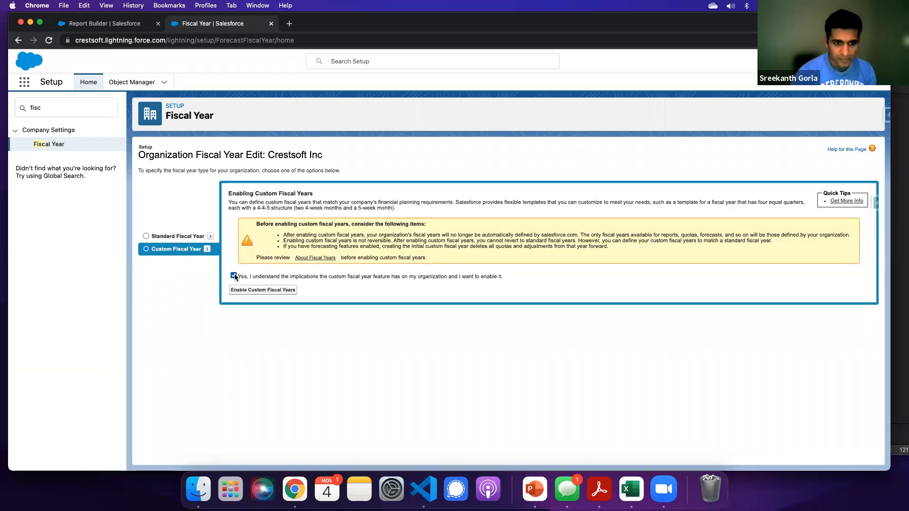
left_click(253, 292)
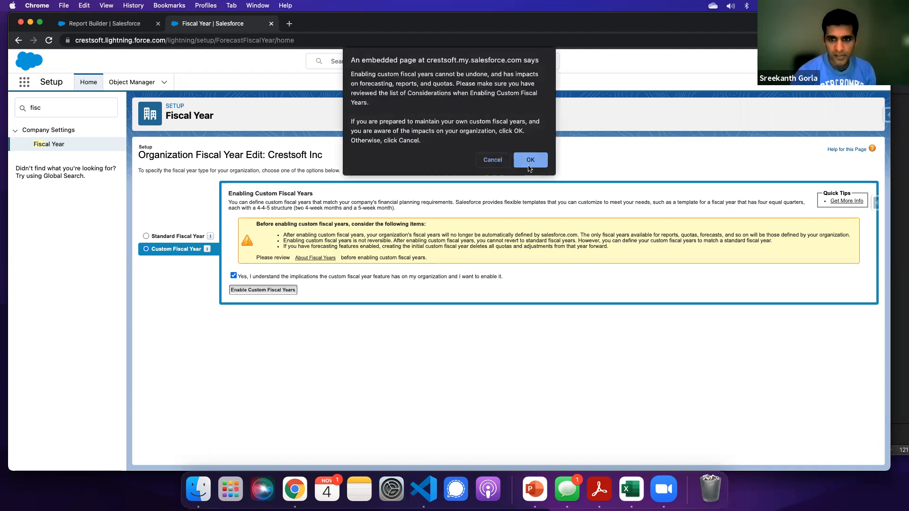
left_click(529, 159)
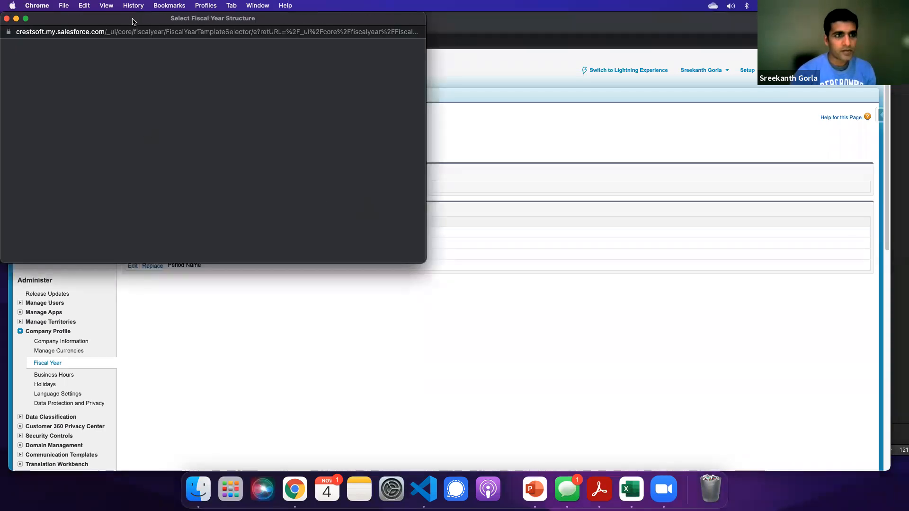
Examine the custom fiscal year structure templates, cancel the selection and compare the two Fiscal Year setup pages.
left_click_drag(227, 19, 382, 34)
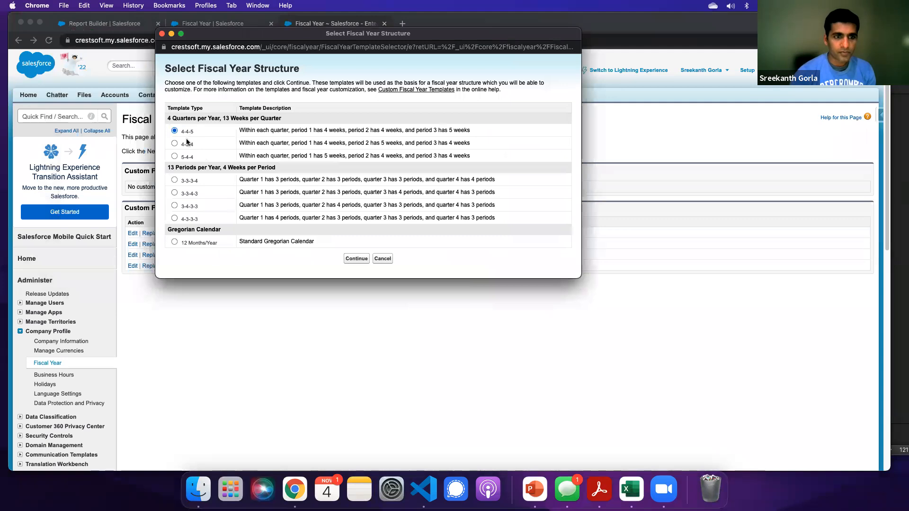
left_click_drag(220, 117, 283, 118)
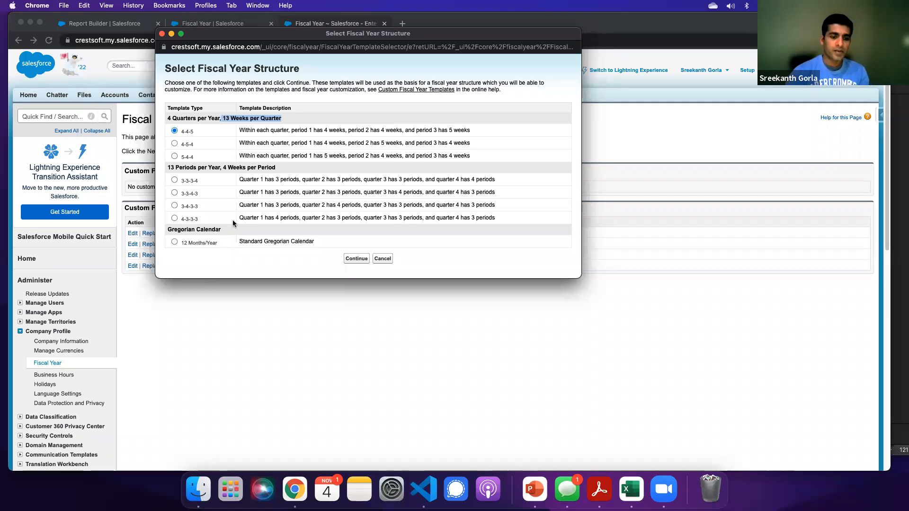
left_click_drag(240, 241, 312, 245)
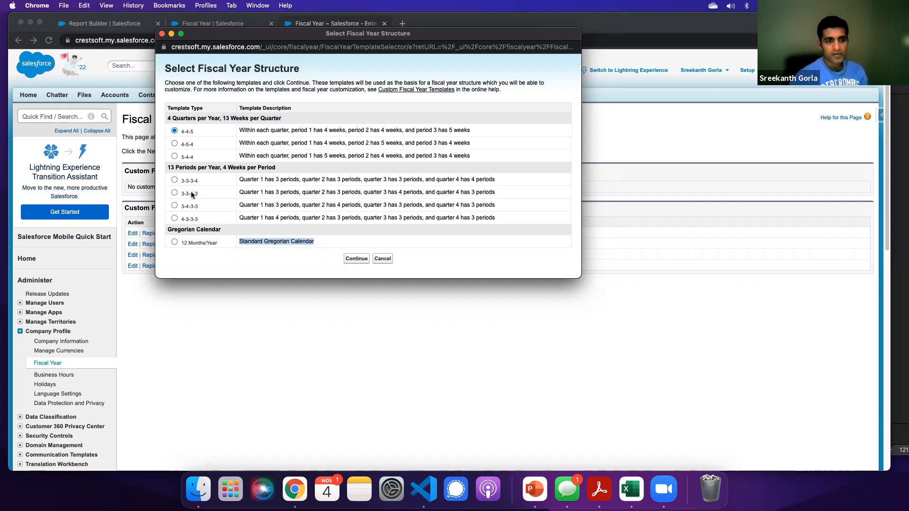
left_click_drag(166, 168, 290, 171)
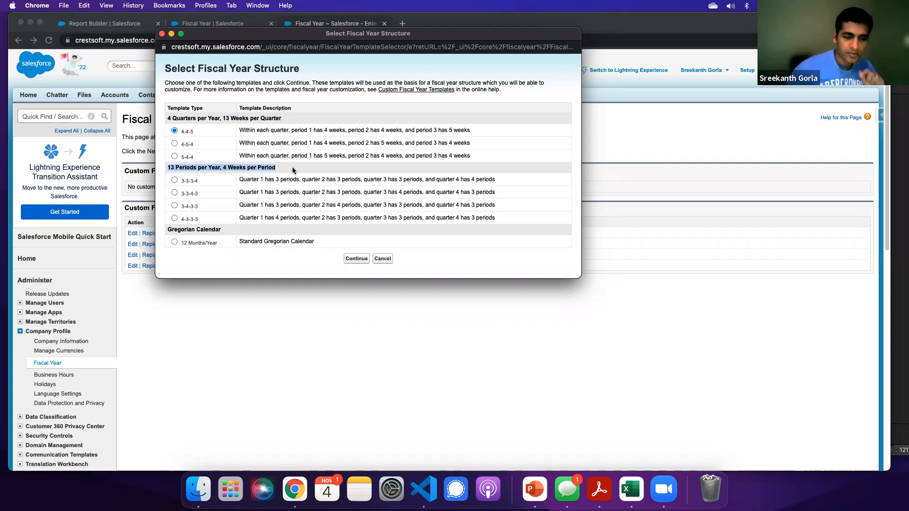
left_click(383, 259)
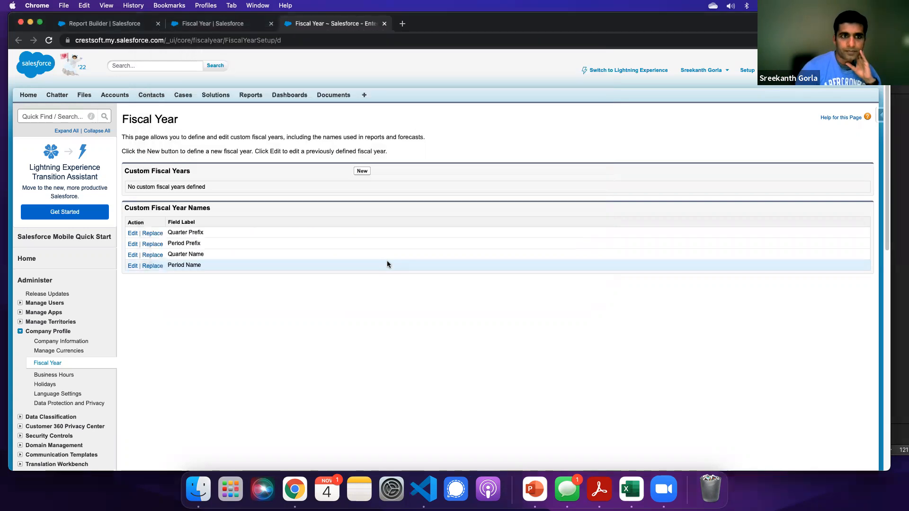
left_click(223, 26)
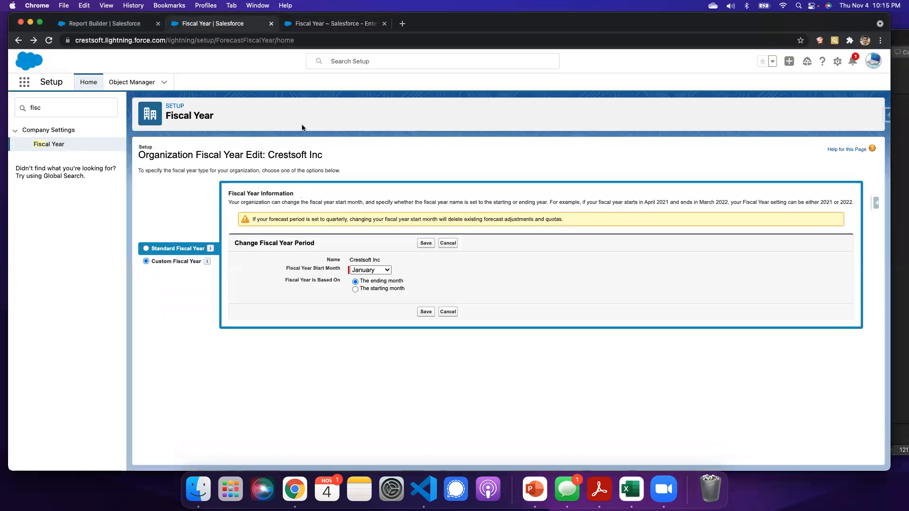
left_click(329, 24)
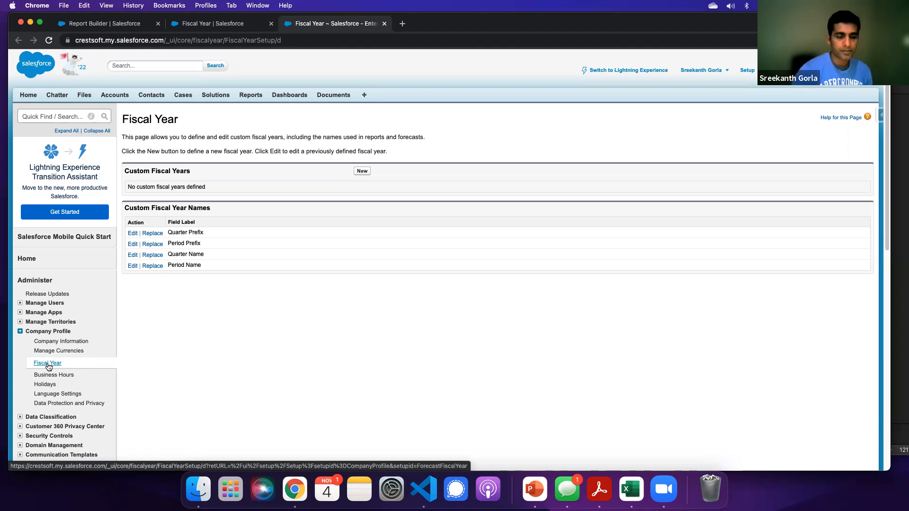
Search the web in a new tab for "gregorian calendar" and open its Wikipedia article.
left_click(402, 23)
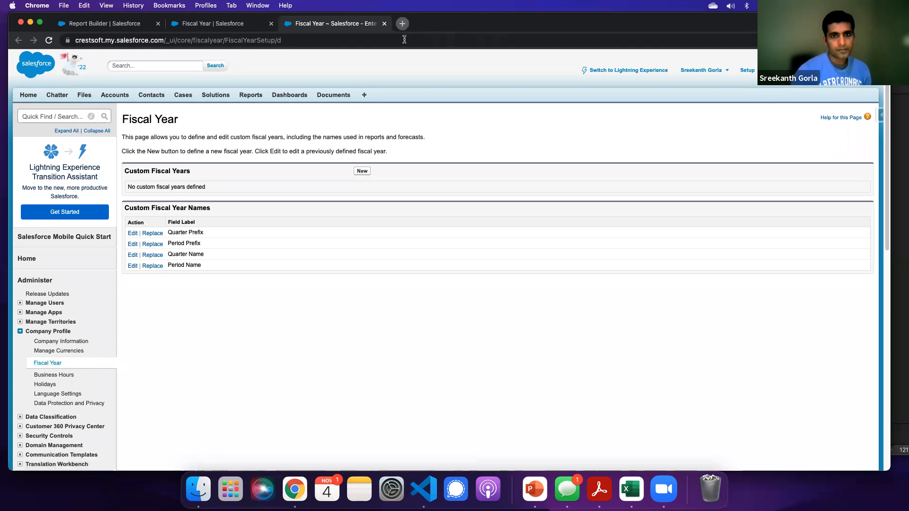
type("greg")
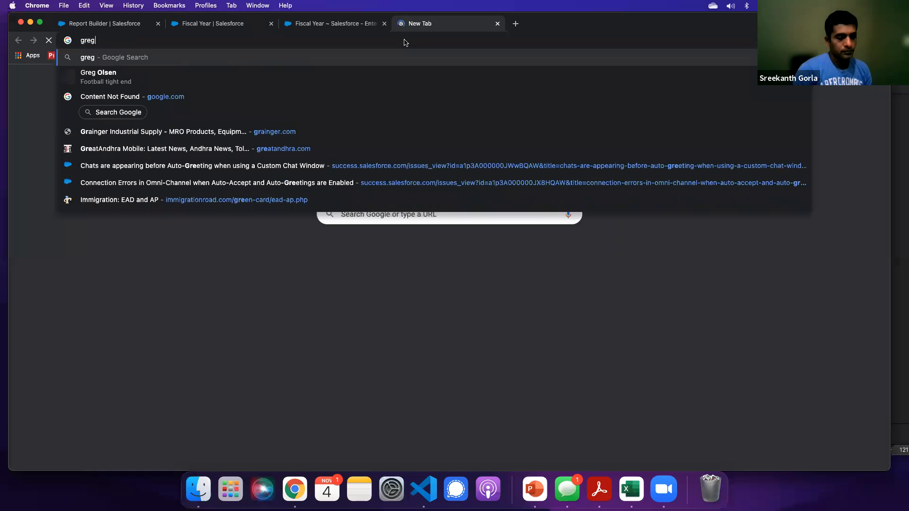
type("arian ca")
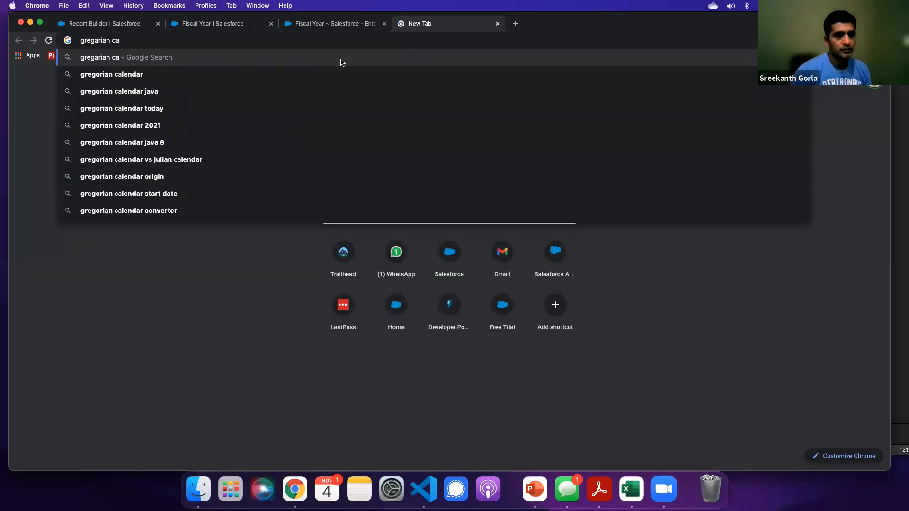
left_click(152, 73)
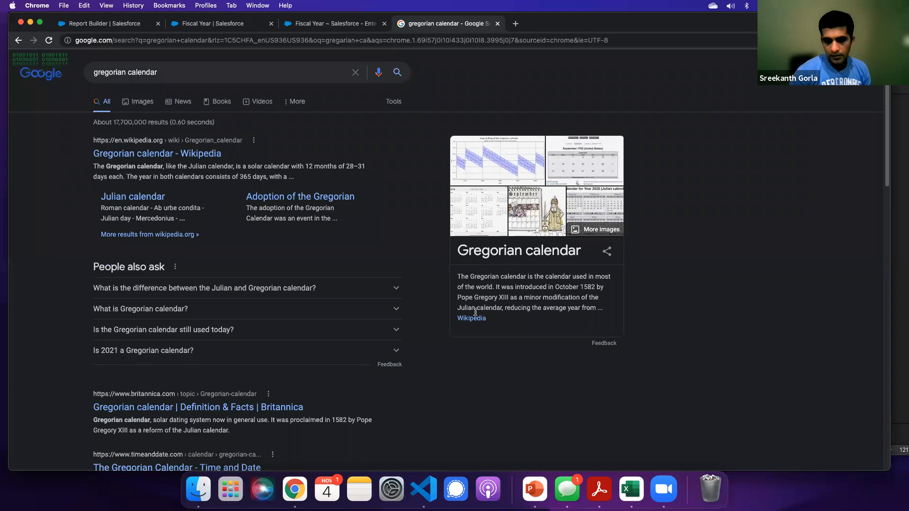
left_click(472, 318)
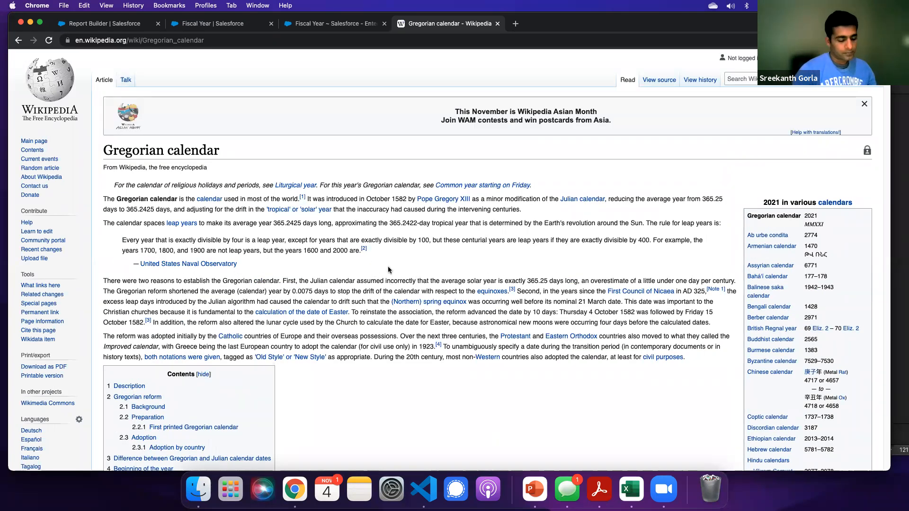
Find "janu" in the Wikipedia article to look up the Gregorian calendar's months.
key("super+f")
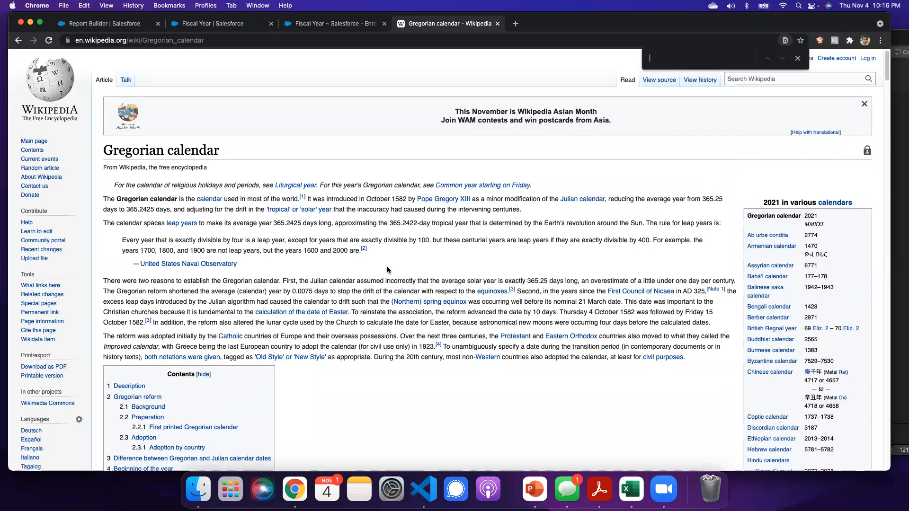
type("janu")
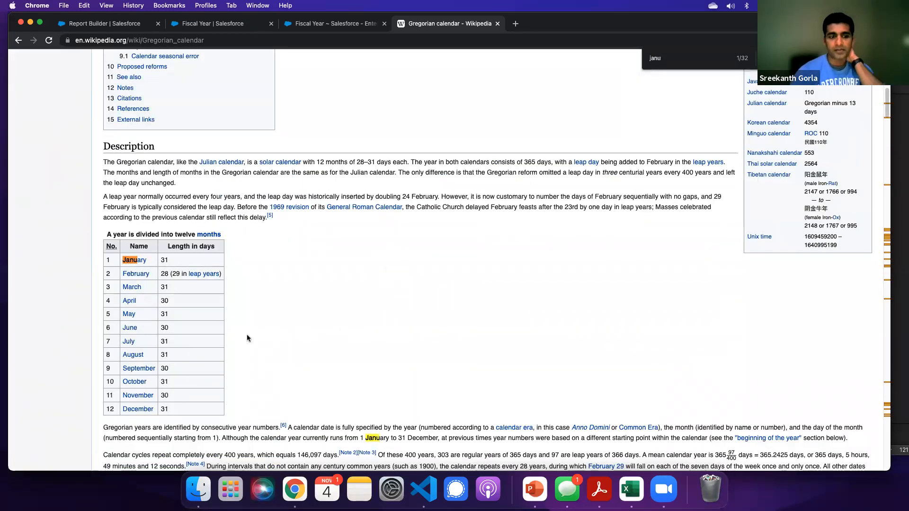
key("Escape")
Switch to PowerPoint to review the Salesforce Org Setup and Currencies slides, then return to the opportunities report in Chrome.
left_click(326, 27)
left_click(205, 28)
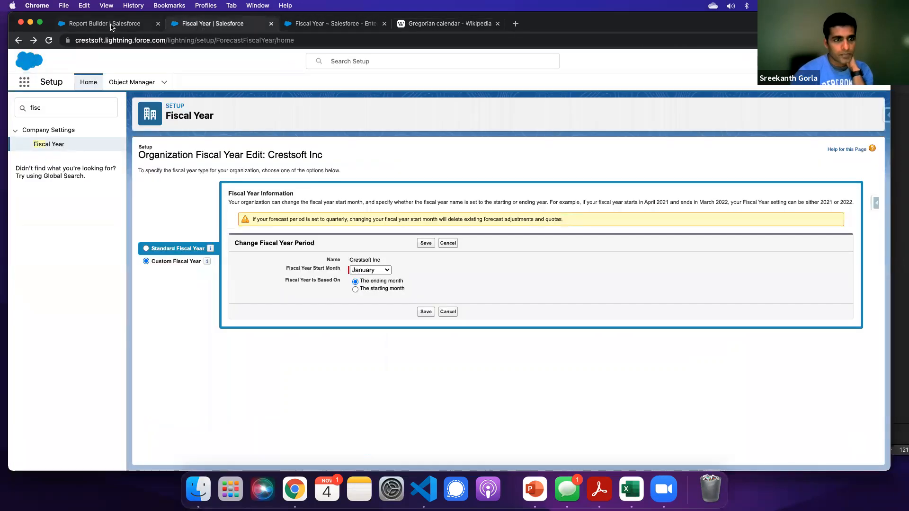
left_click(111, 27)
left_click(535, 489)
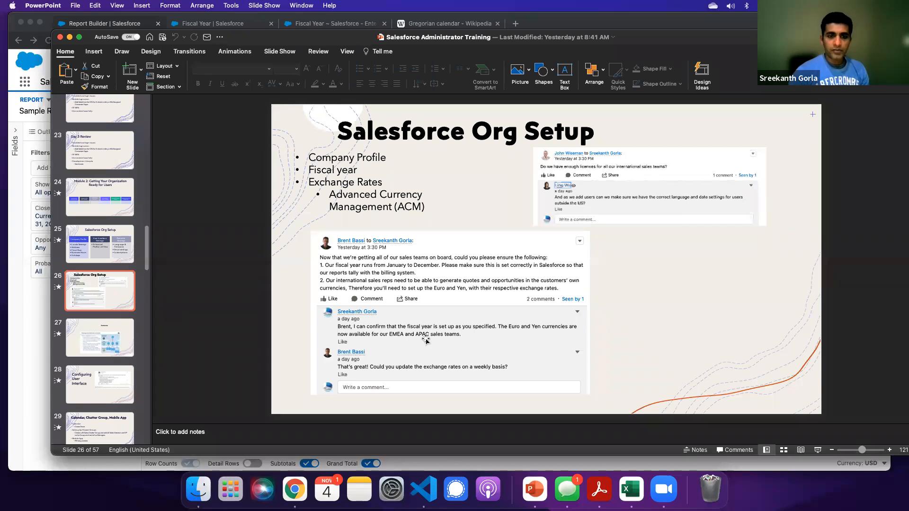
left_click(105, 339)
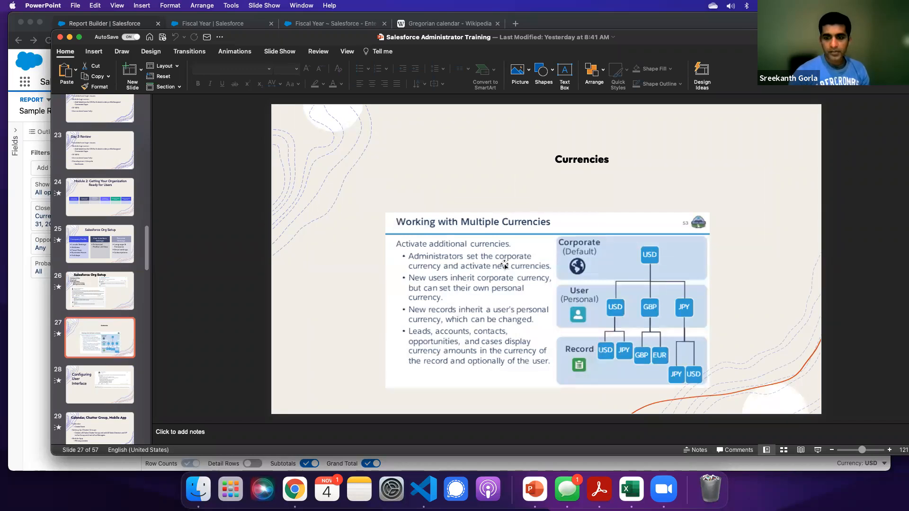
left_click(288, 488)
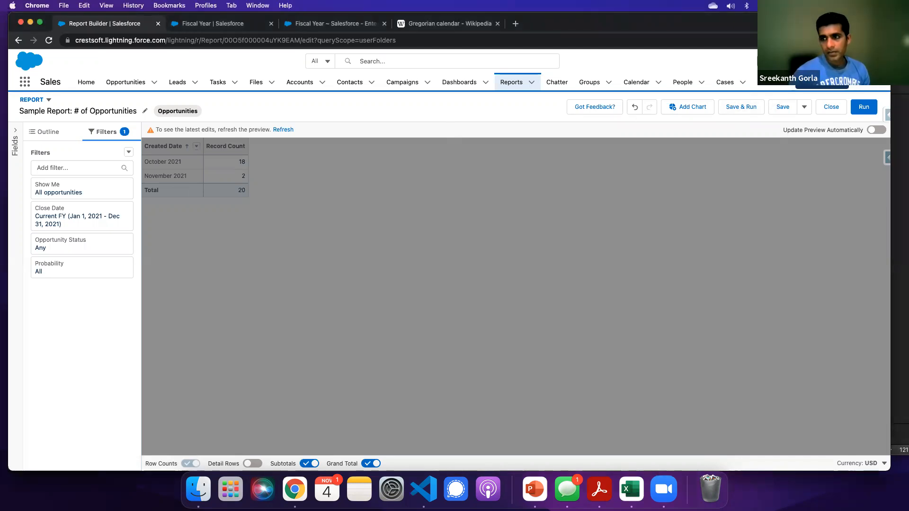
Open the administrator's user record in Setup, set its currency to GBP - British Pound and save.
left_click(841, 61)
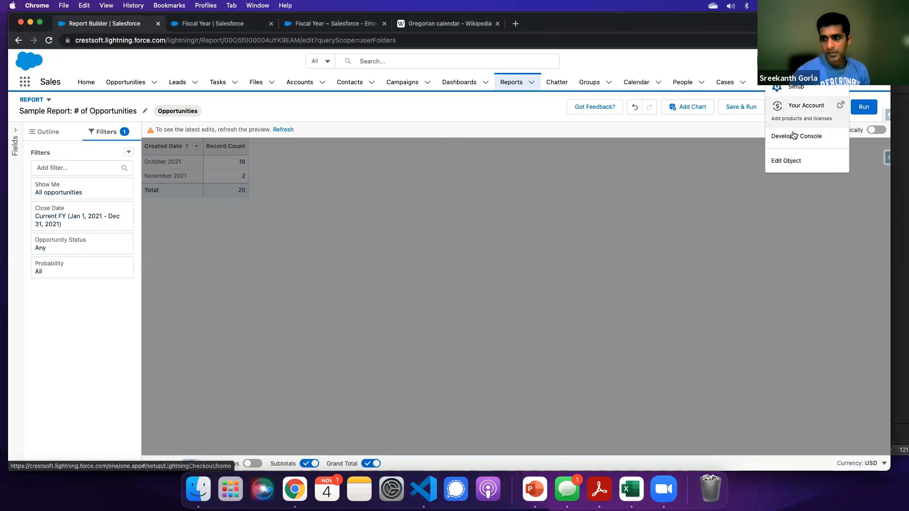
left_click(790, 88)
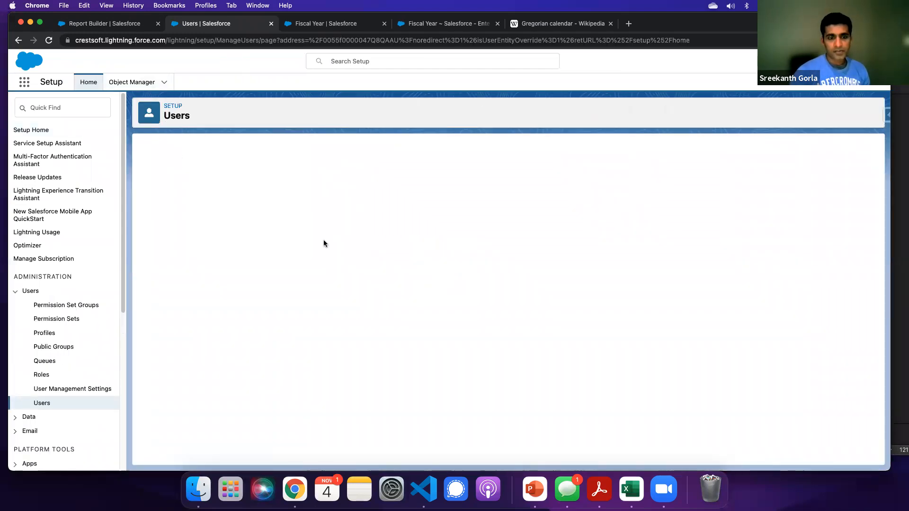
left_click(372, 182)
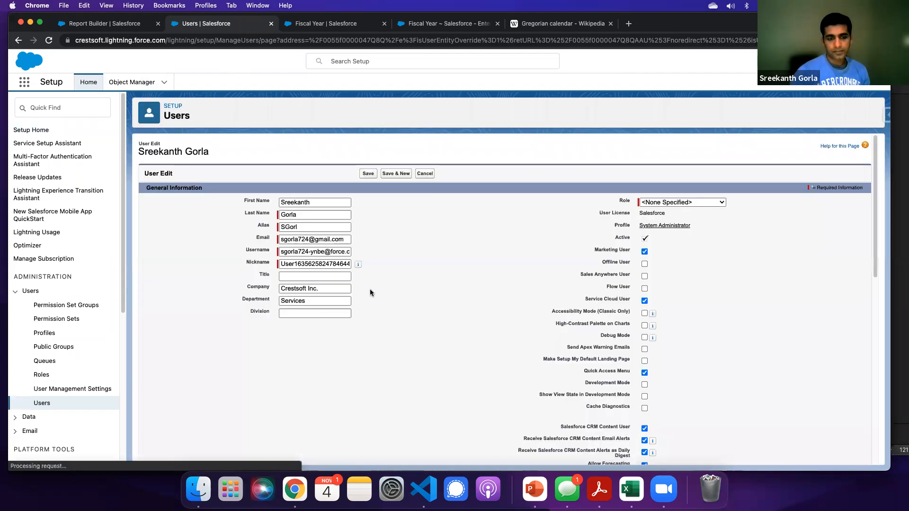
scroll(369, 289, "down", 10)
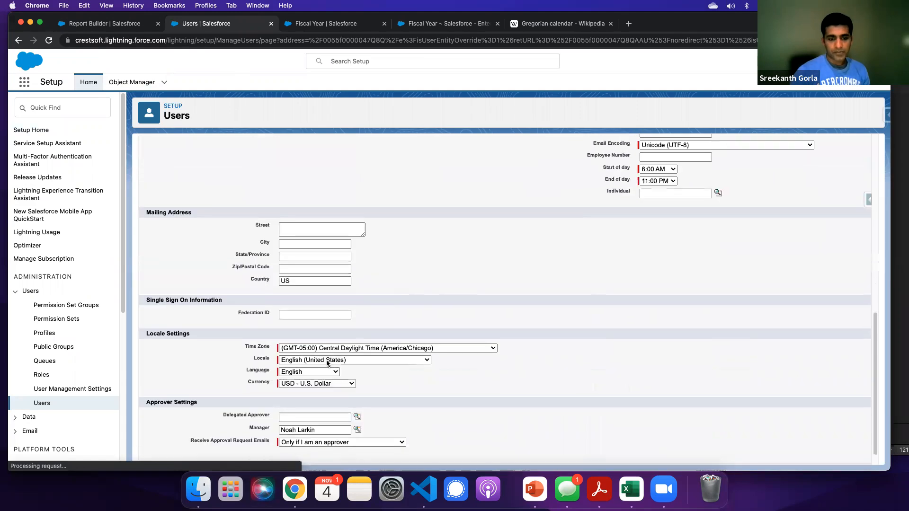
scroll(371, 308, "down", 15)
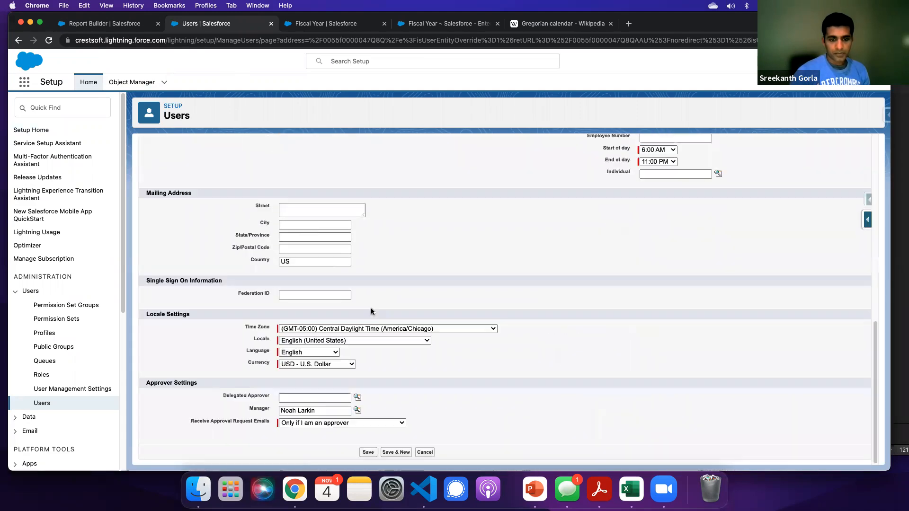
left_click(308, 365)
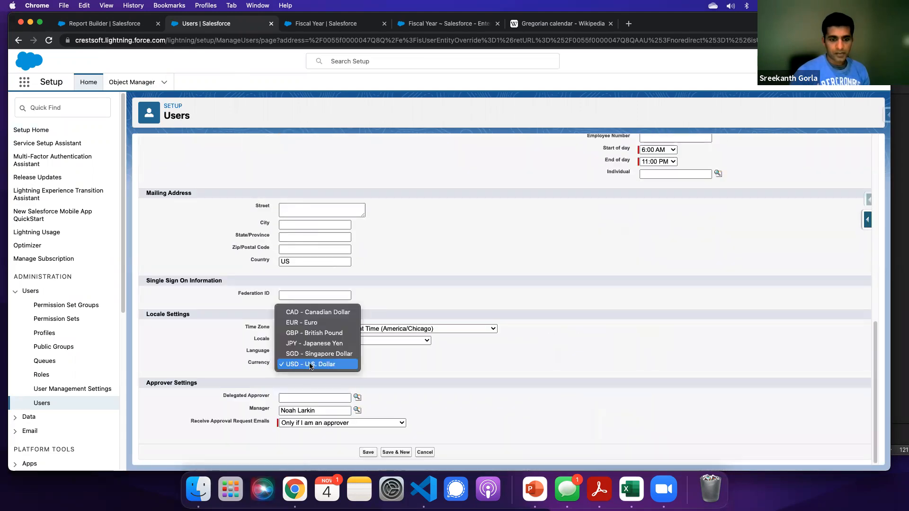
left_click(315, 334)
left_click(369, 452)
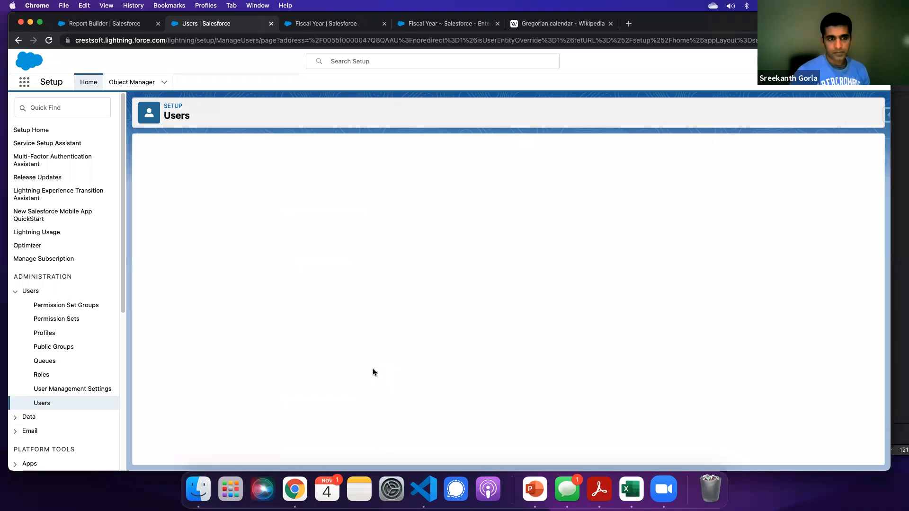
Leave the report for the Opportunities list, discarding the unsaved report changes, and open the Test 2 opportunity.
left_click(94, 26)
left_click(132, 86)
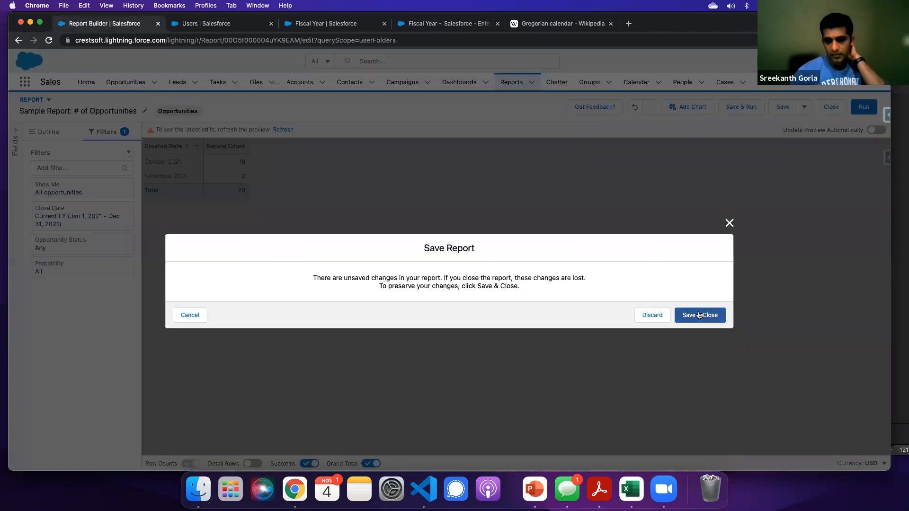
left_click(654, 315)
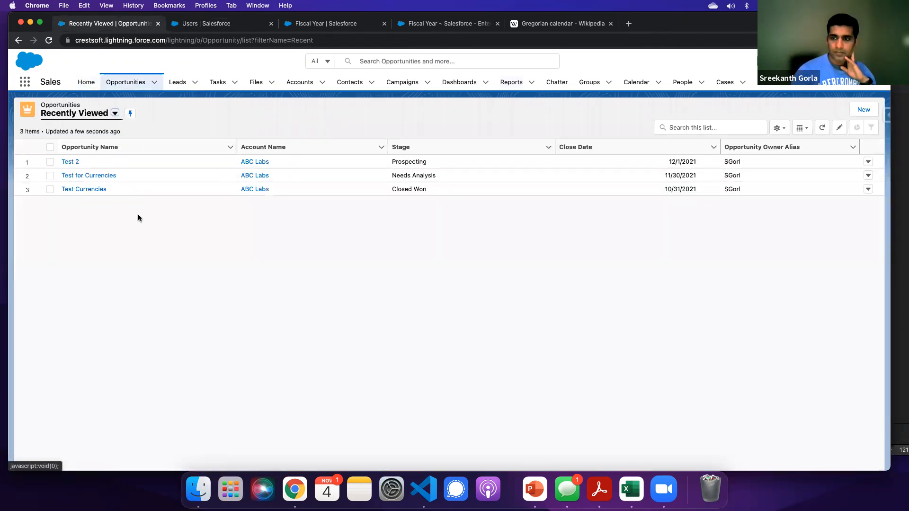
left_click(72, 162)
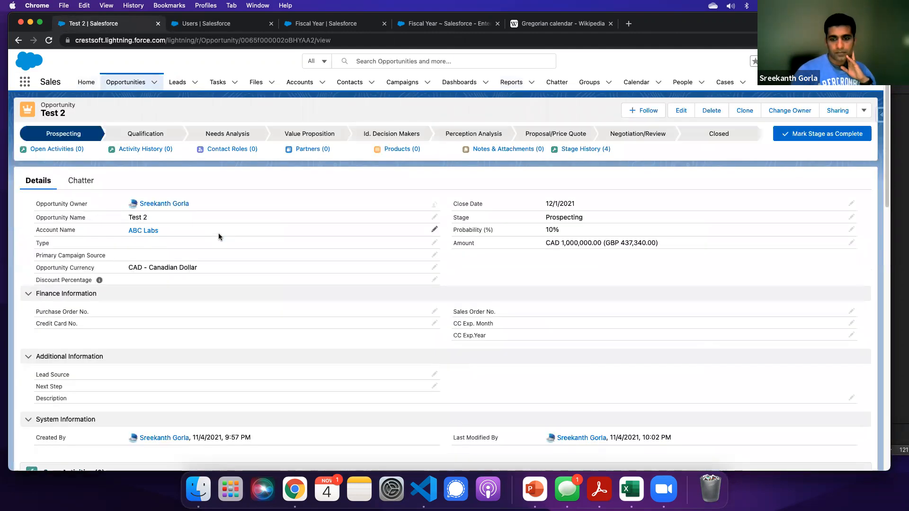
Compare the Test 2 opportunity's amount in the record currency with its converted amount in the user's currency.
left_click_drag(606, 244, 657, 244)
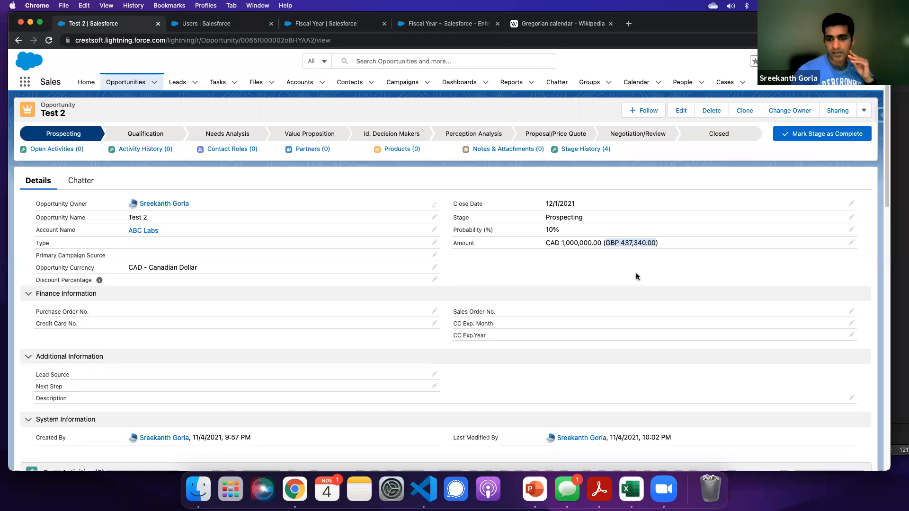
left_click_drag(545, 244, 603, 244)
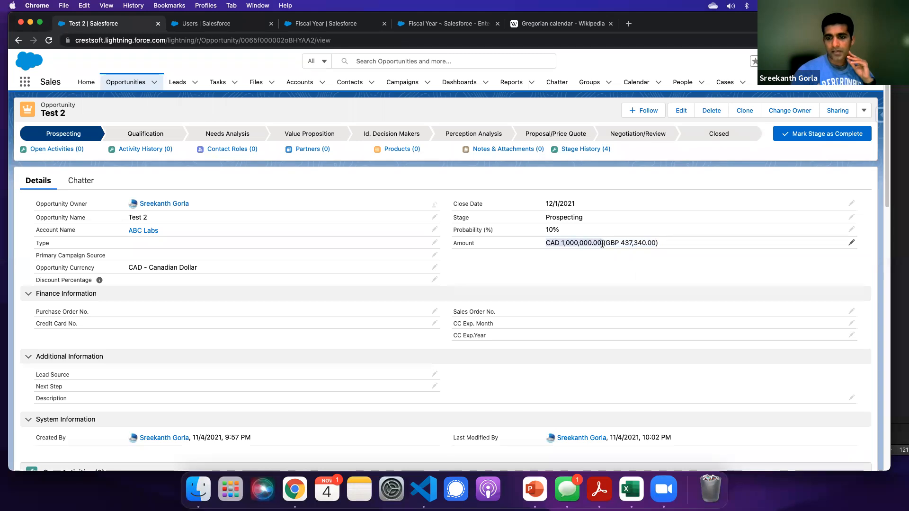
left_click_drag(128, 268, 195, 271)
left_click_drag(607, 243, 657, 244)
left_click(652, 266)
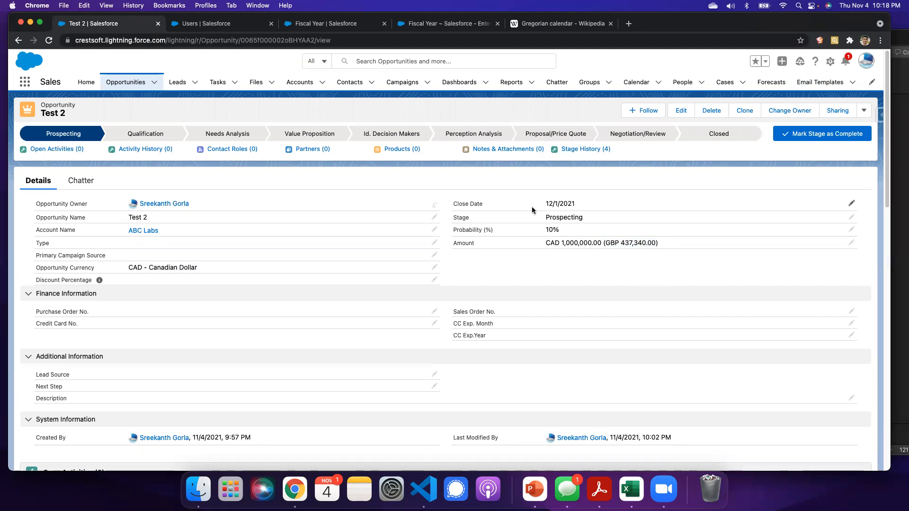
Set the administrator's user record currency to USD - U.S. Dollar and save.
left_click(208, 25)
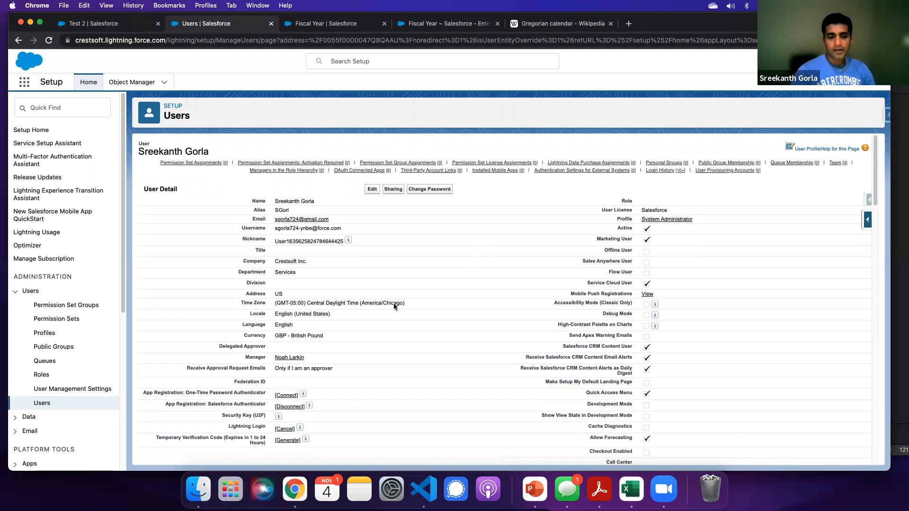
left_click(372, 190)
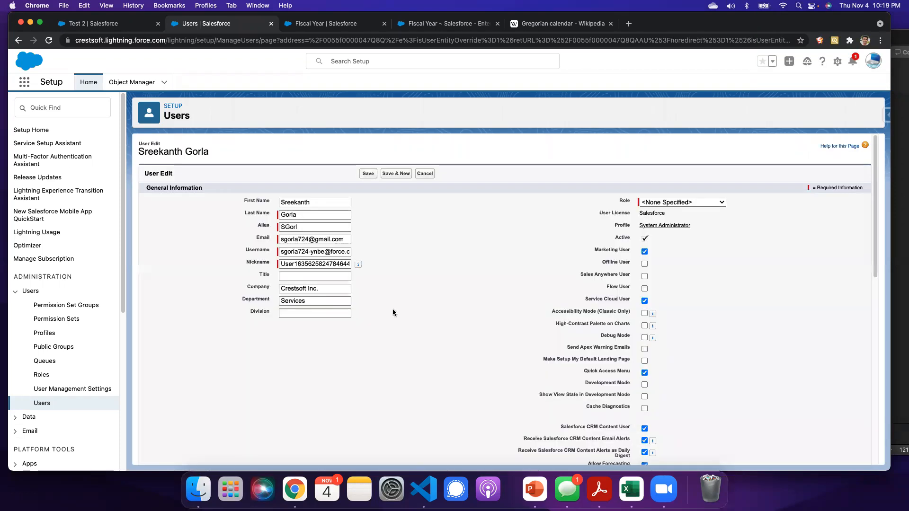
scroll(393, 313, "down", 10)
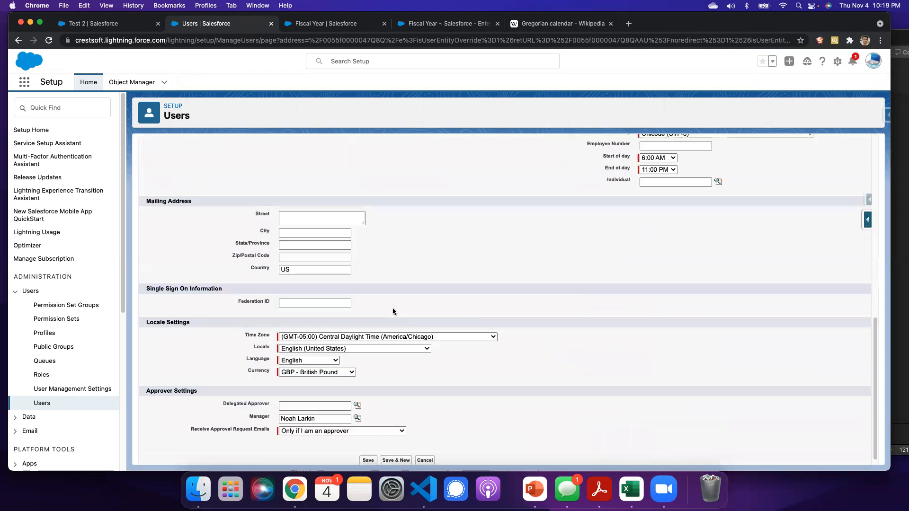
left_click(299, 365)
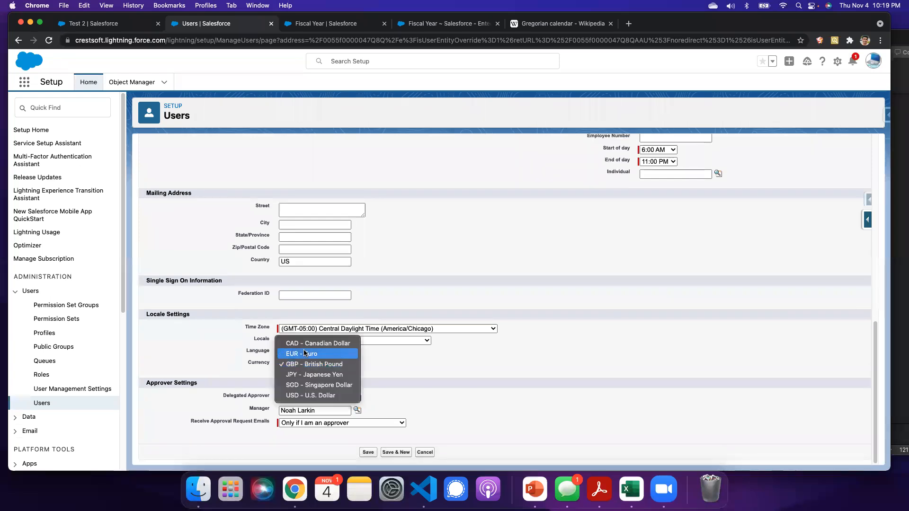
left_click(305, 396)
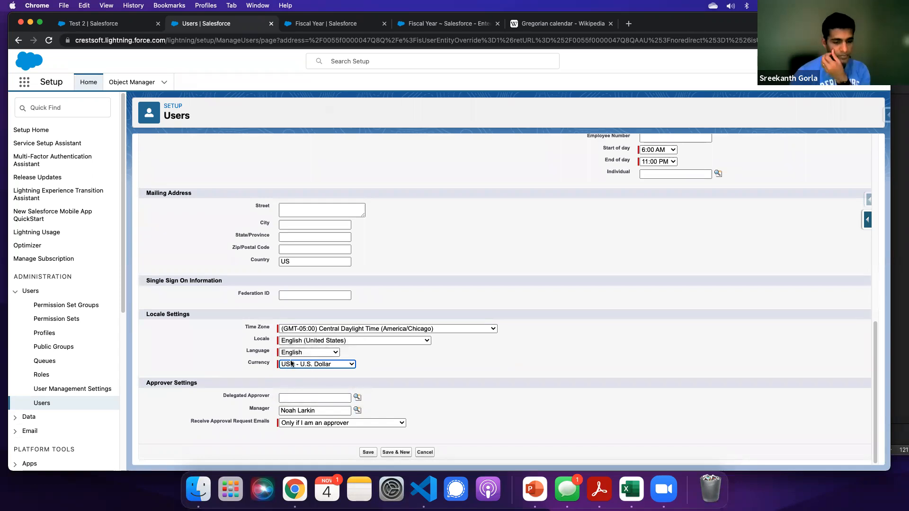
left_click(368, 452)
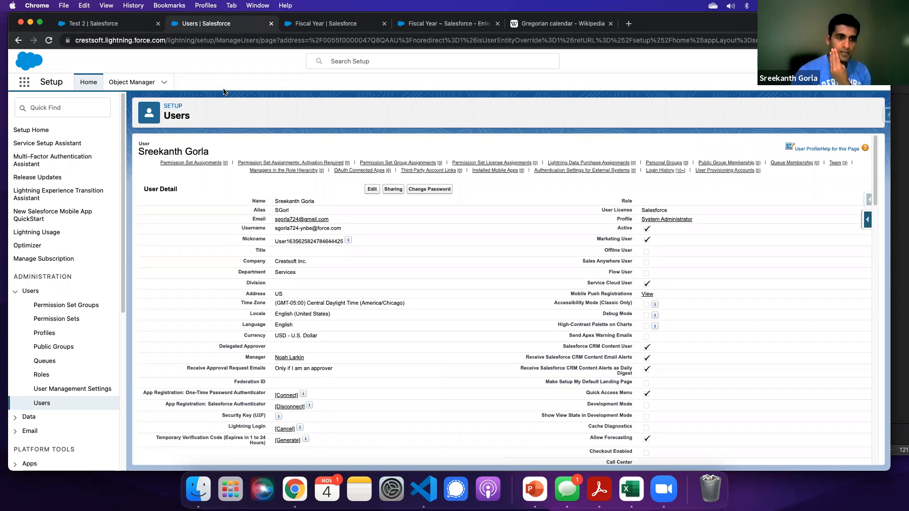
Reload the Test 2 opportunity, then set its Opportunity Currency to USD - U.S. Dollar and save the record.
left_click(100, 27)
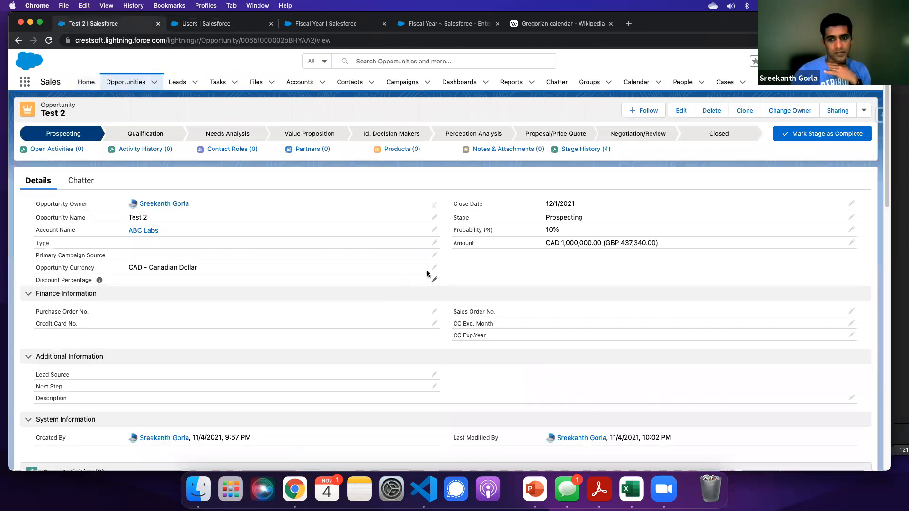
left_click(48, 39)
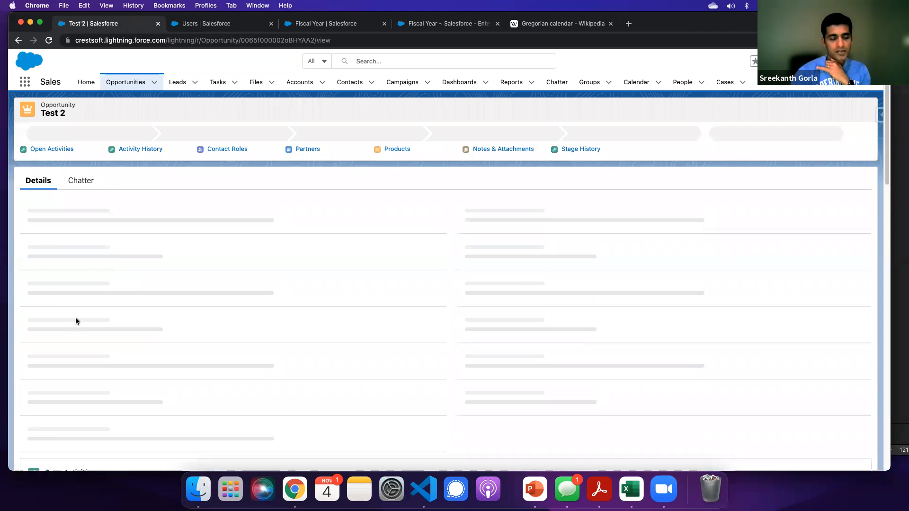
left_click_drag(127, 269, 177, 268)
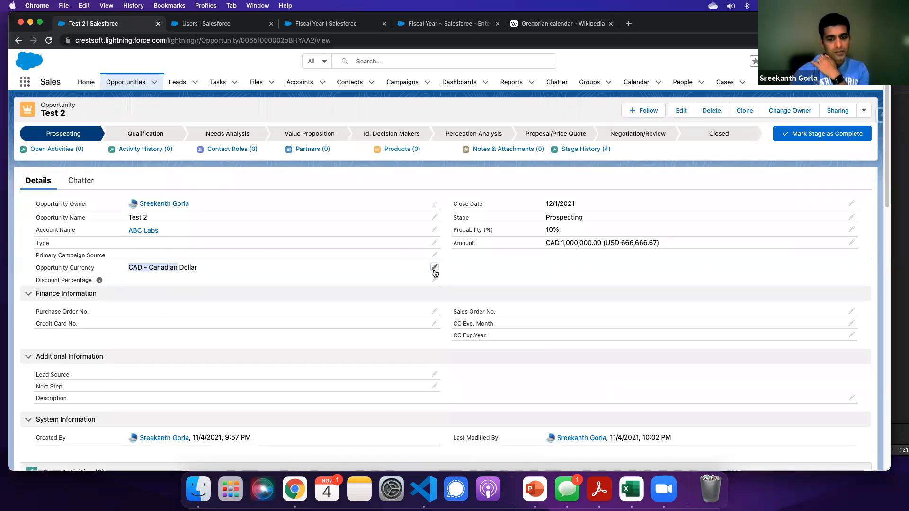
double_click(198, 268)
left_click(195, 275)
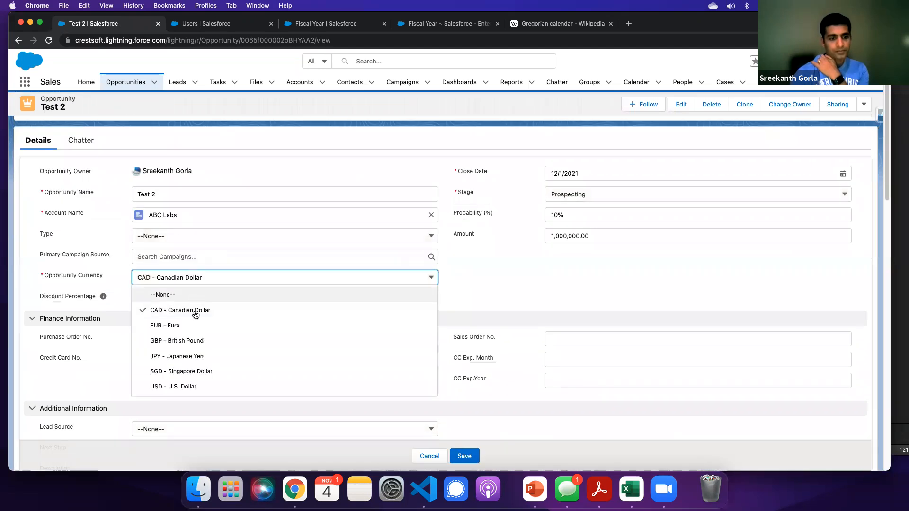
left_click(190, 388)
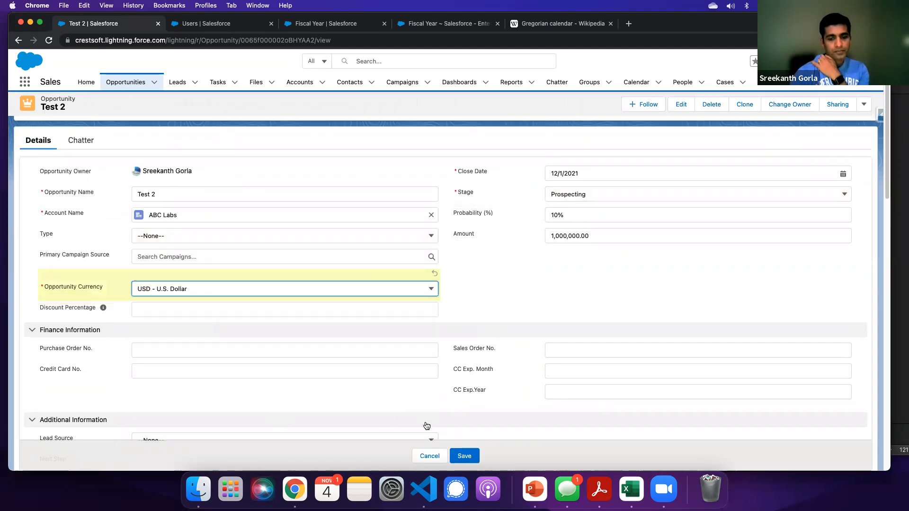
left_click(463, 456)
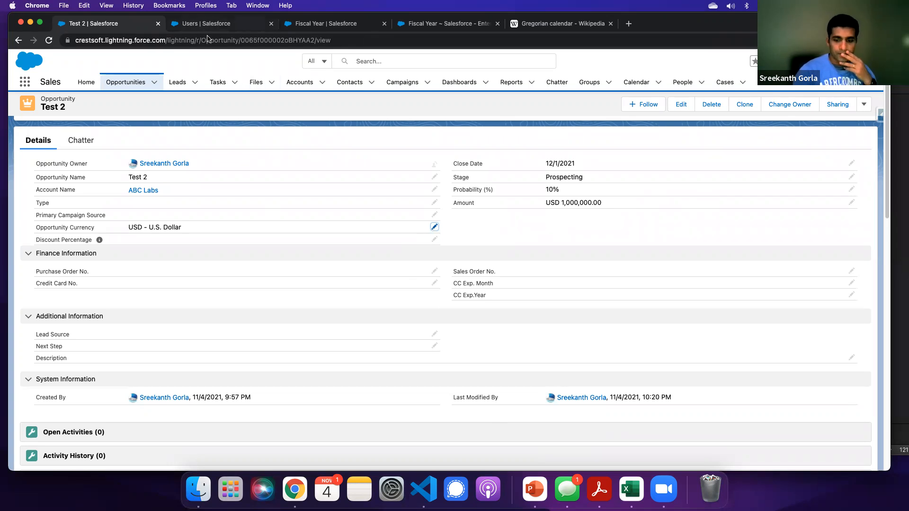
Switch to PowerPoint and go to the Configuring User Interface slide.
left_click(534, 494)
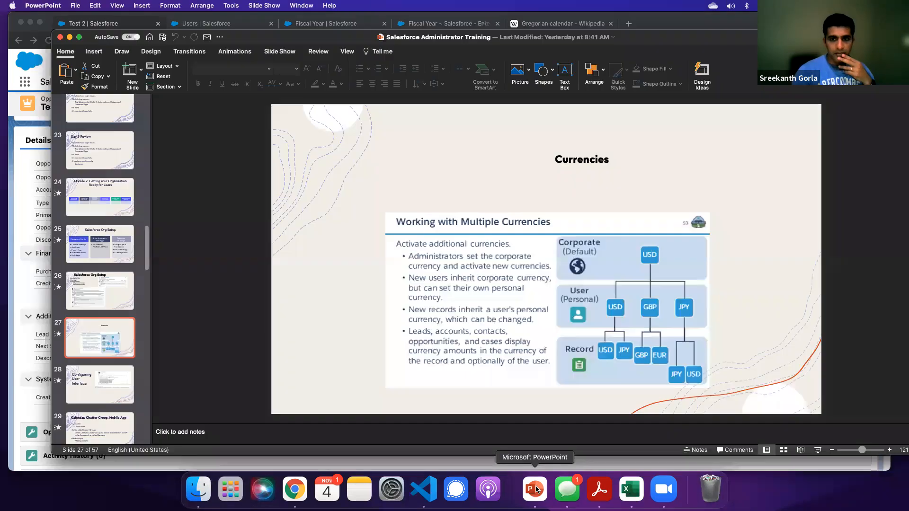
left_click(108, 387)
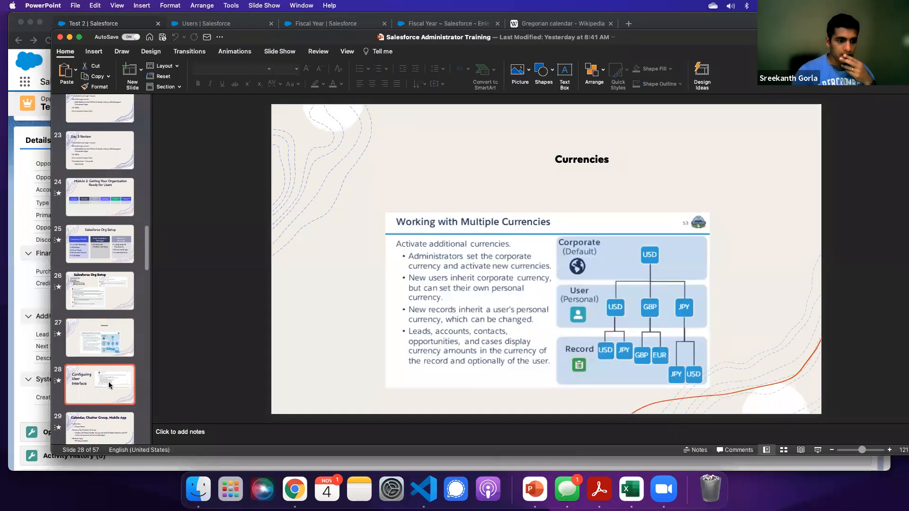
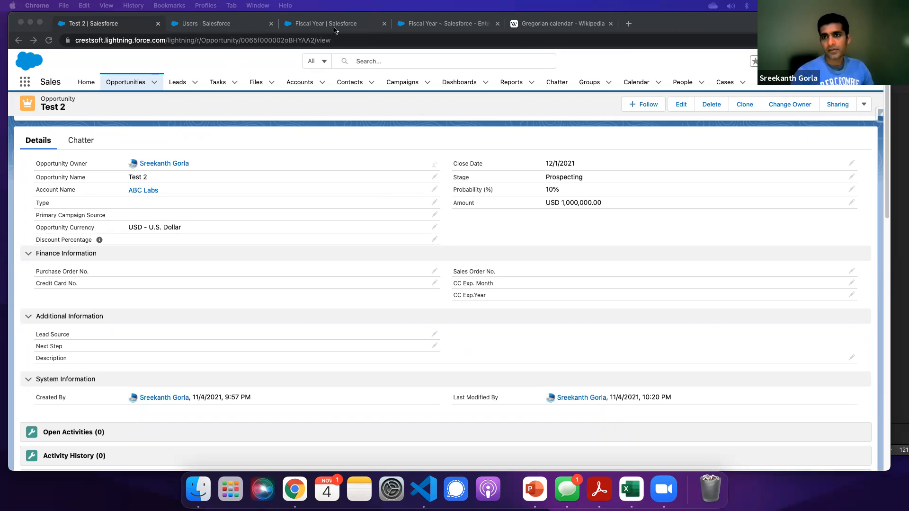
Open trailhead.salesforce.com in a new Chrome tab and go to the account's Hands-On Orgs page.
left_click(630, 24)
type("trail")
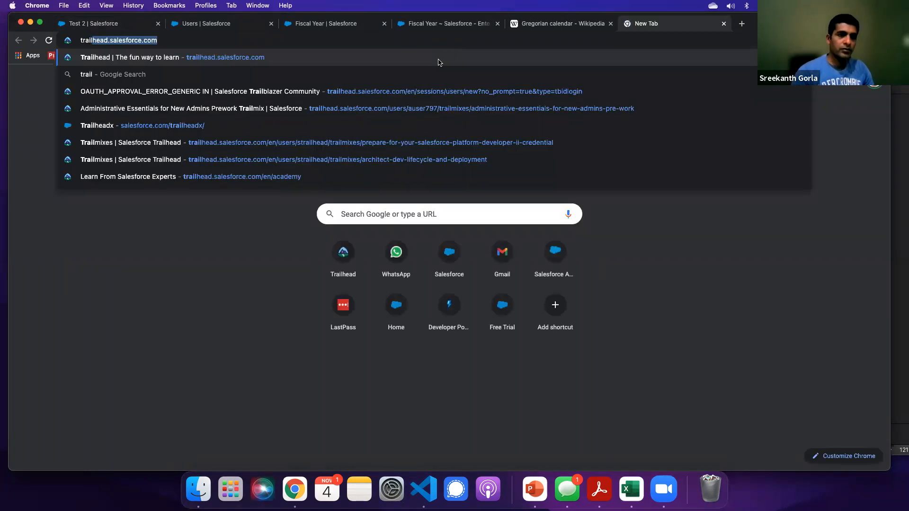
left_click(220, 128)
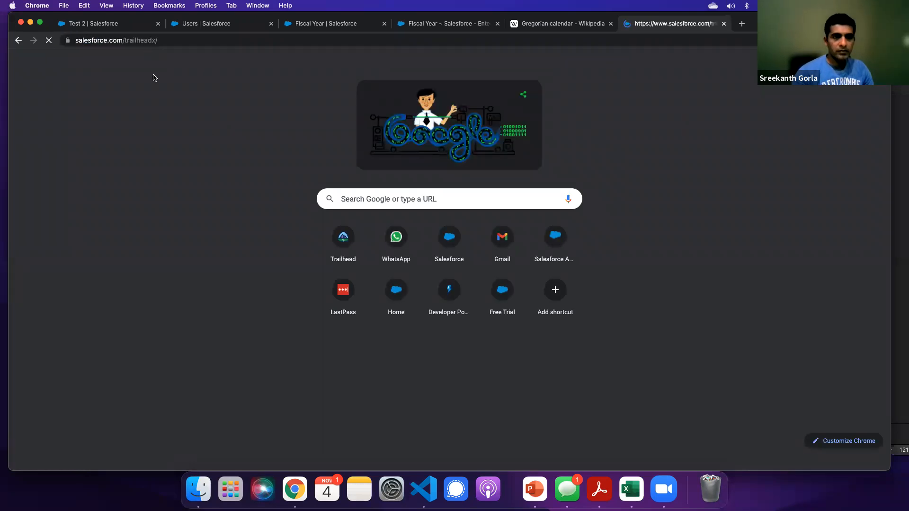
left_click(192, 42)
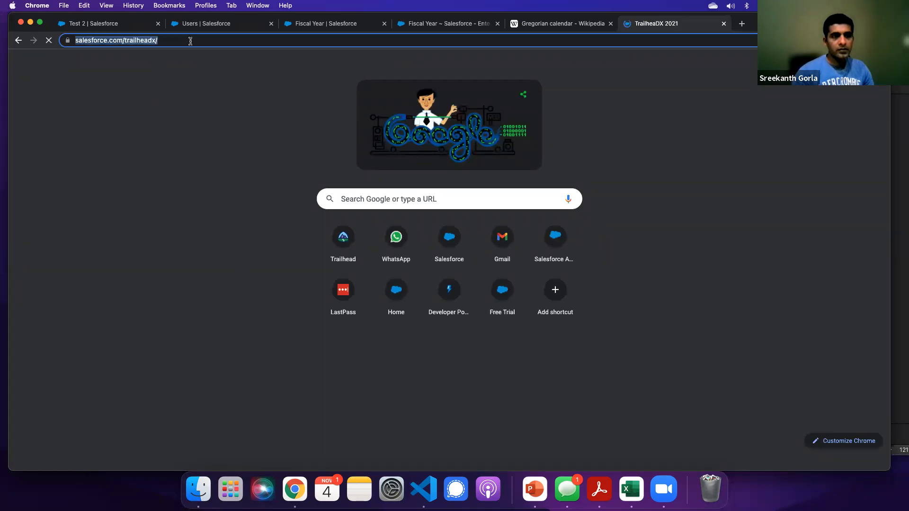
type("trailhead.")
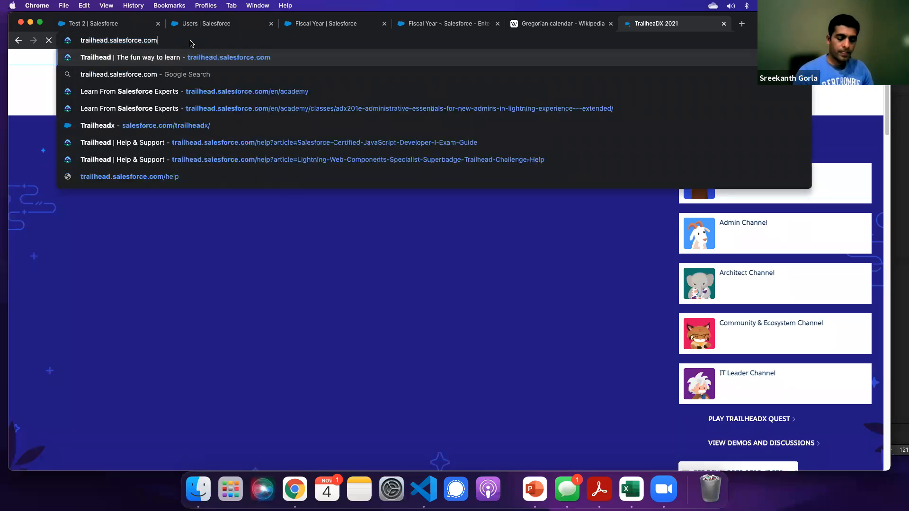
key("Return")
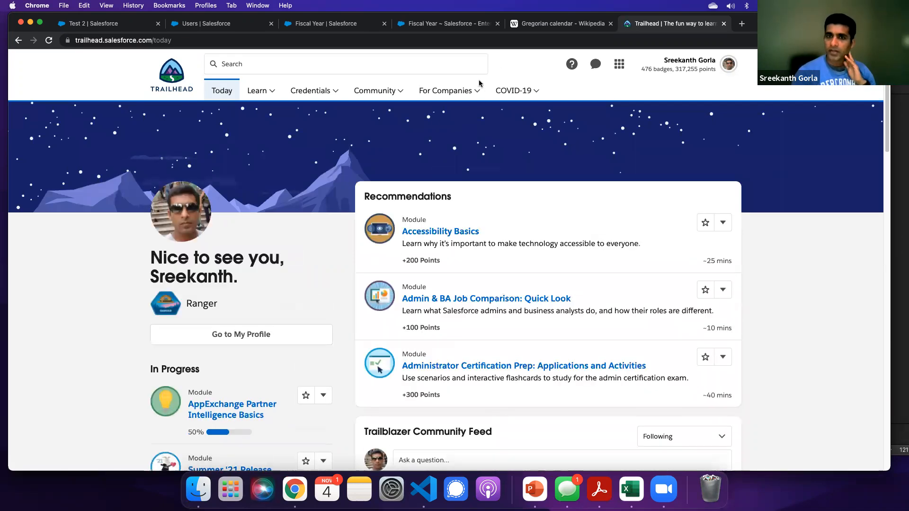
left_click(731, 71)
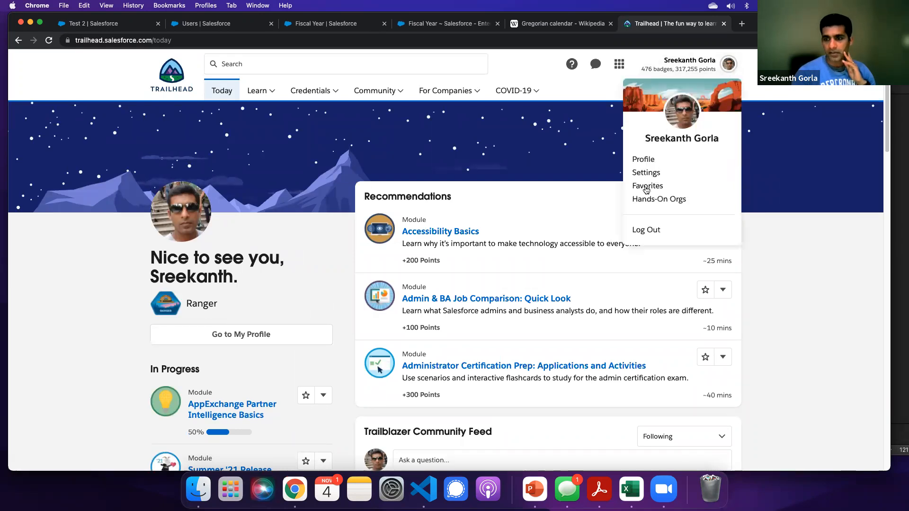
left_click(651, 200)
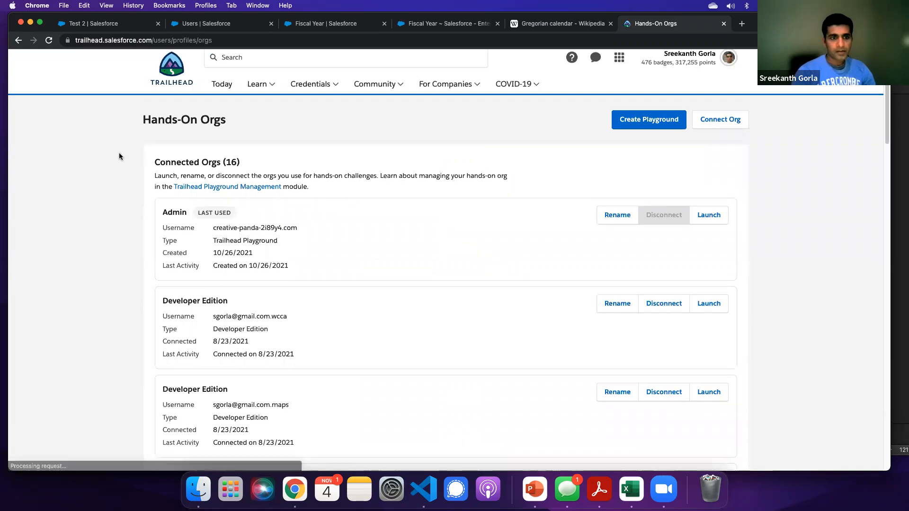
Launch the Admin Trailhead Playground from the Connected Orgs list.
left_click_drag(157, 162, 242, 163)
left_click(551, 242)
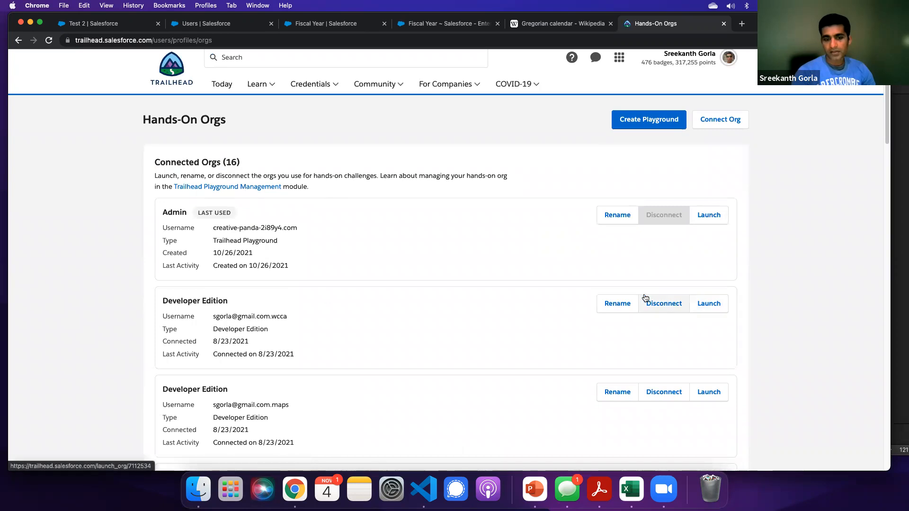
left_click_drag(162, 213, 187, 214)
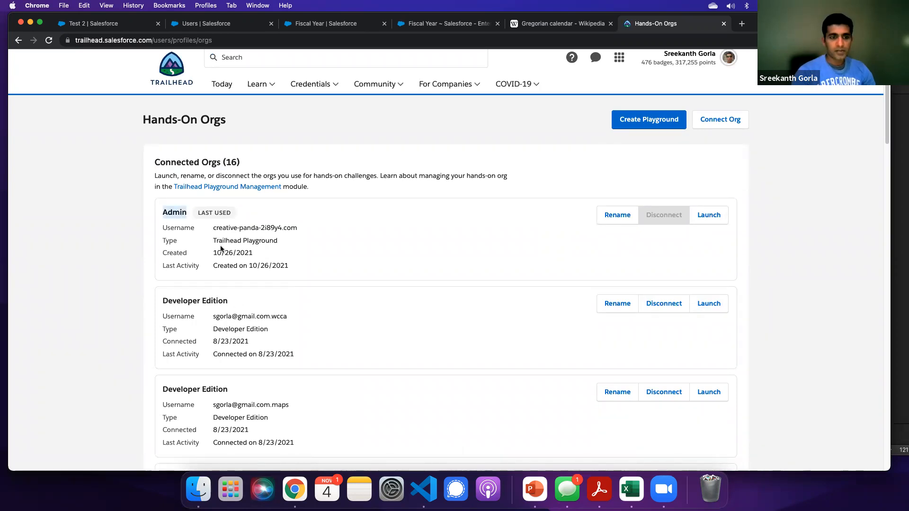
left_click(709, 215)
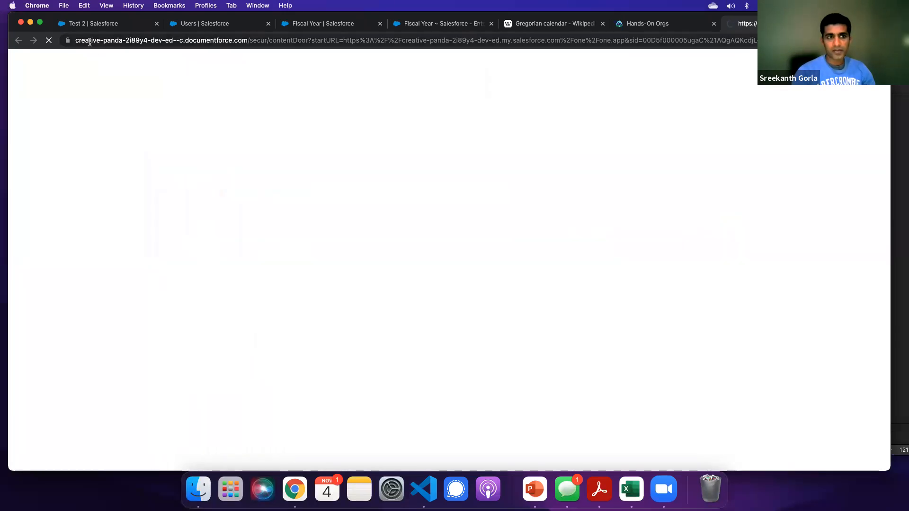
Return to Trailhead's Hands-On Orgs page and look through the page address and the list of connected orgs.
left_click(647, 28)
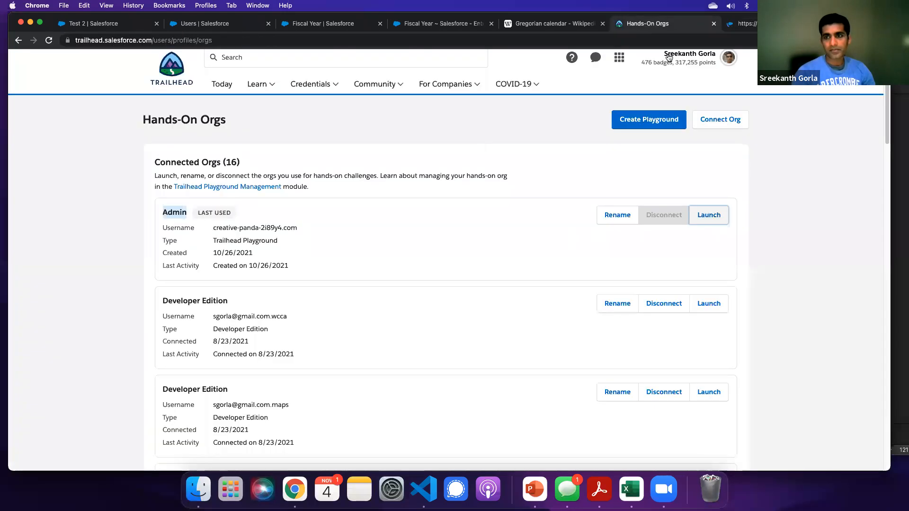
left_click(227, 40)
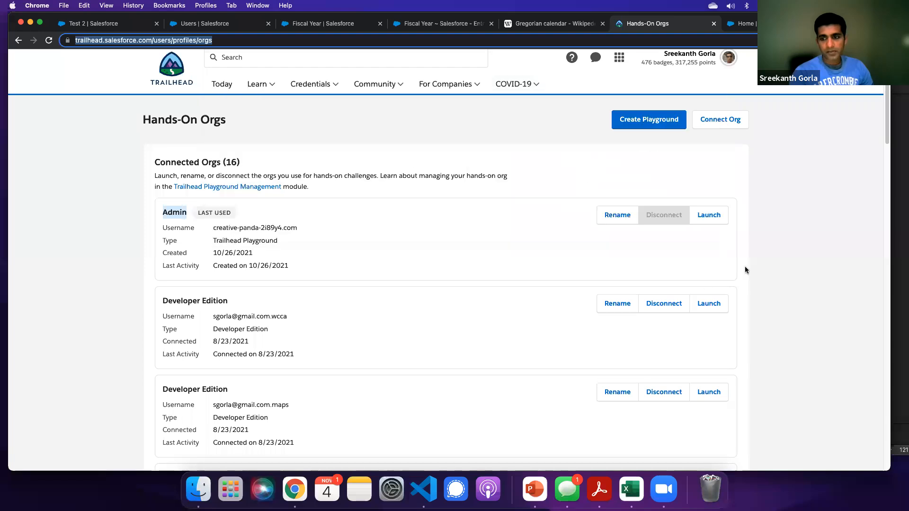
left_click(587, 269)
scroll(568, 268, "up", 1)
scroll(568, 268, "down", 6)
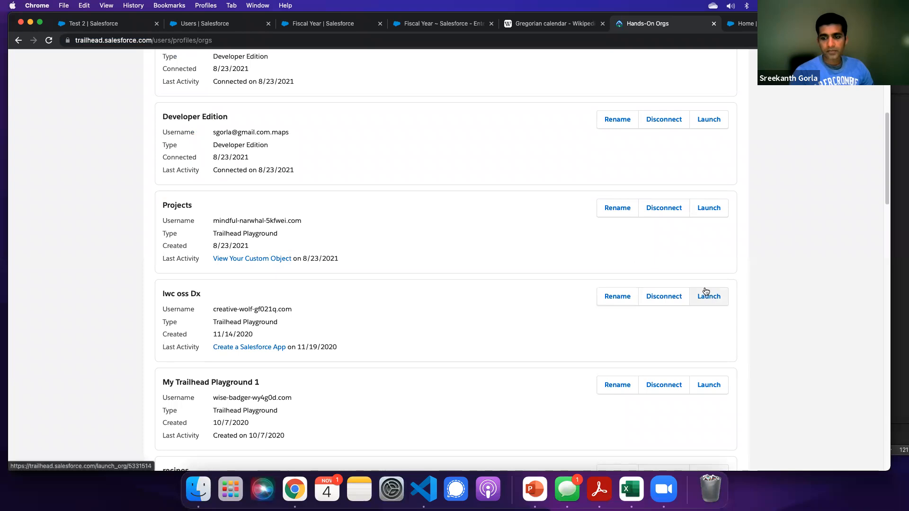
scroll(707, 288, "down", 2)
scroll(703, 287, "up", 2)
scroll(704, 286, "down", 10)
scroll(703, 285, "up", 3)
scroll(711, 237, "up", 15)
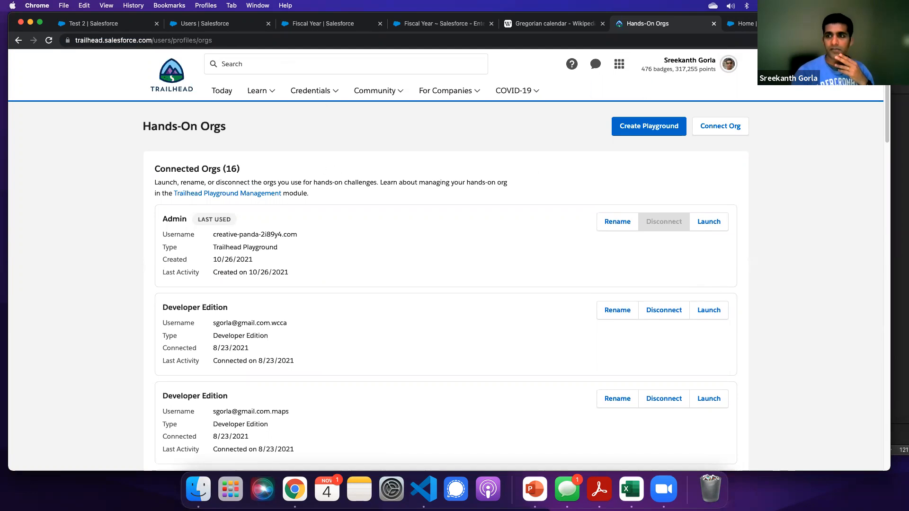
Go to the launched Admin playground's Home page and open its Setup in a separate browser tab.
left_click(748, 23)
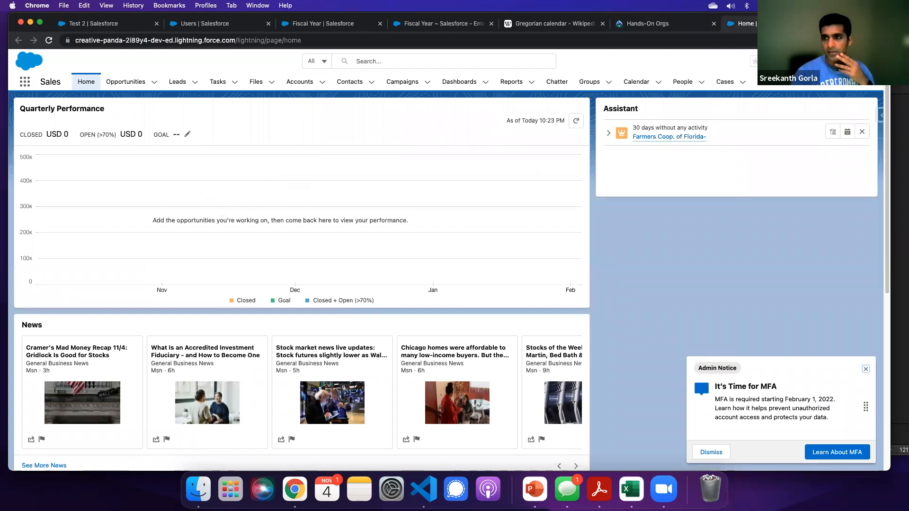
left_click(834, 61)
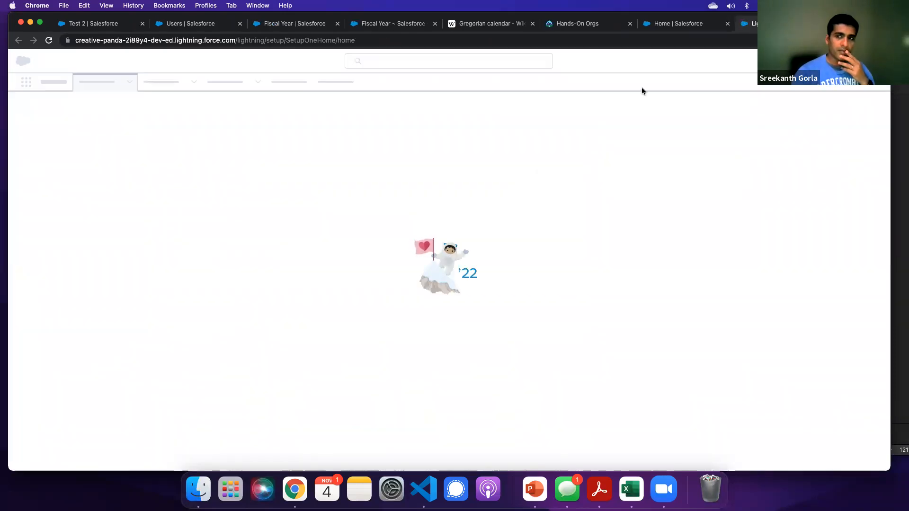
left_click(676, 27)
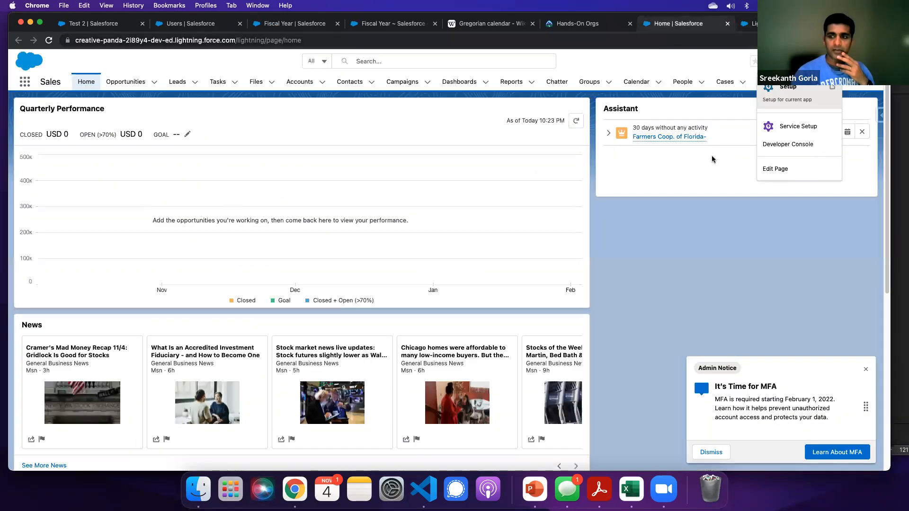
left_click(764, 24)
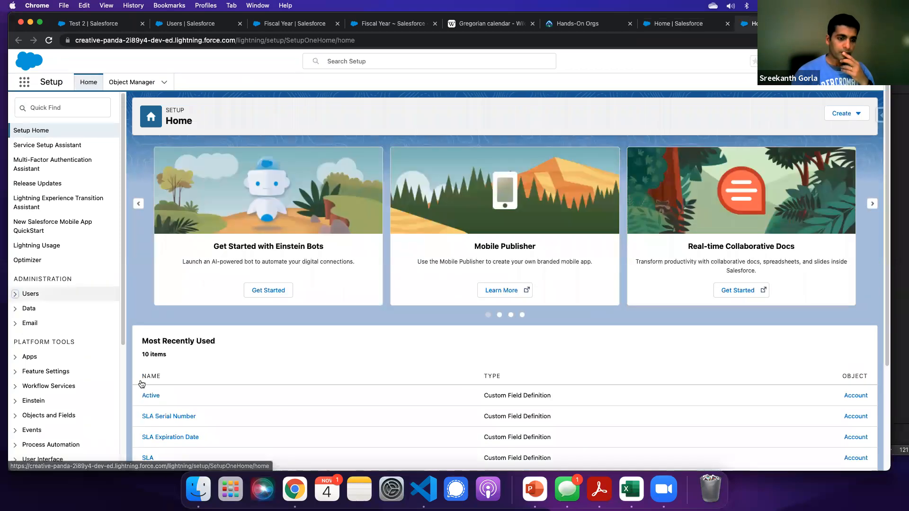
Open the administrator's user record from the recently used items in Setup and close the Prompt & Walkthrough Tips window.
left_click(30, 293)
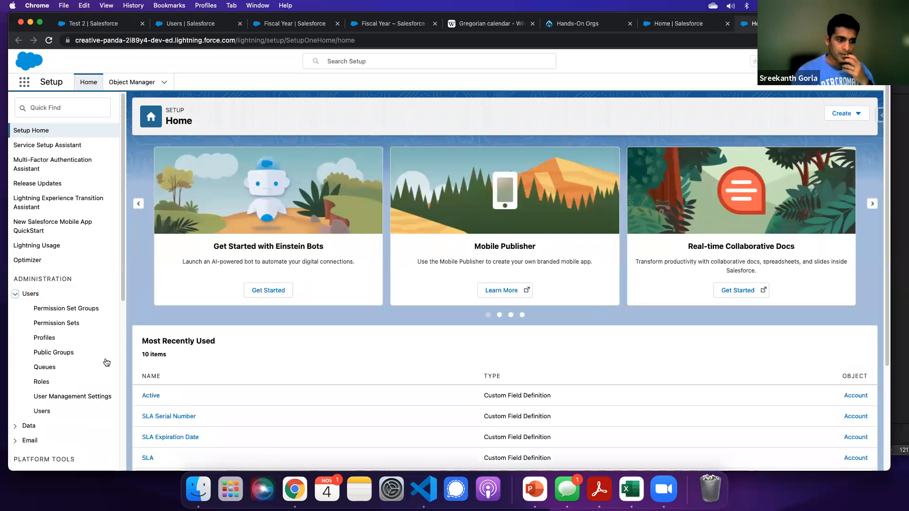
scroll(218, 396, "down", 3)
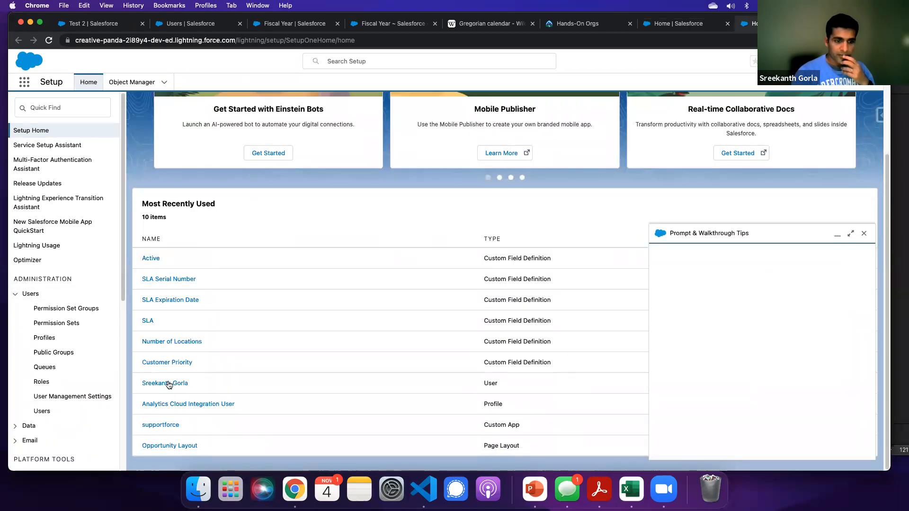
left_click(167, 385)
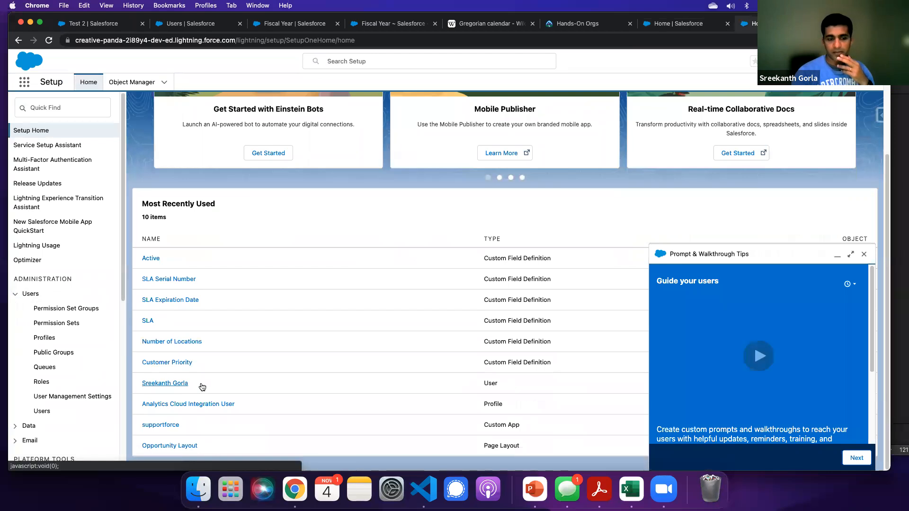
left_click(172, 384)
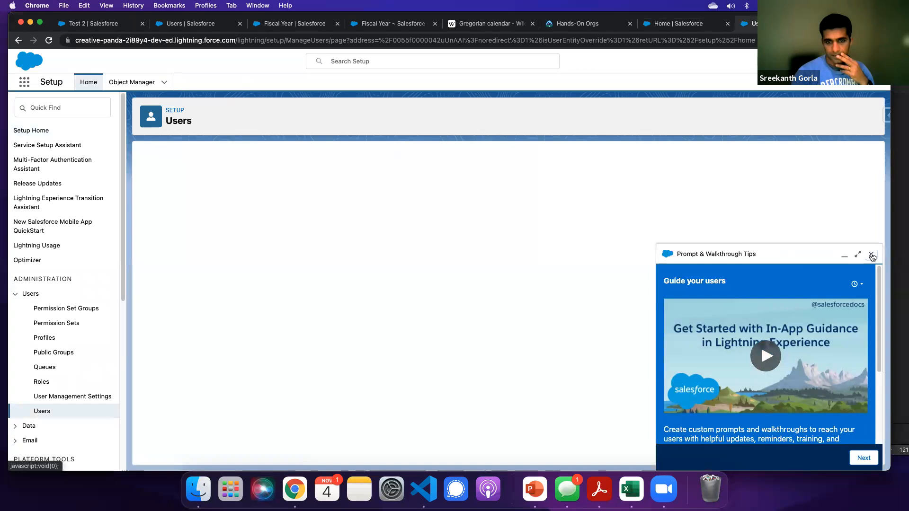
left_click(872, 255)
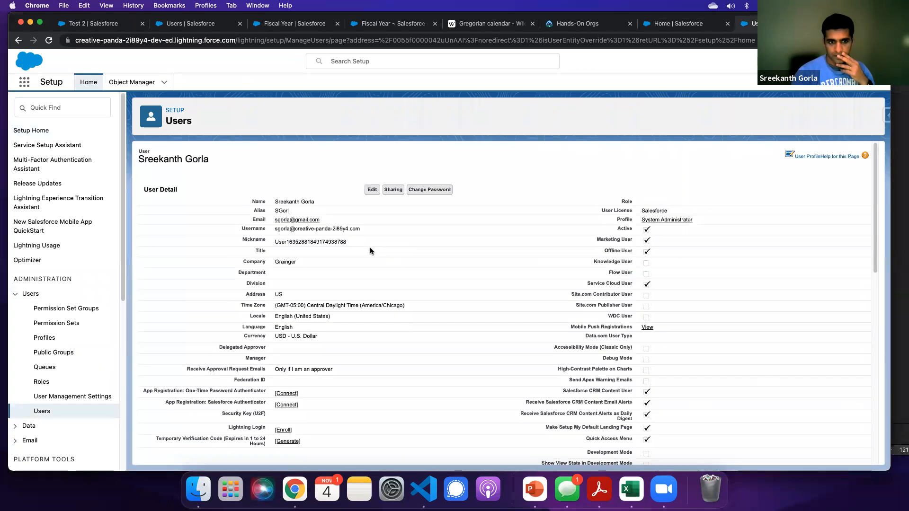
Open the administrator's password change form, then go to the All Users list and select the System Administrator user there.
left_click(429, 201)
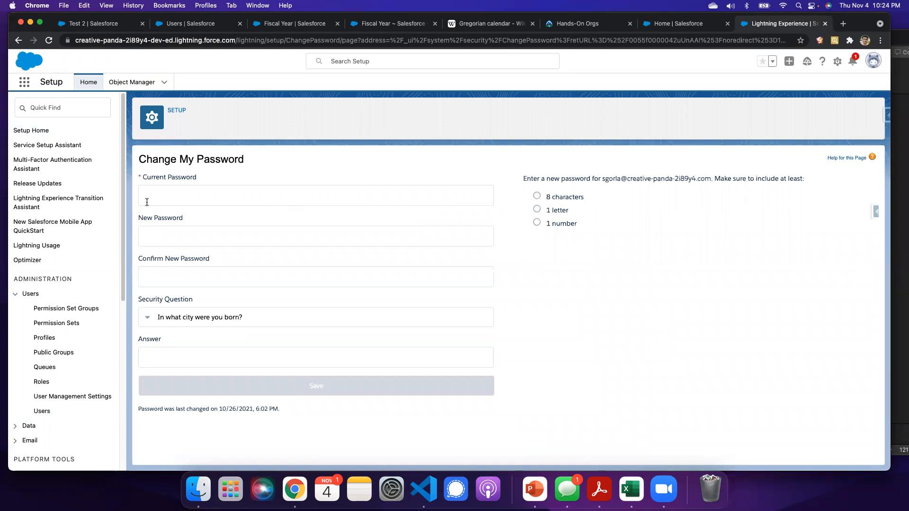
left_click(148, 203)
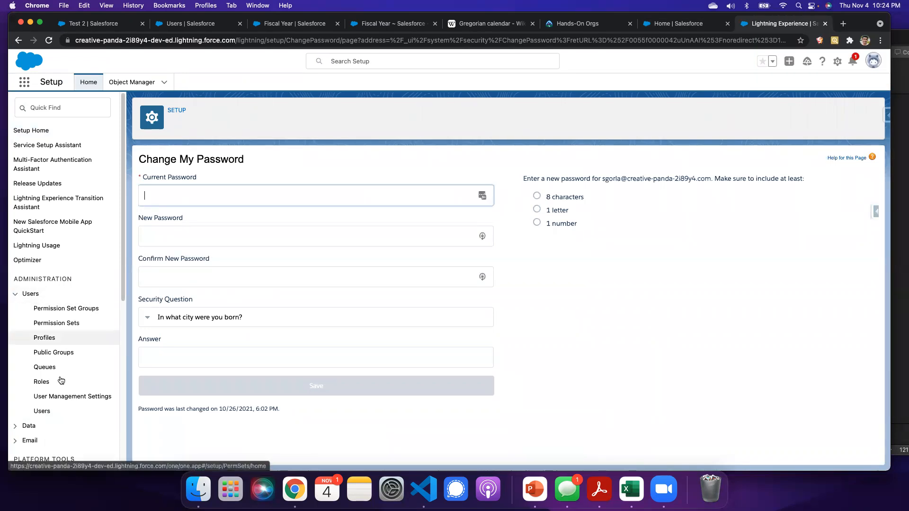
left_click(45, 415)
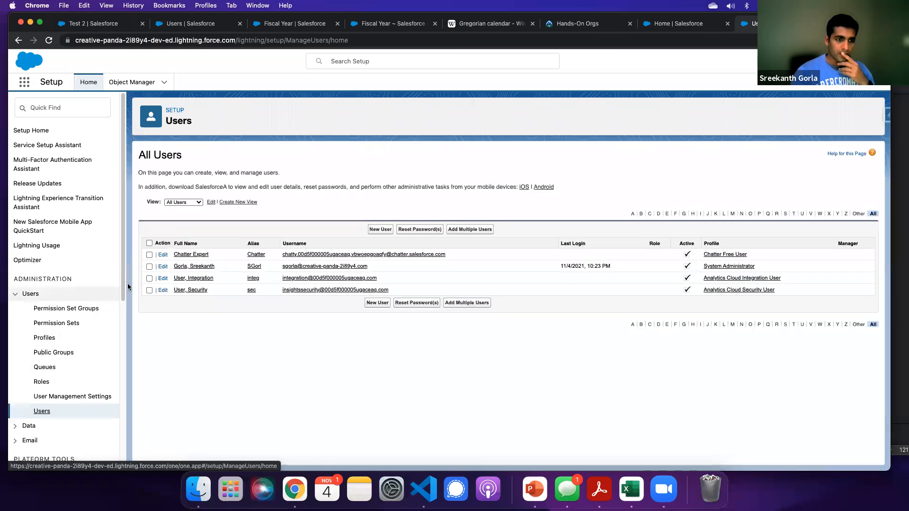
left_click(149, 267)
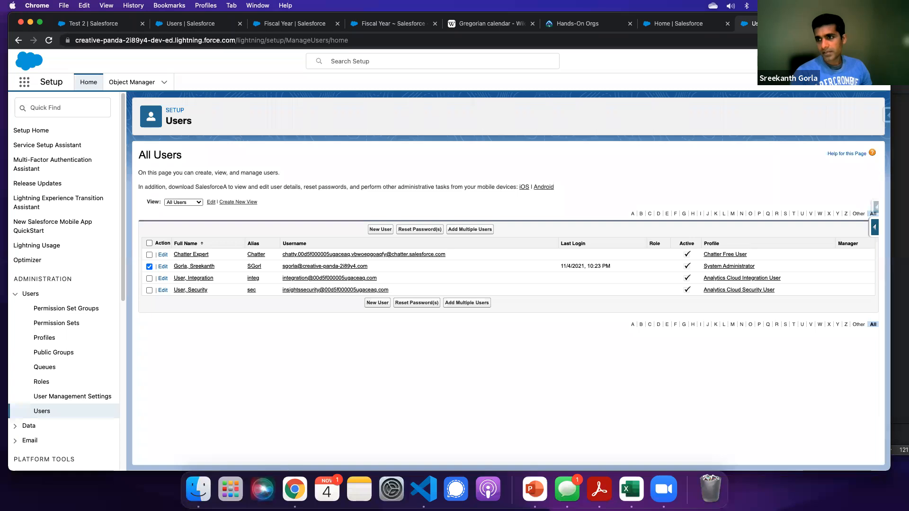
Show the Force.com Logins extension's new account form with the Production / Dev org type, then cancel the entry.
left_click(819, 40)
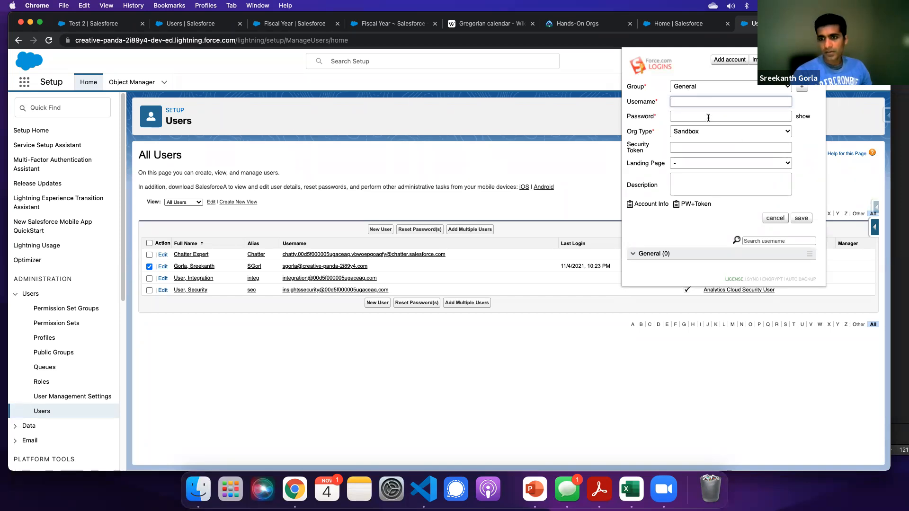
left_click(712, 132)
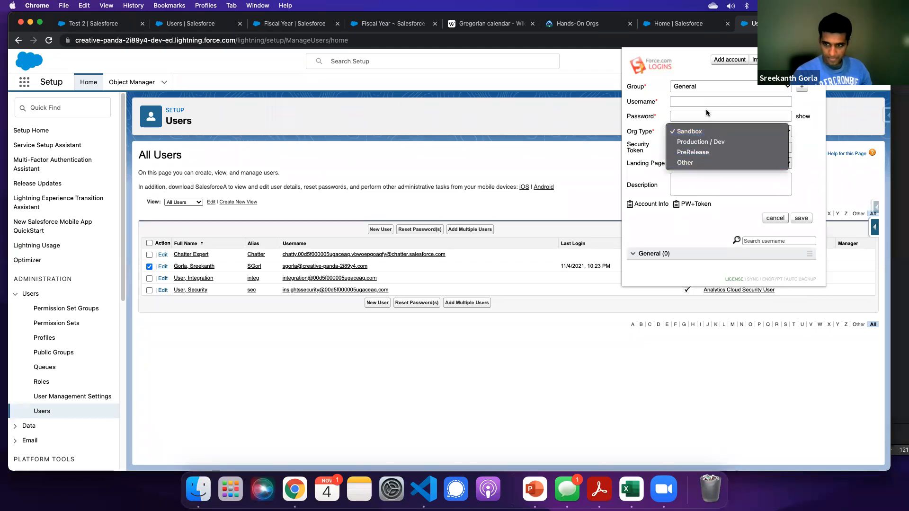
key("Escape")
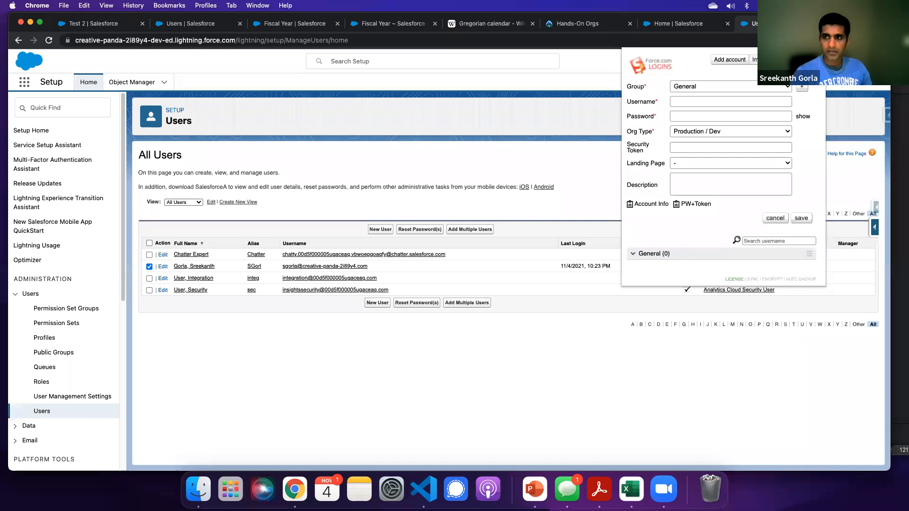
left_click(776, 218)
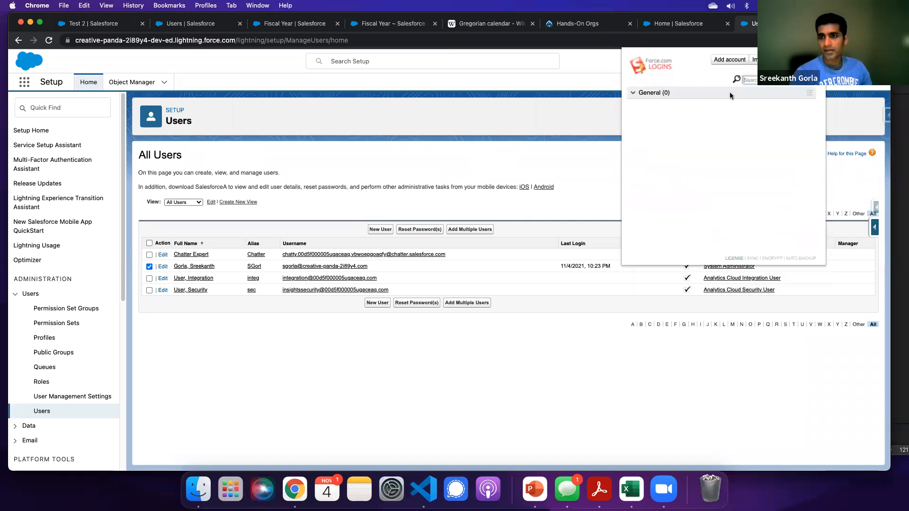
left_click(582, 92)
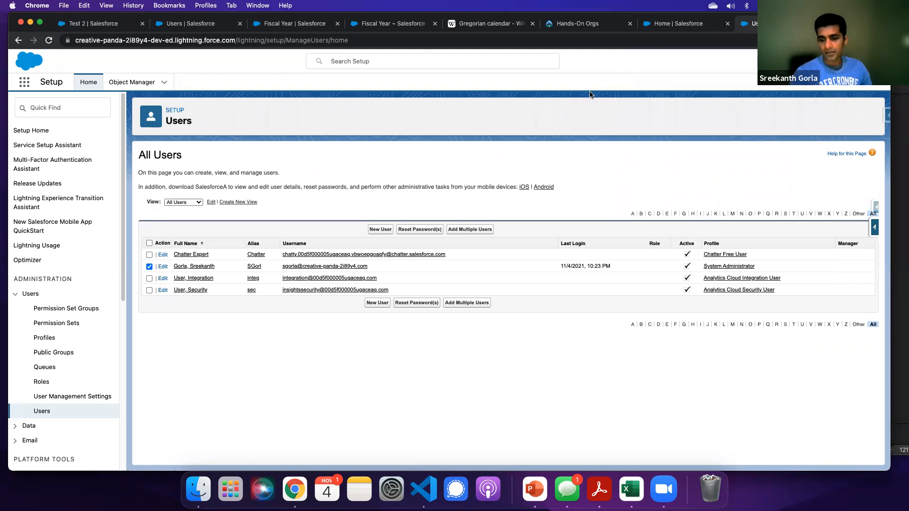
Switch to Visual Studio Code and set SFAdmin as the project's default Salesforce org.
left_click(425, 493)
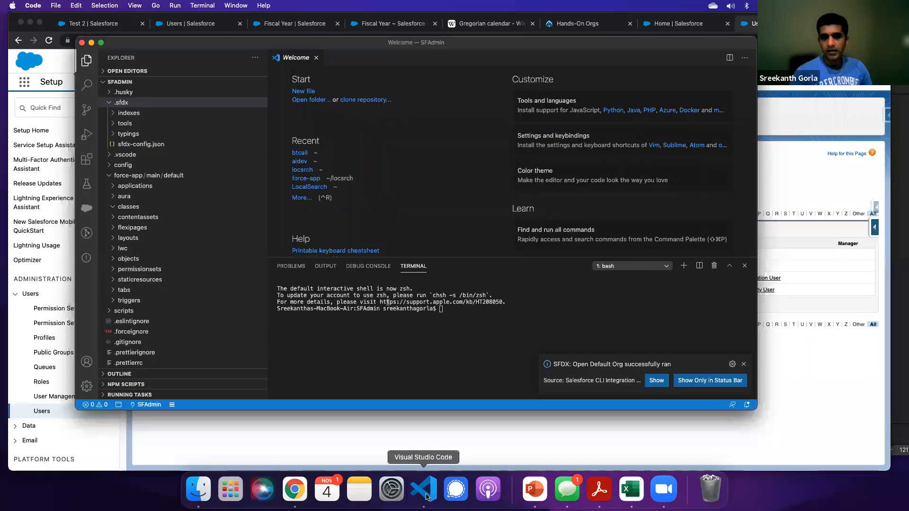
left_click(148, 405)
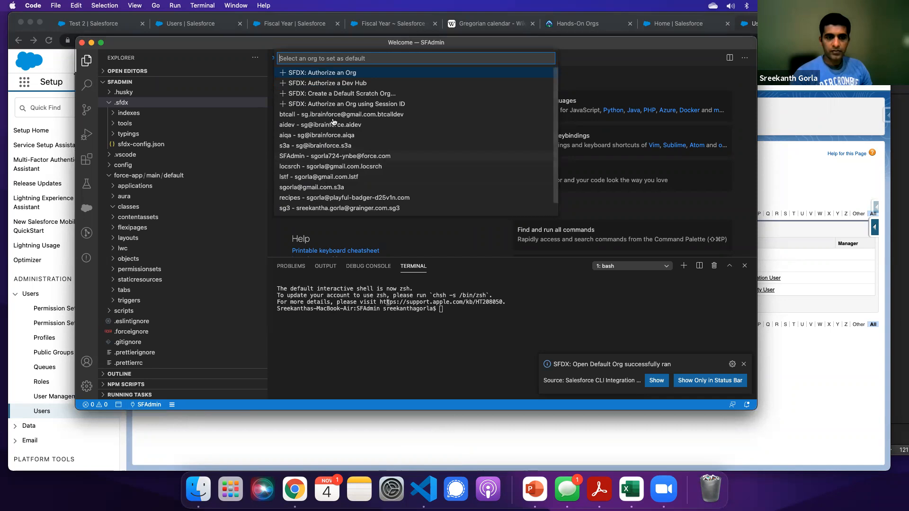
left_click(325, 156)
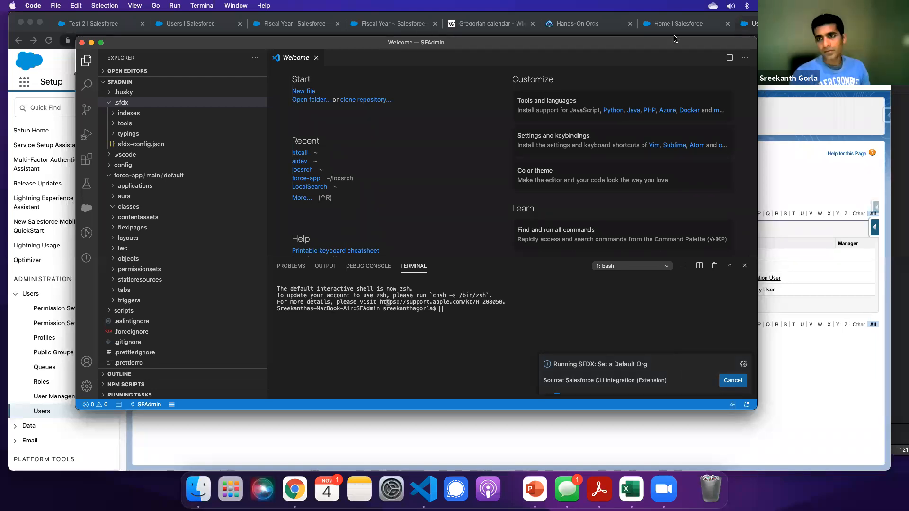
Switch back to Chrome and view the account menu on Trailhead's Hands-On Orgs page.
left_click(794, 113)
left_click(677, 23)
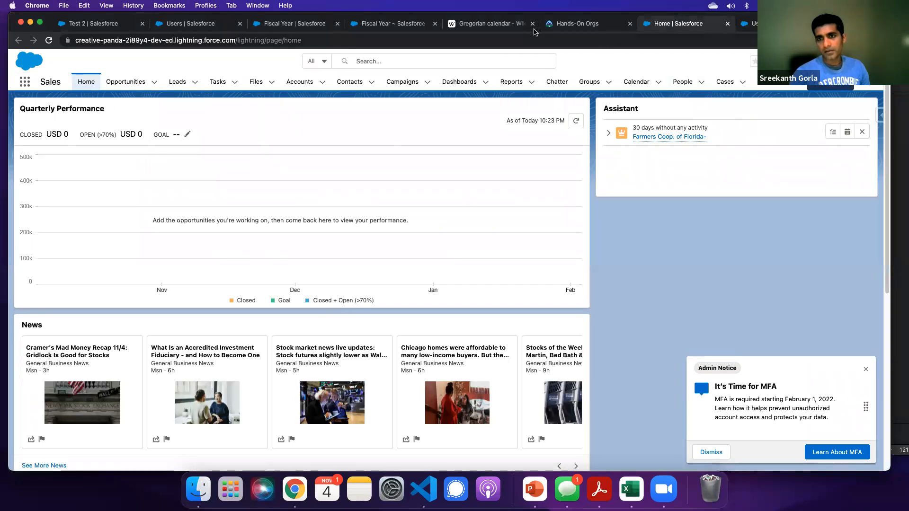
left_click(575, 23)
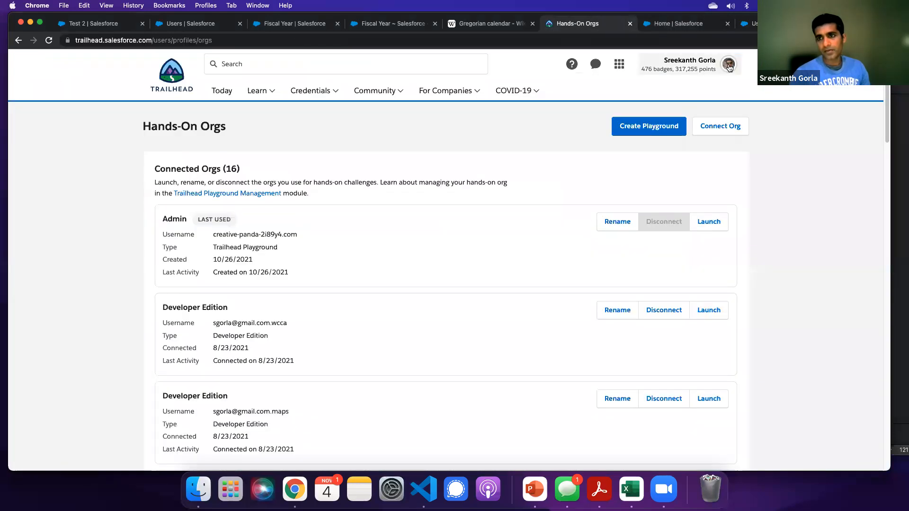
left_click(661, 71)
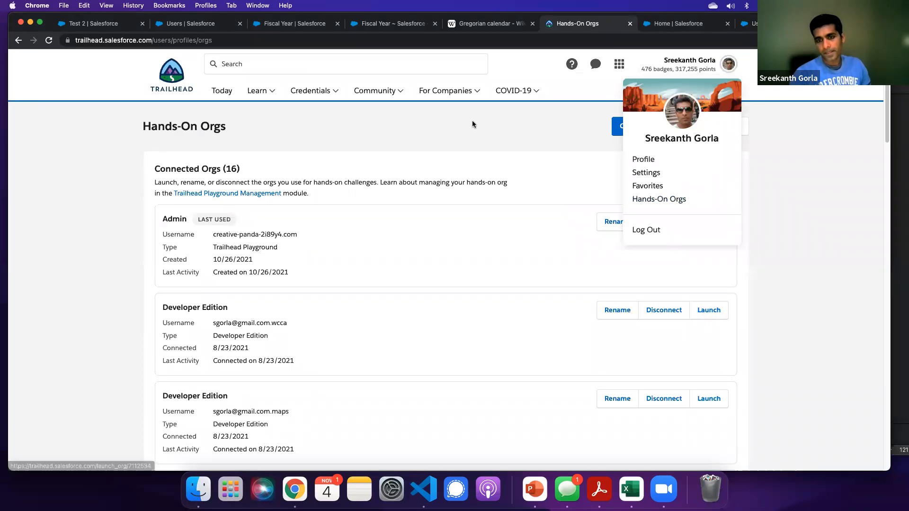
left_click(785, 185)
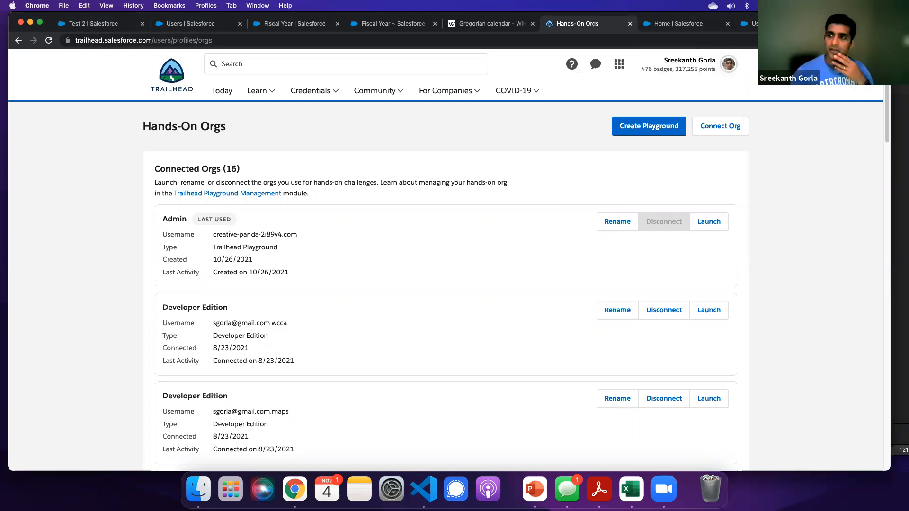
Open a new browser tab and view the Force.com Logins extension's new account form from there.
key("super+t")
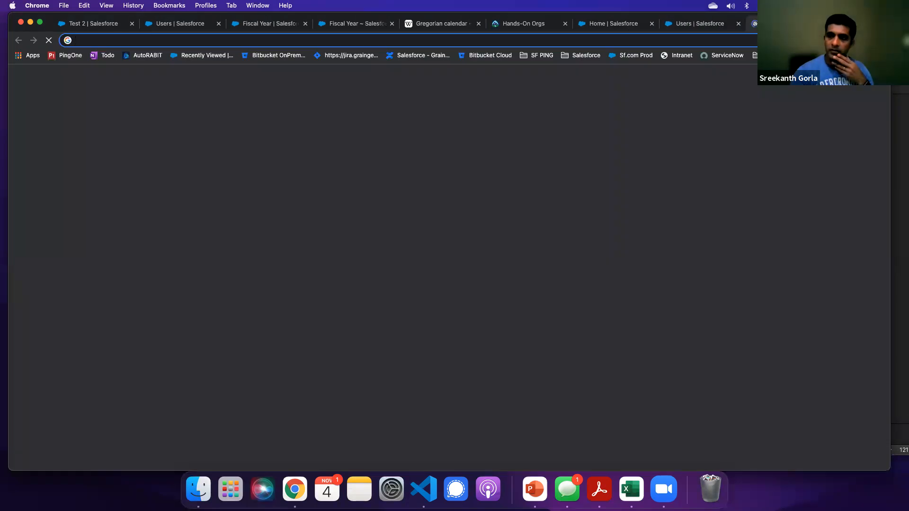
left_click(819, 40)
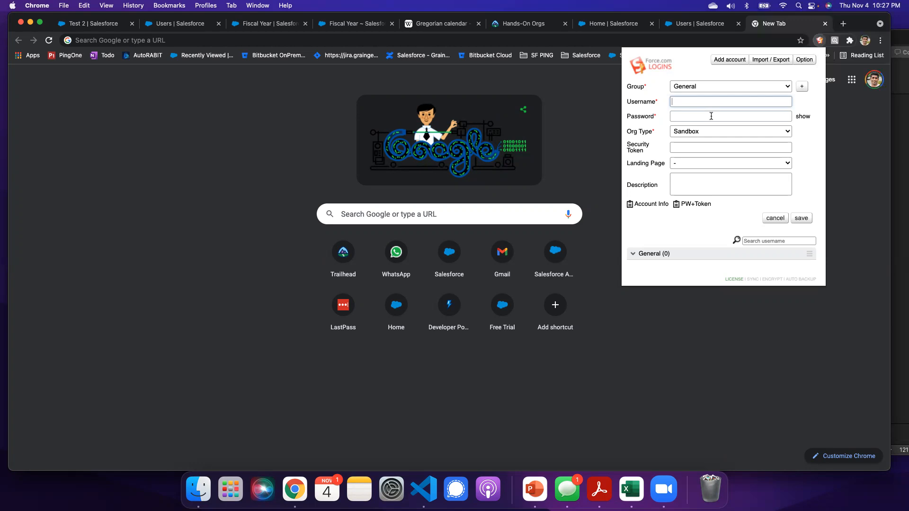
left_click(578, 106)
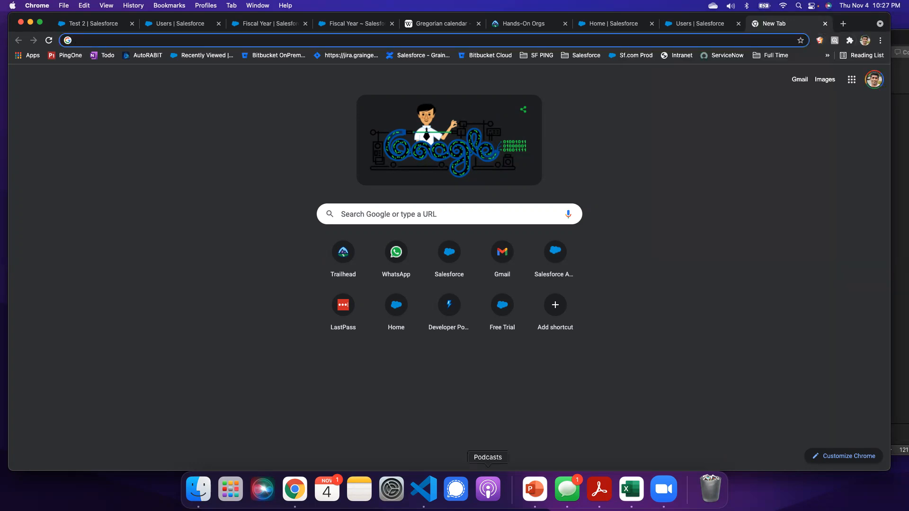
Show the SFAdmin project in Visual Studio Code and return to Trailhead's Hands-On Orgs page in Chrome.
left_click(435, 495)
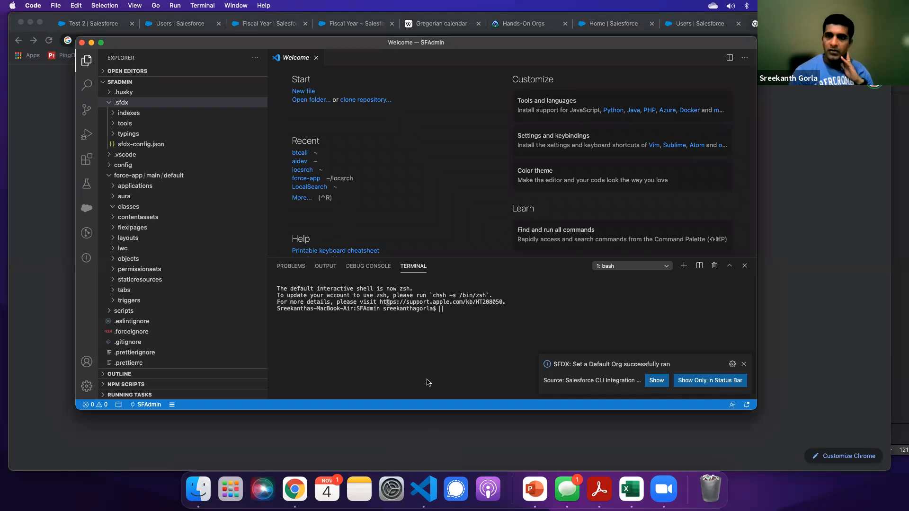
left_click(528, 24)
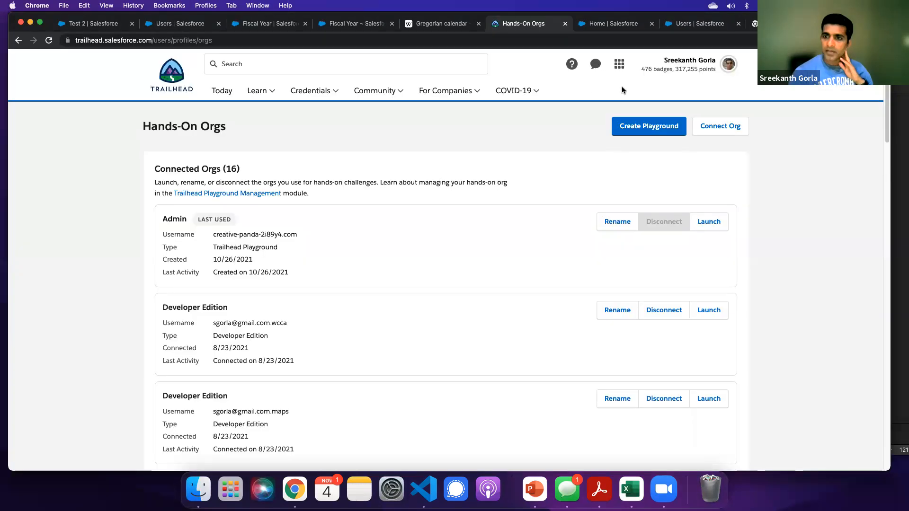
Try to connect another org to Trailhead using the first saved username on the Salesforce login page, and close that browser tab.
left_click(712, 128)
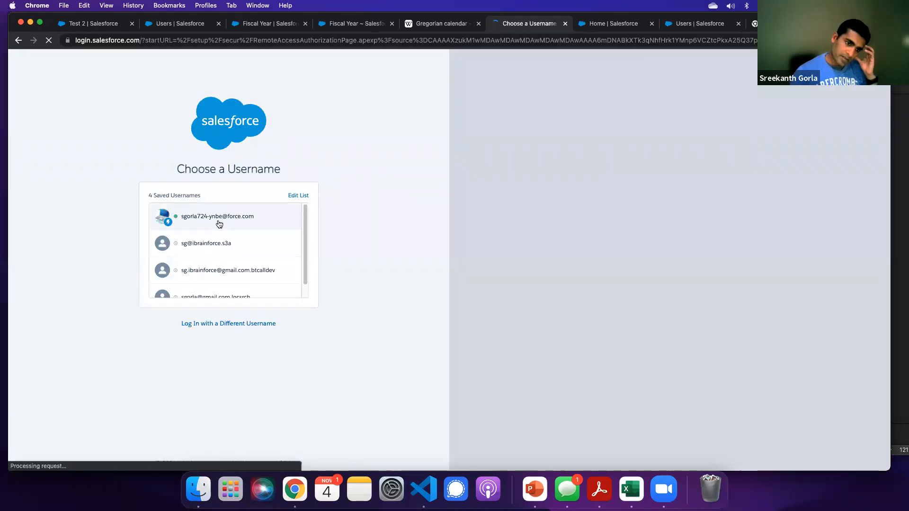
left_click(213, 219)
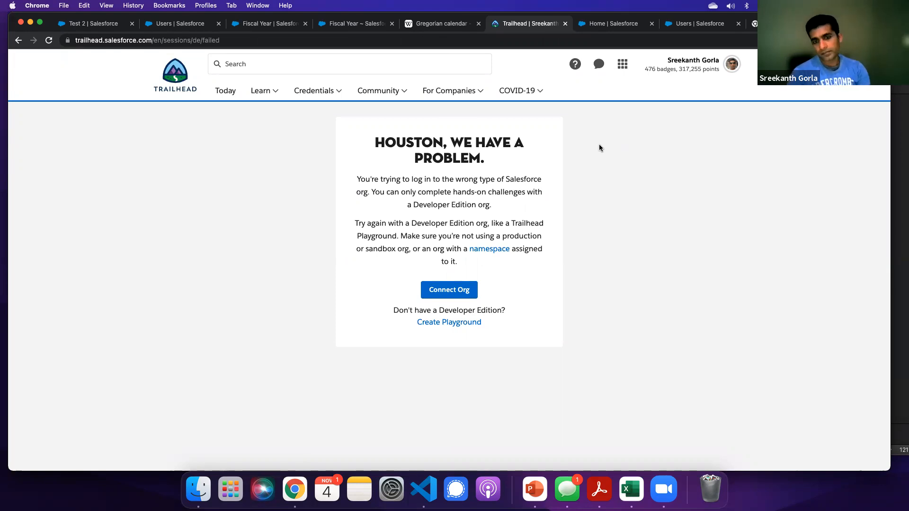
left_click(565, 23)
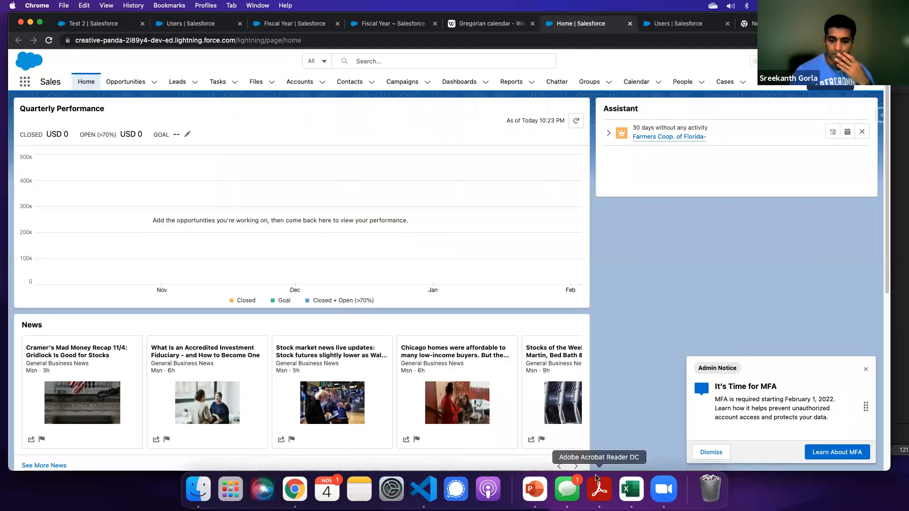
Switch to Microsoft PowerPoint.
left_click(539, 491)
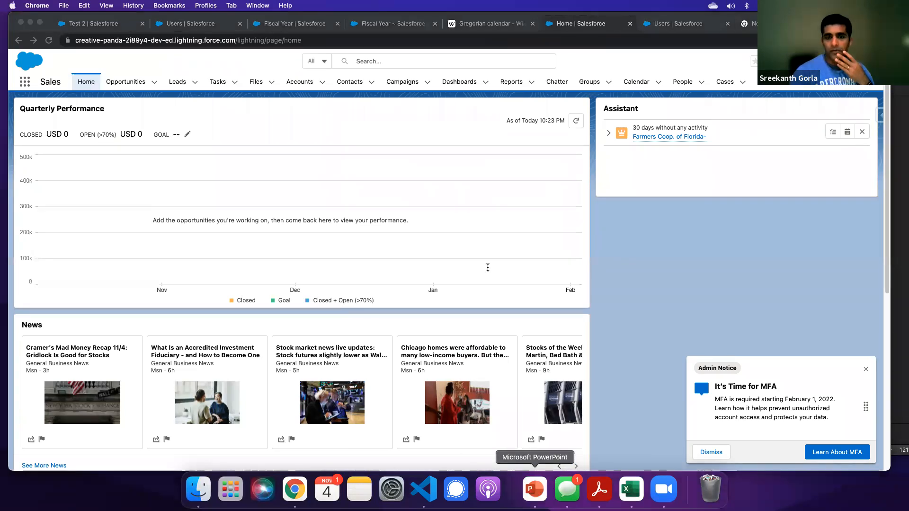